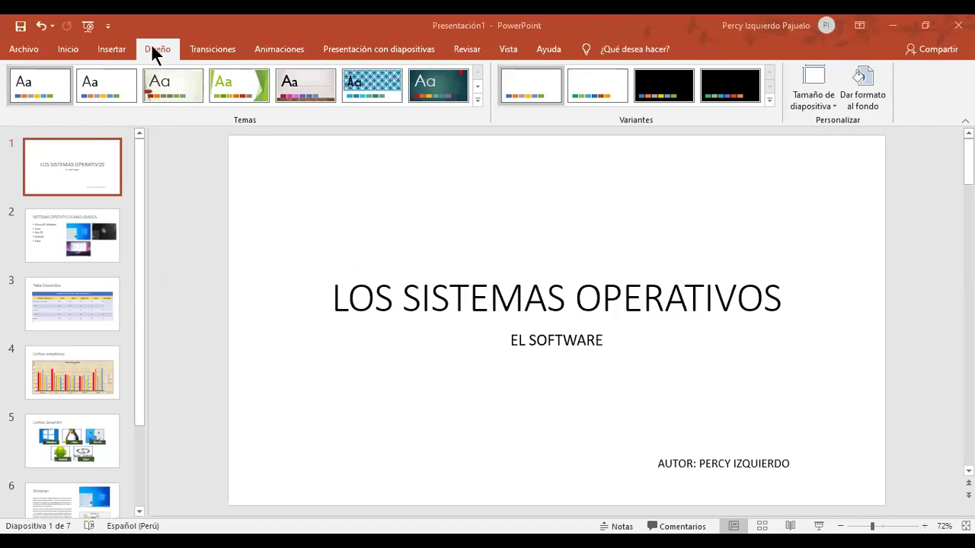
Expand the Temas gallery on the Diseño tab to show every Office design theme
left_click(477, 101)
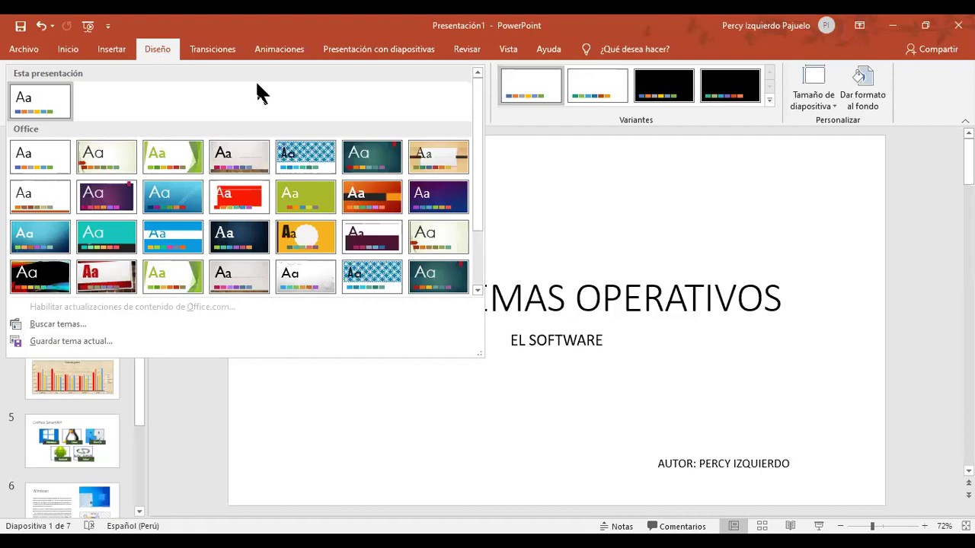
Try the dark and water-drop themes, then apply the grey grunge-textured theme to all slides
left_click(161, 49)
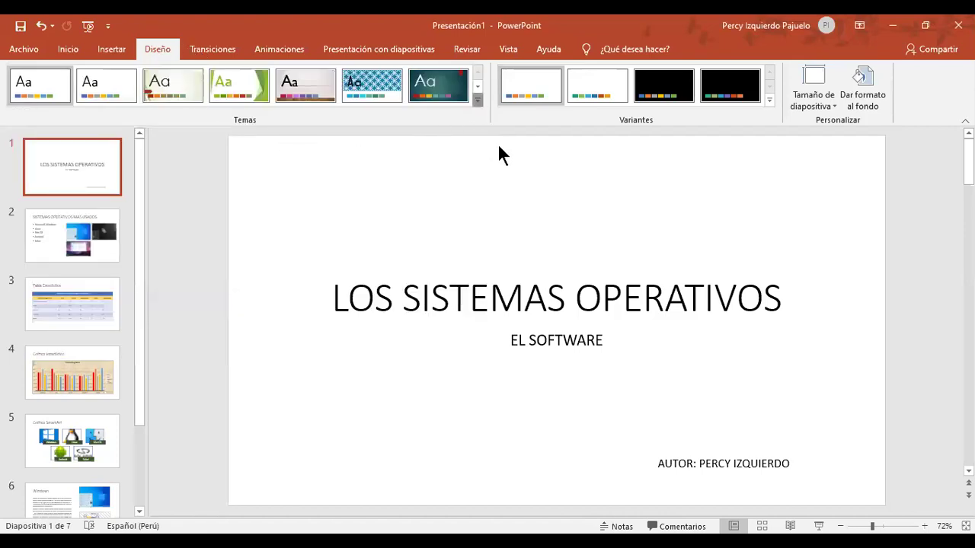
left_click(477, 100)
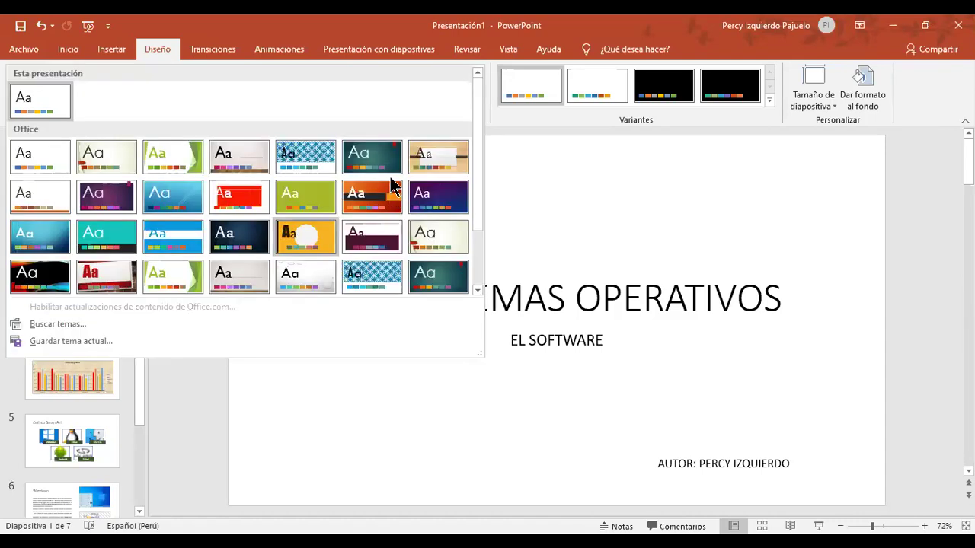
scroll(476, 167, "down", 2)
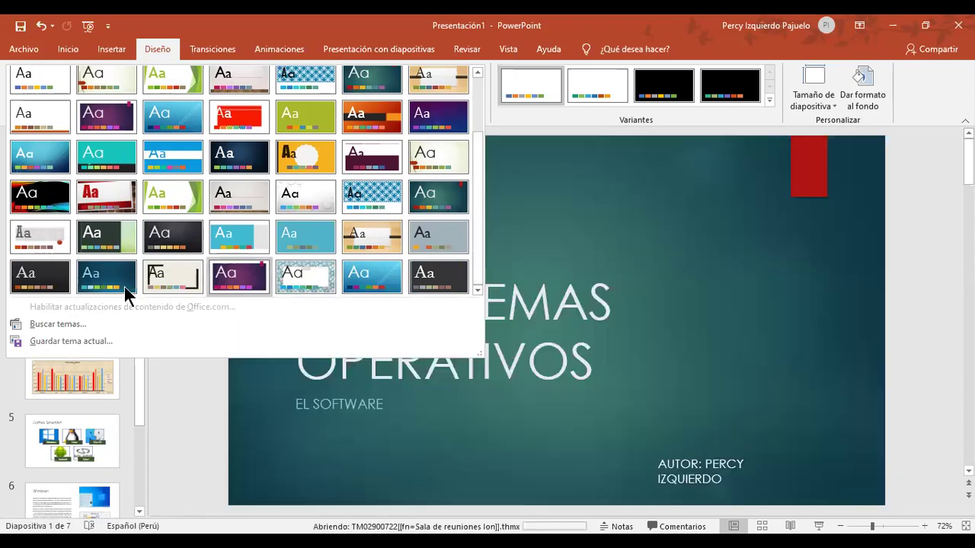
left_click(44, 281)
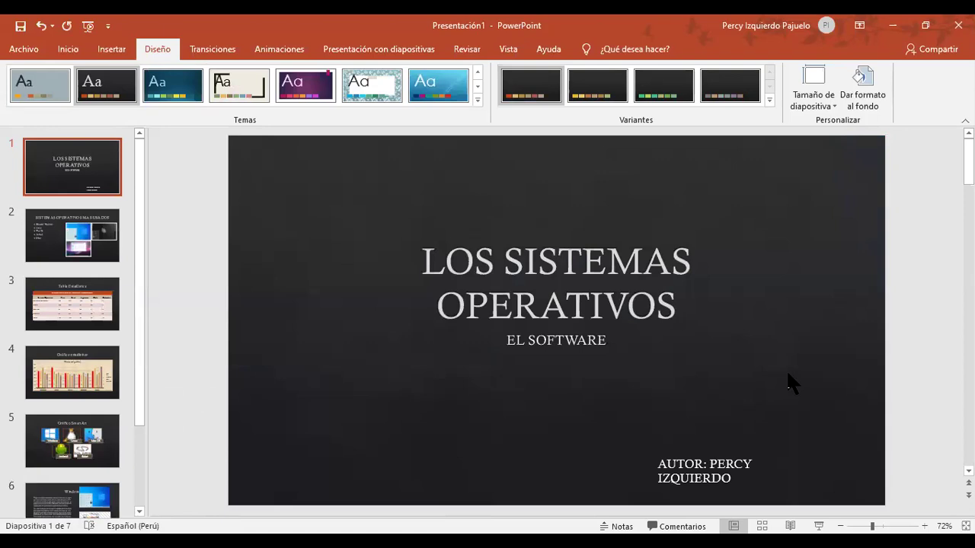
left_click(478, 99)
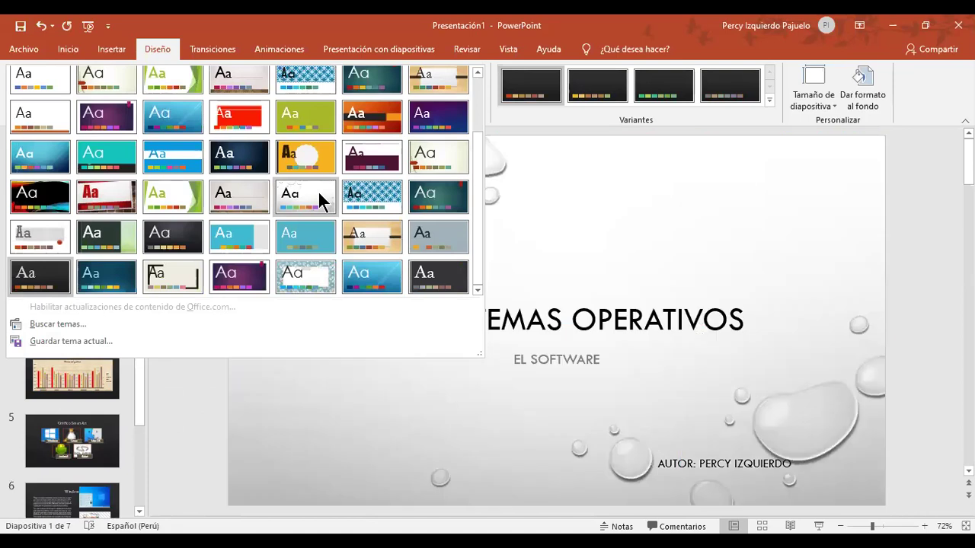
left_click(320, 194)
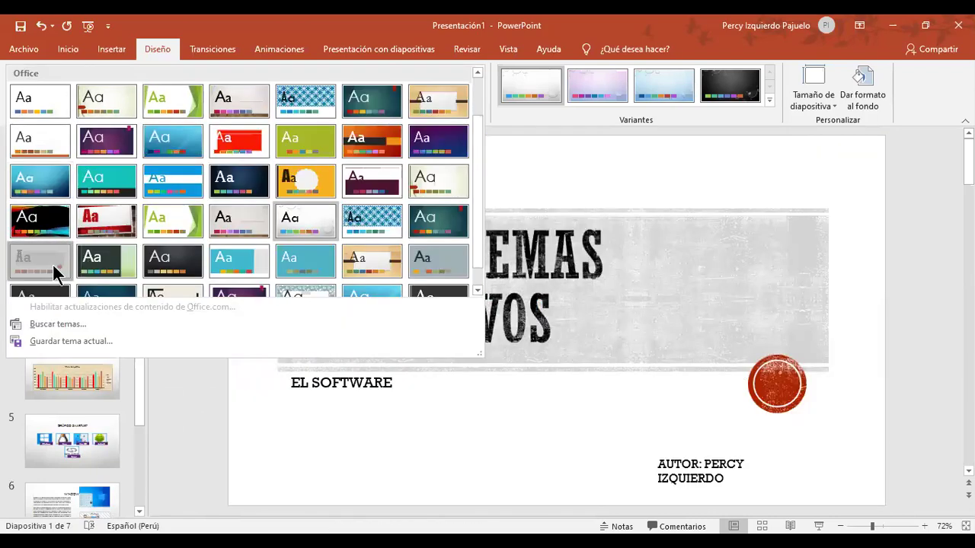
left_click(51, 263)
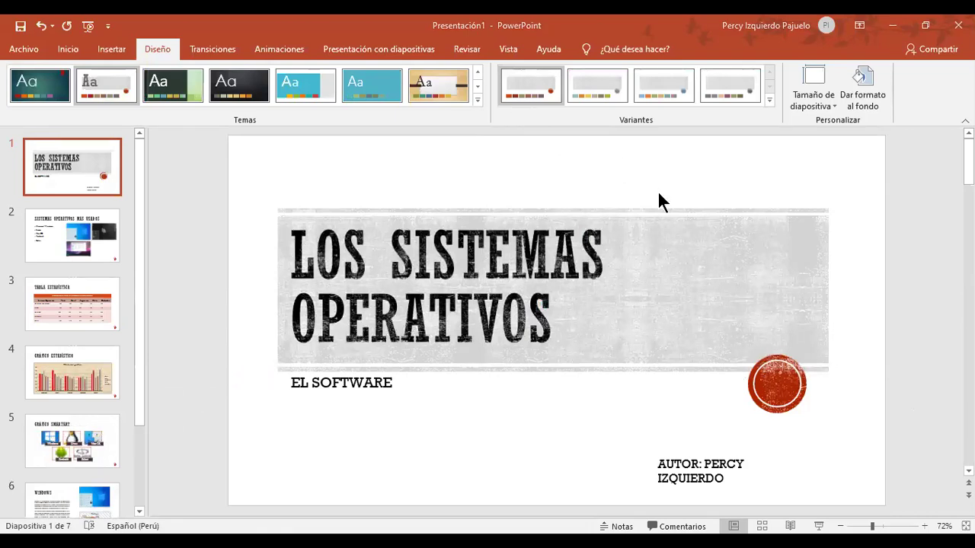
Widen the title slide's author box to fit one line and expand the Variantes options
left_click(728, 459)
left_click_drag(804, 471, 820, 471)
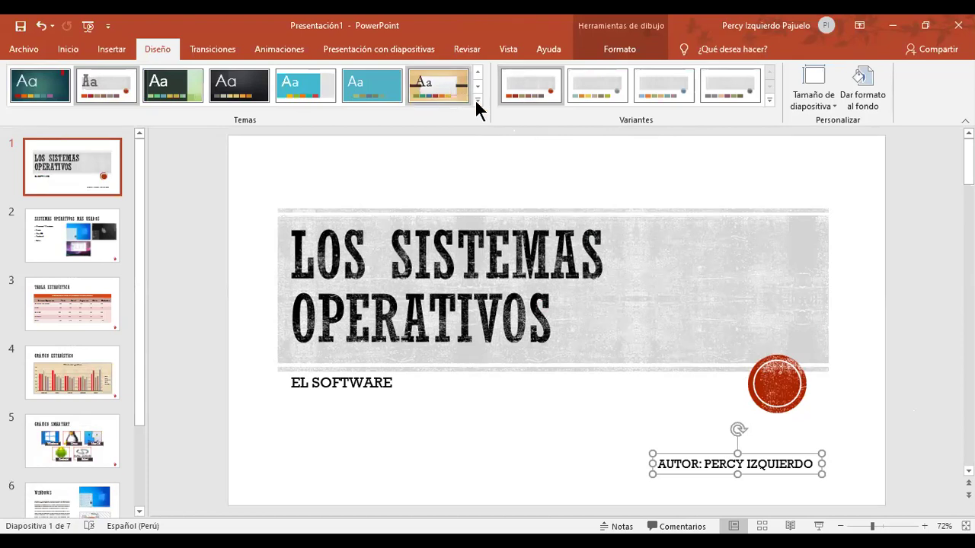
left_click(770, 100)
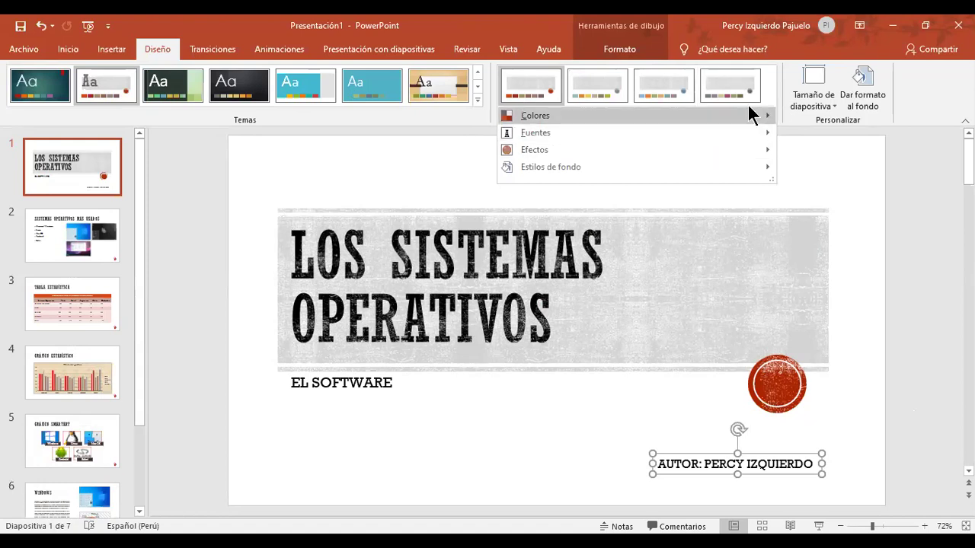
Apply the dark green theme, compare its yellow, blue-purple and green variants, and keep the red one
left_click(175, 97)
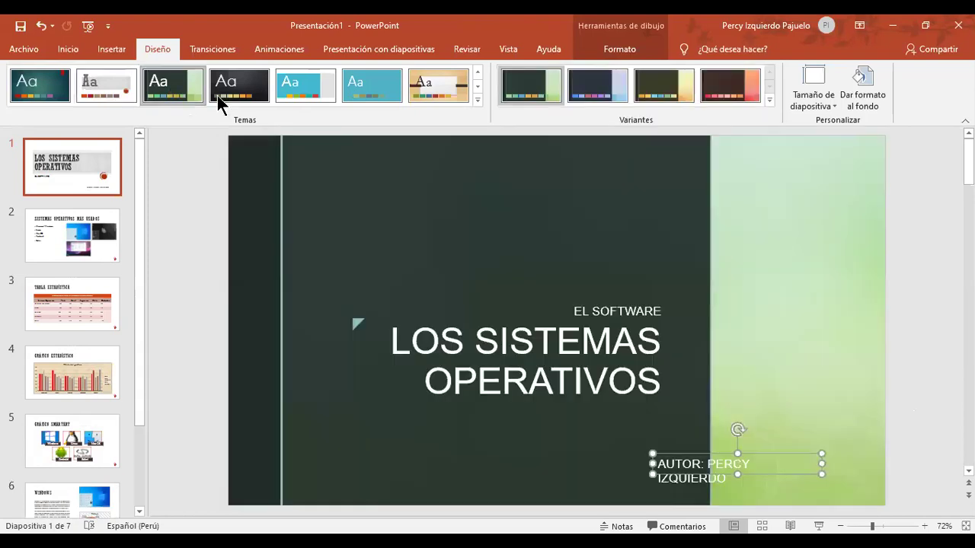
left_click(771, 105)
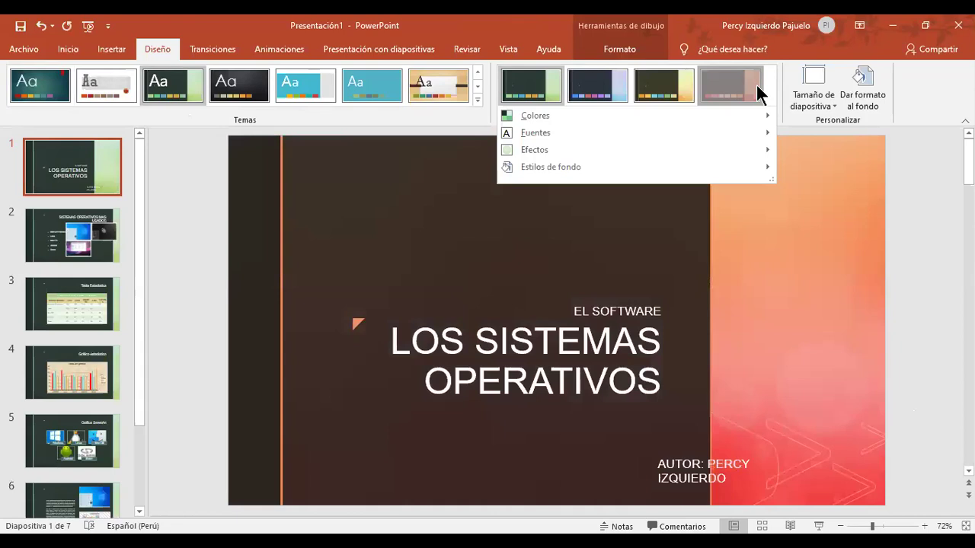
left_click(756, 84)
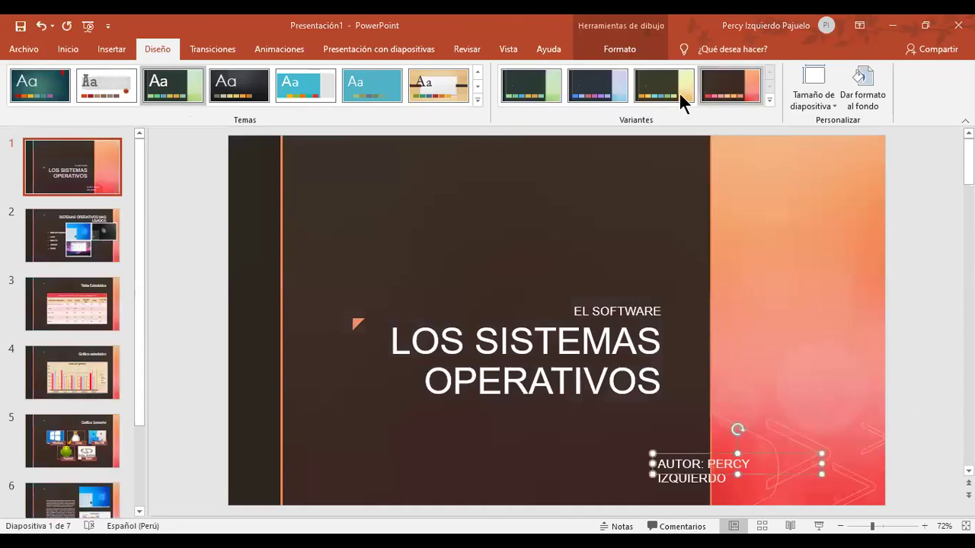
left_click(680, 93)
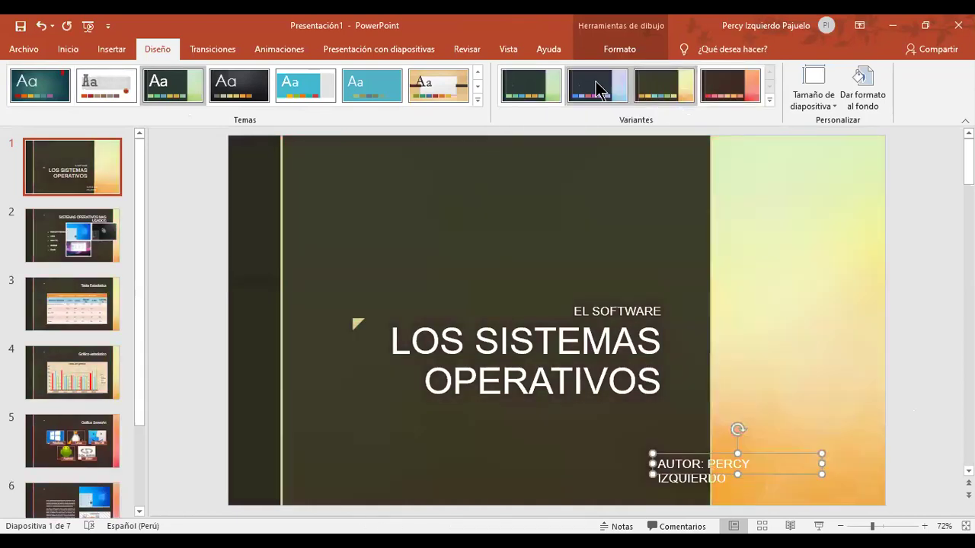
left_click(597, 89)
left_click(527, 84)
left_click(733, 83)
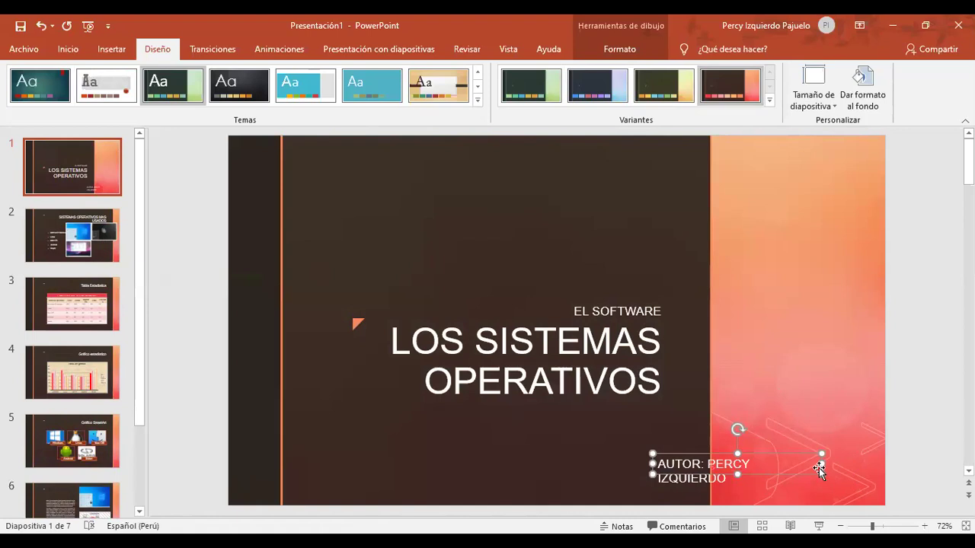
Widen the author text box on both sides and move it just beneath the title
left_click_drag(822, 467, 840, 467)
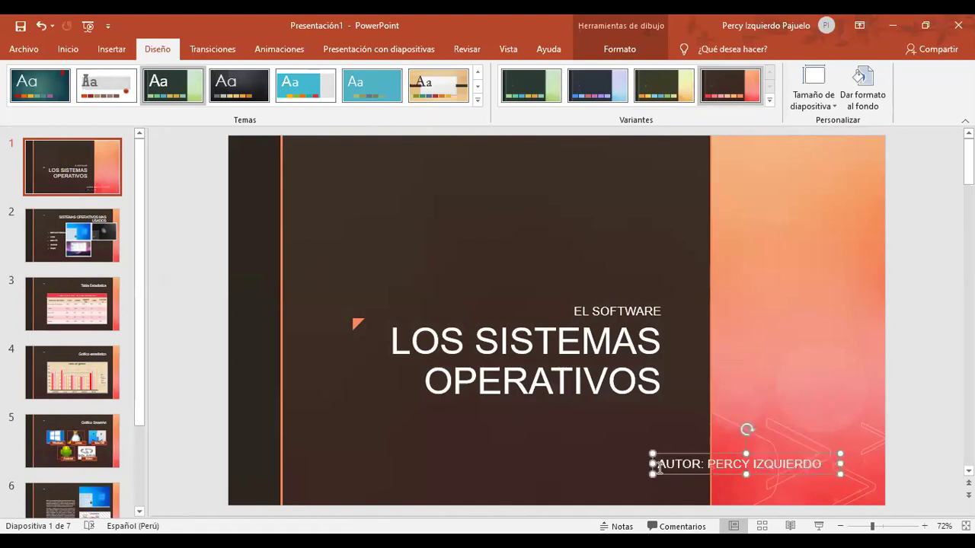
left_click_drag(648, 463, 636, 464)
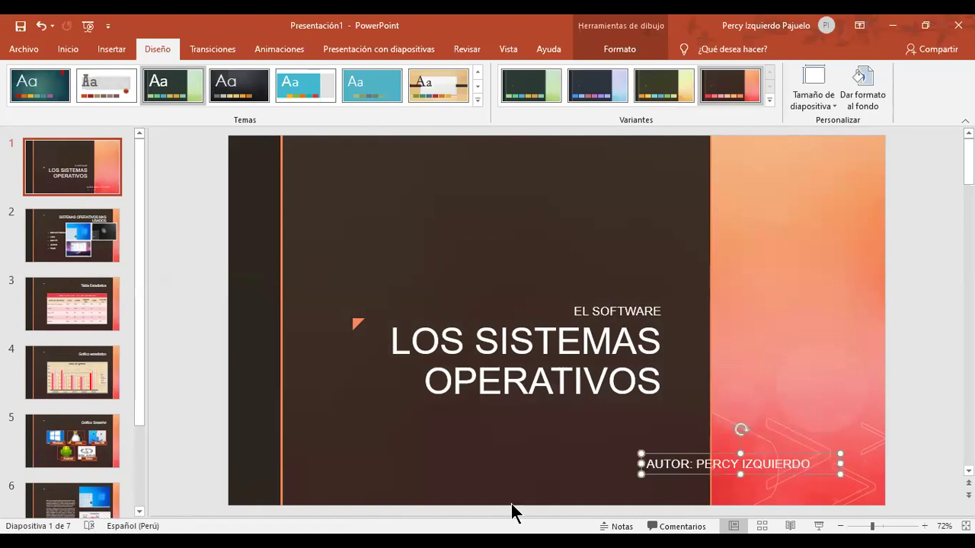
left_click_drag(686, 453, 537, 415)
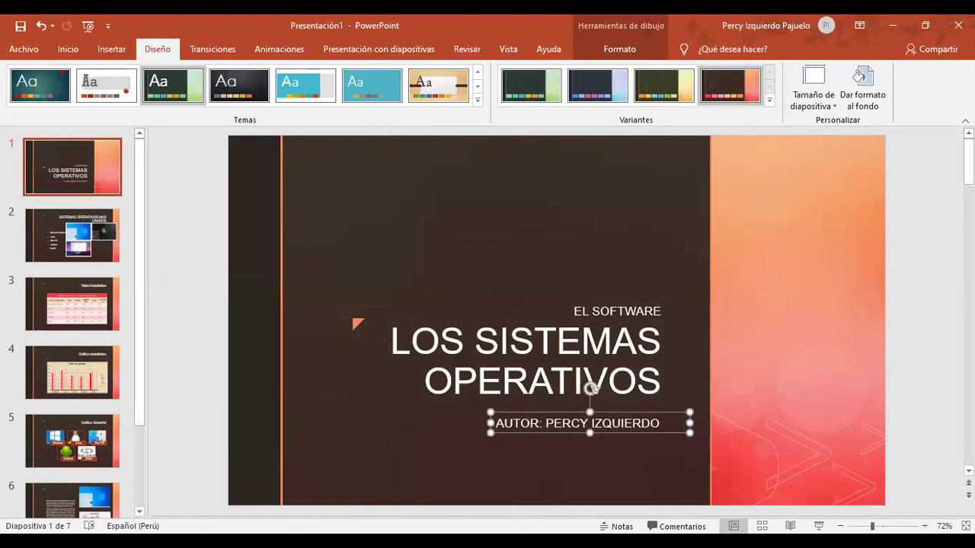
left_click(929, 265)
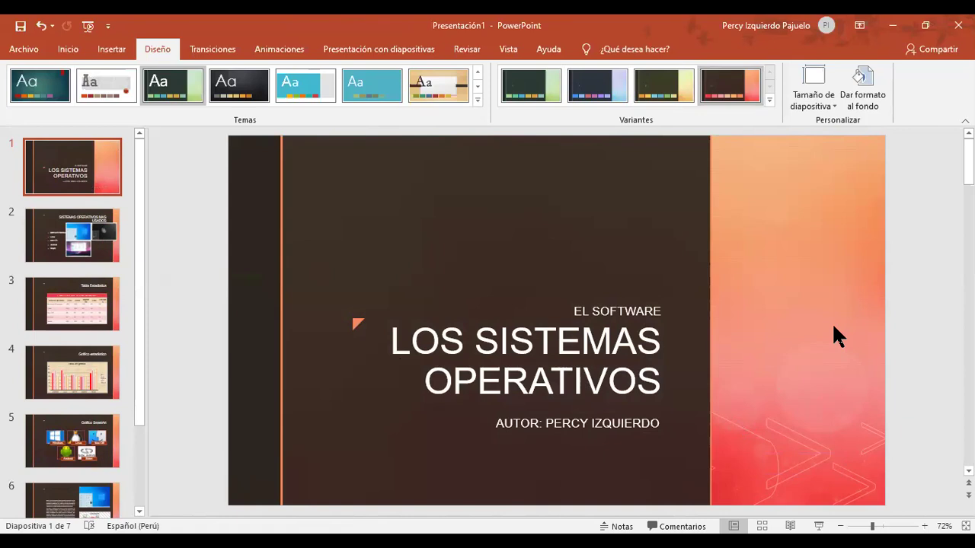
left_click(54, 242)
Widen slide 2's title to one line and shrink the Windows screenshot, moving it up and right
left_click(558, 295)
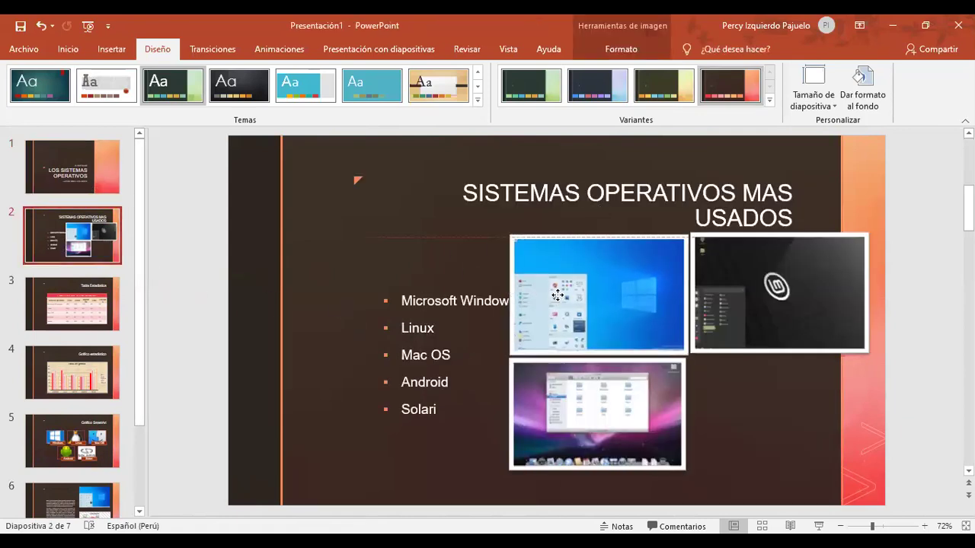
left_click_drag(709, 297, 731, 361)
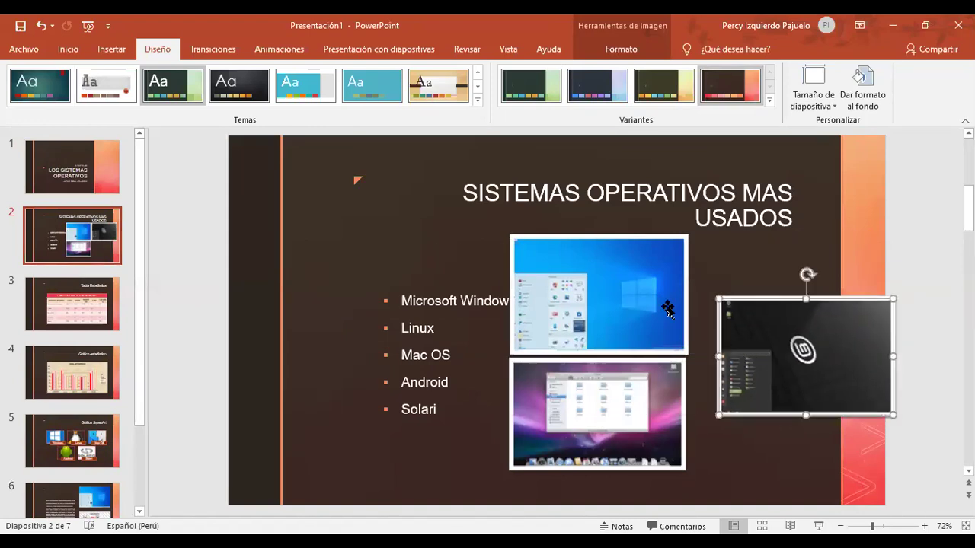
left_click(478, 196)
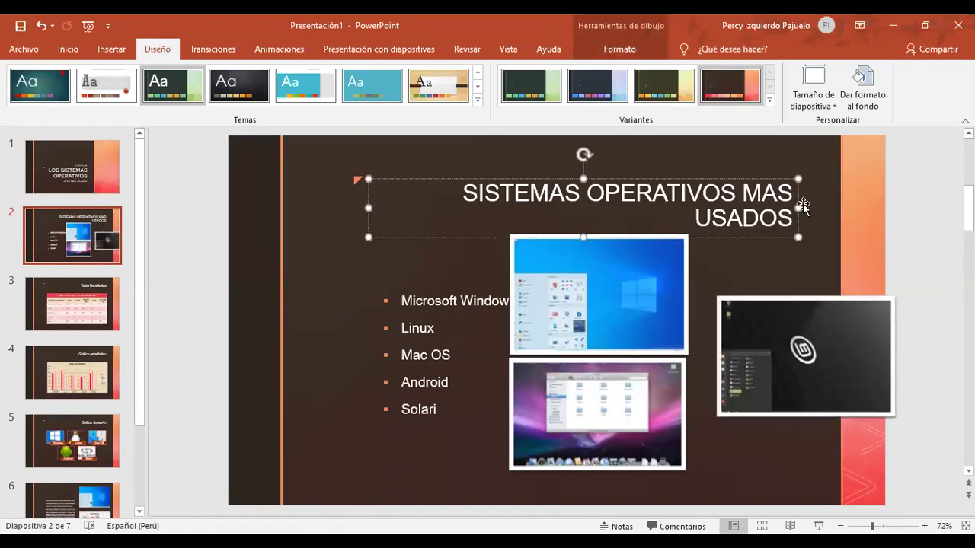
left_click_drag(798, 207, 823, 204)
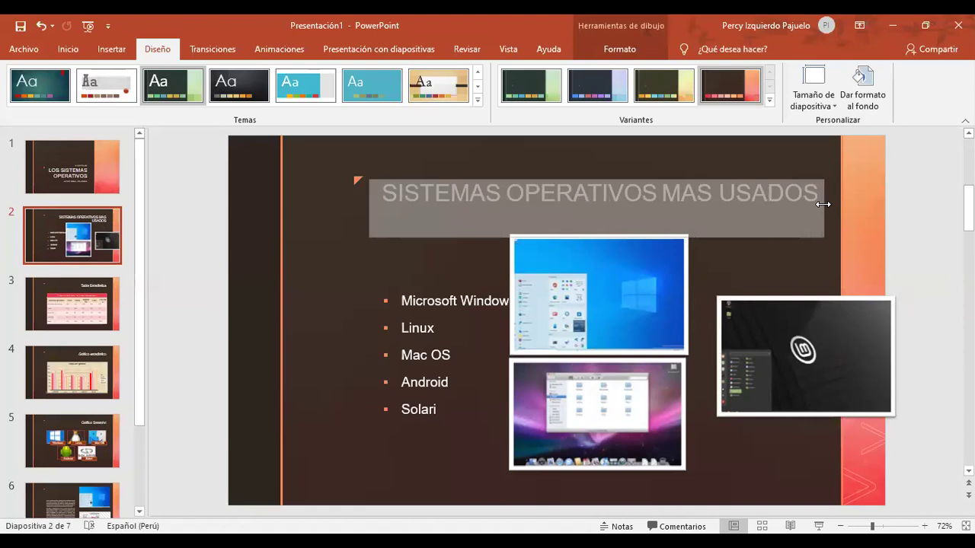
left_click(667, 278)
mouse_move(687, 236)
left_mouse_down()
mouse_move(663, 268)
mouse_move(659, 254)
left_mouse_up()
left_click_drag(609, 304, 653, 287)
Resize the Linux screenshot and align it level beside the Windows one
left_click_drag(731, 316, 723, 256)
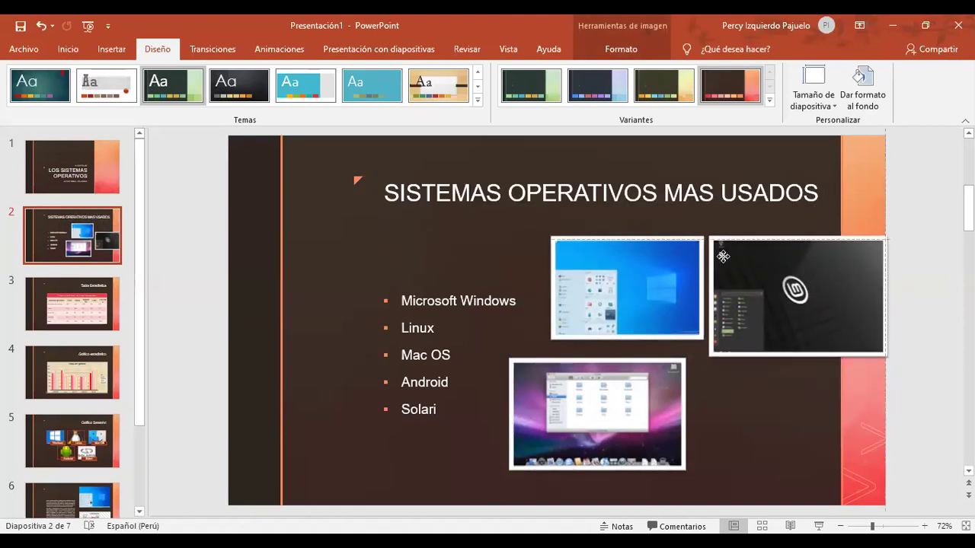
left_click_drag(885, 355, 862, 343)
left_click_drag(861, 289, 842, 288)
left_click_drag(624, 289, 607, 290)
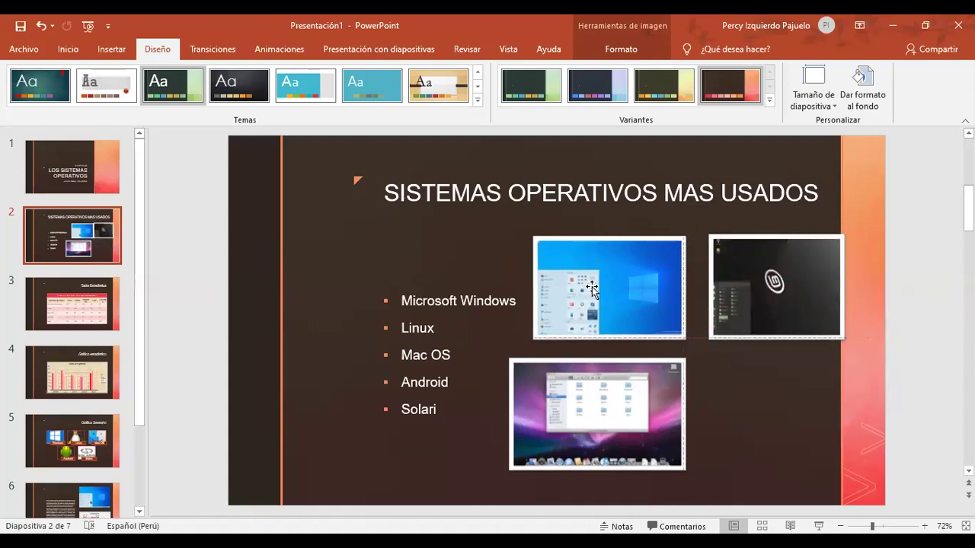
left_click_drag(759, 298, 739, 298)
left_click_drag(825, 288, 835, 287)
Line the Mac screenshot up under Windows, making it shorter to close the gap
mouse_move(656, 389)
left_mouse_down()
mouse_move(680, 388)
mouse_move(685, 412)
left_mouse_up()
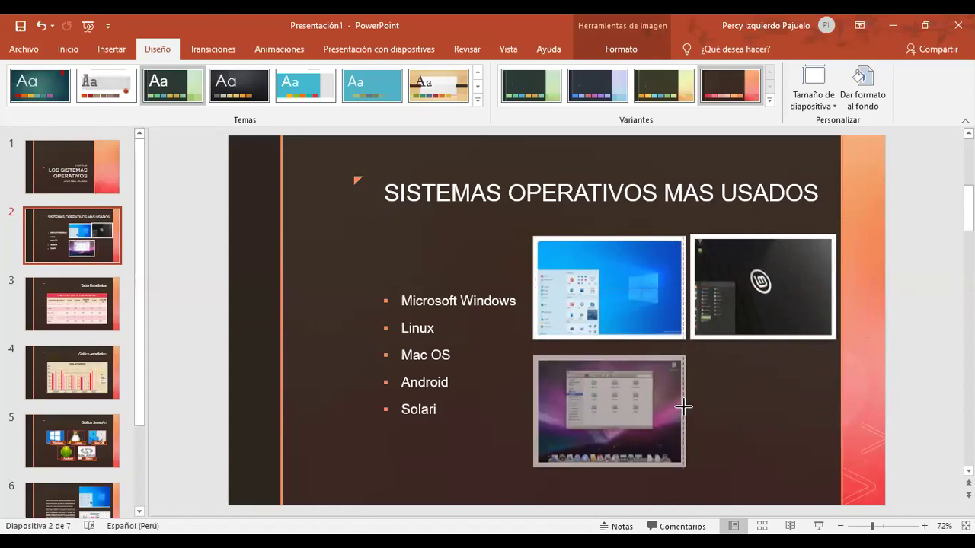
left_click_drag(609, 465, 609, 457)
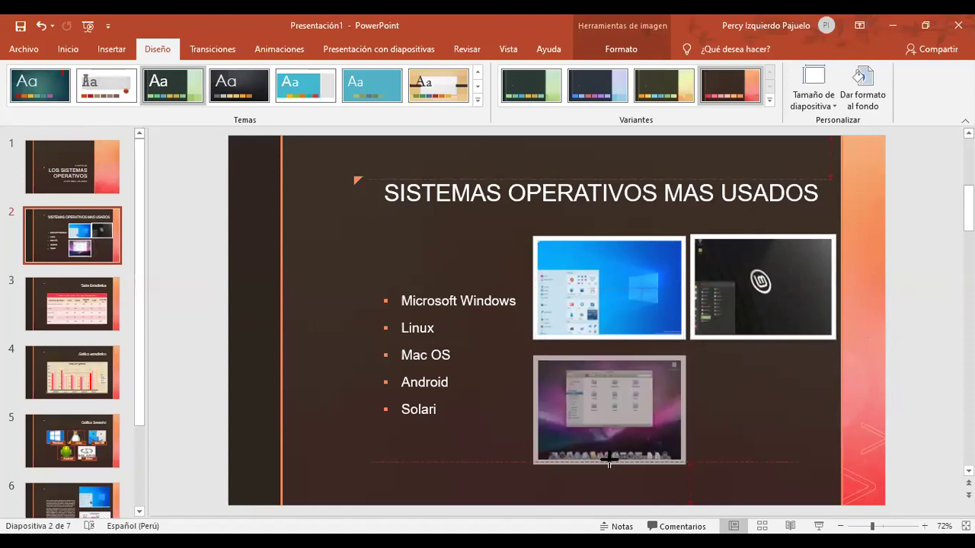
left_click_drag(638, 409, 639, 401)
left_click(754, 425)
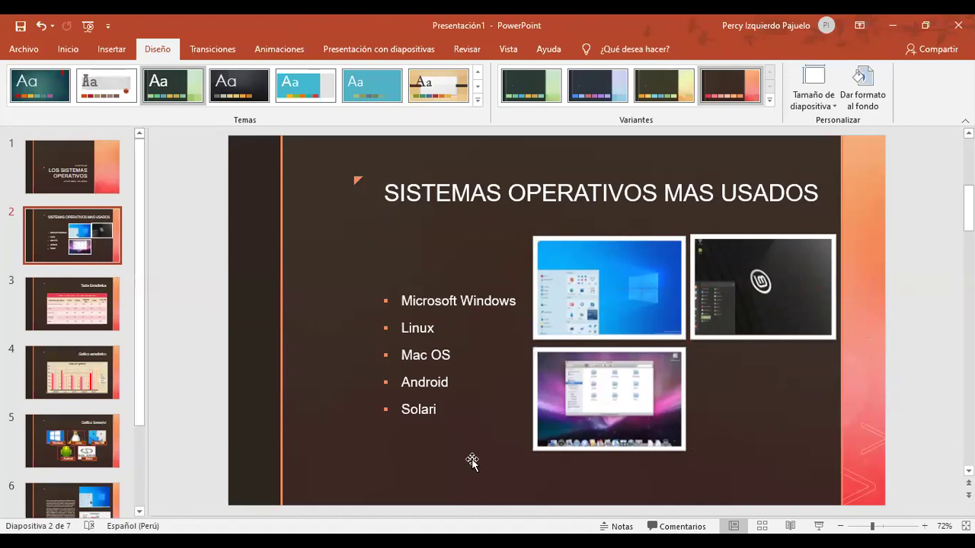
left_click(95, 288)
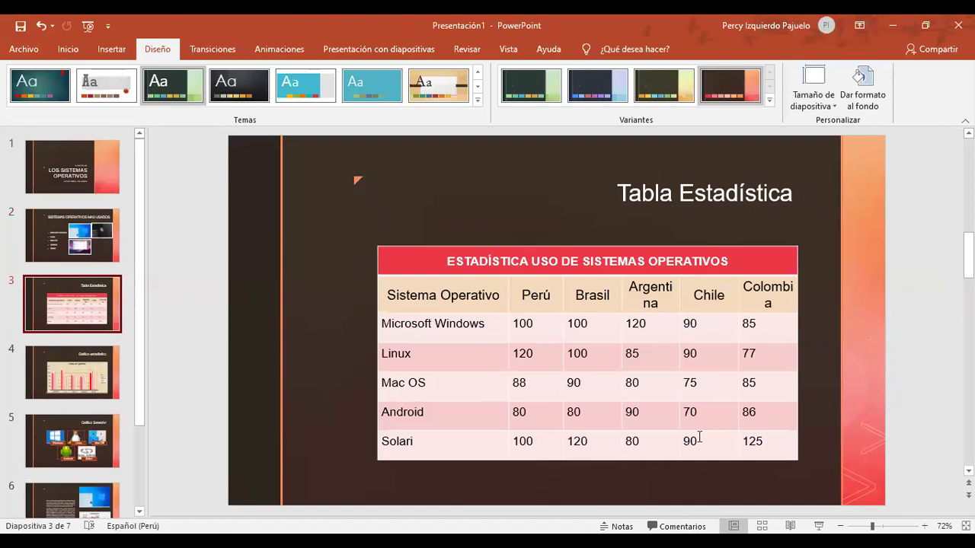
Move through the thumbnails to slide 6 with the Windows 10 text and pie chart
left_click(65, 423)
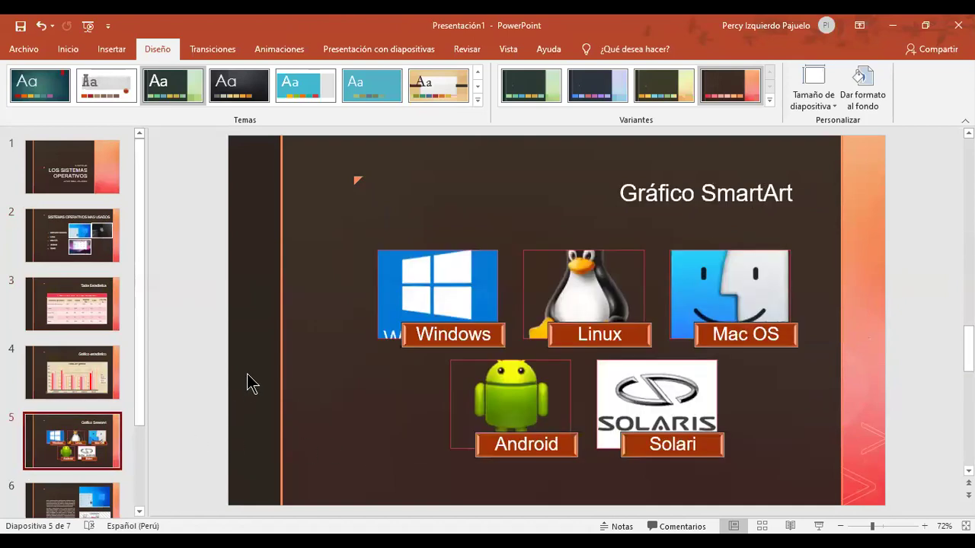
left_click_drag(143, 361, 139, 410)
scroll(107, 427, "down", 2)
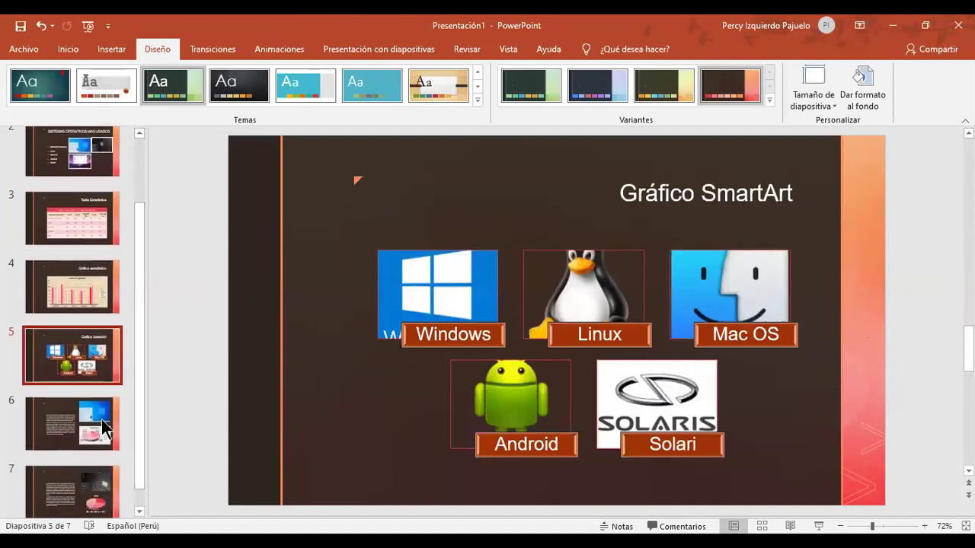
left_click(84, 430)
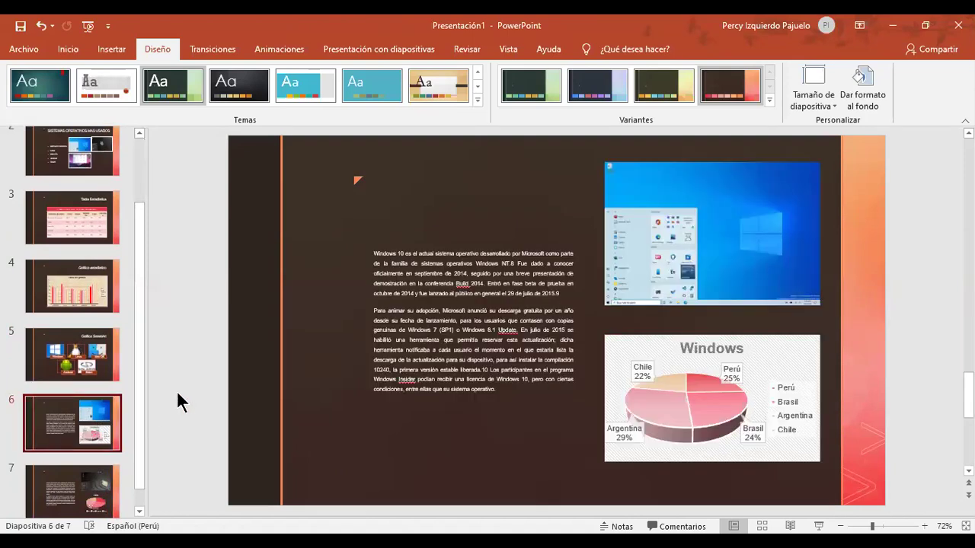
Move the Windows screenshot off slide 6's title and resize it to sit above the chart
left_click(480, 186)
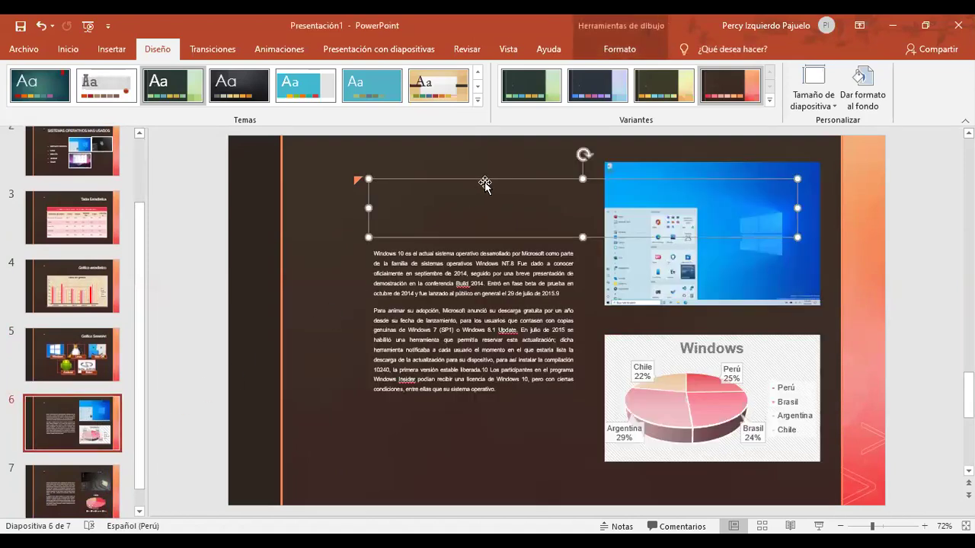
left_click_drag(772, 294, 773, 346)
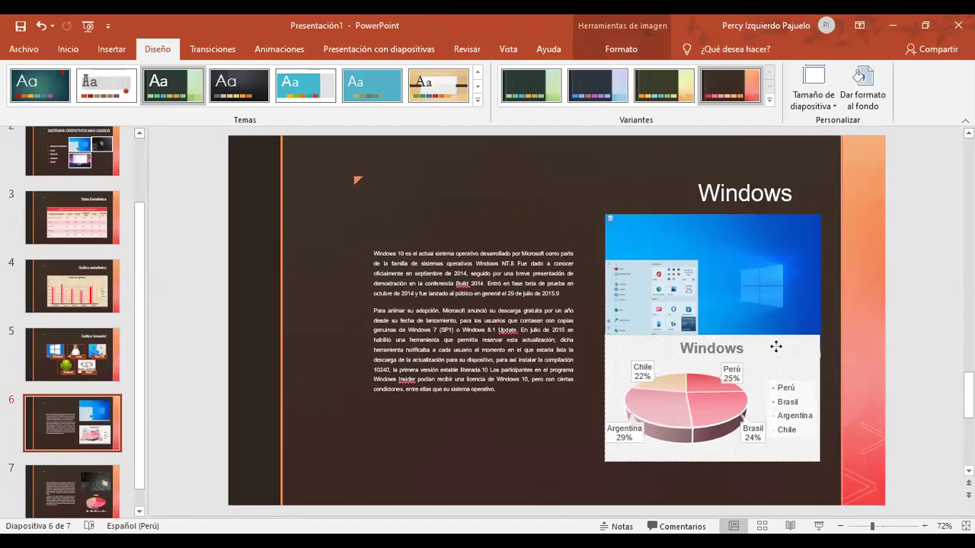
mouse_move(824, 214)
left_mouse_down()
mouse_move(751, 272)
mouse_move(745, 252)
left_mouse_up()
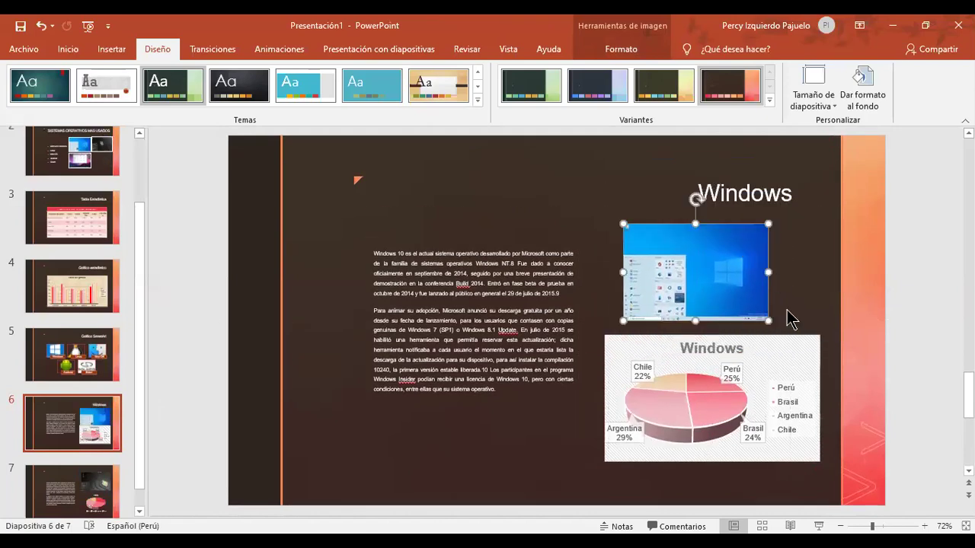
left_click_drag(767, 320, 792, 326)
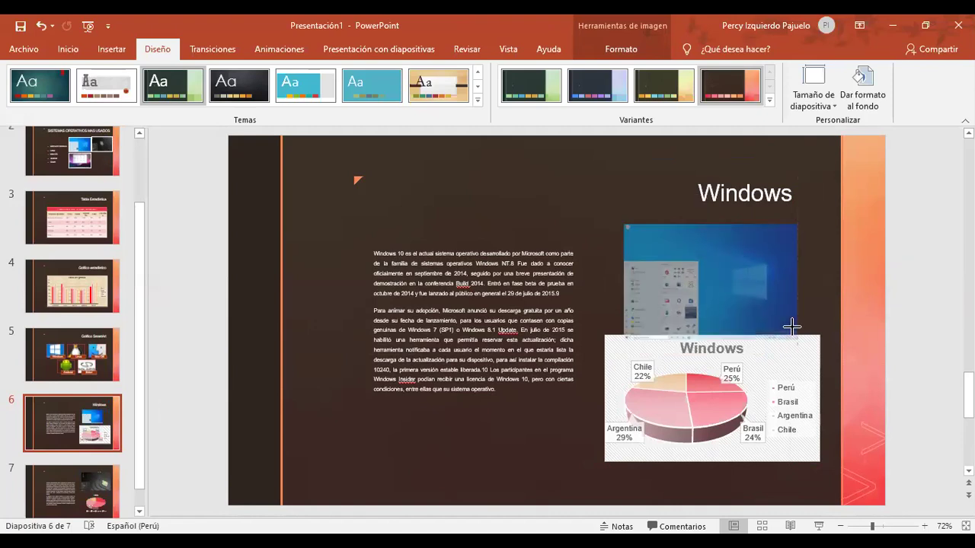
Reposition the pie chart's legend, move the chart below the screenshot and shrink it to fit
left_click(764, 394)
left_click_drag(762, 398, 754, 420)
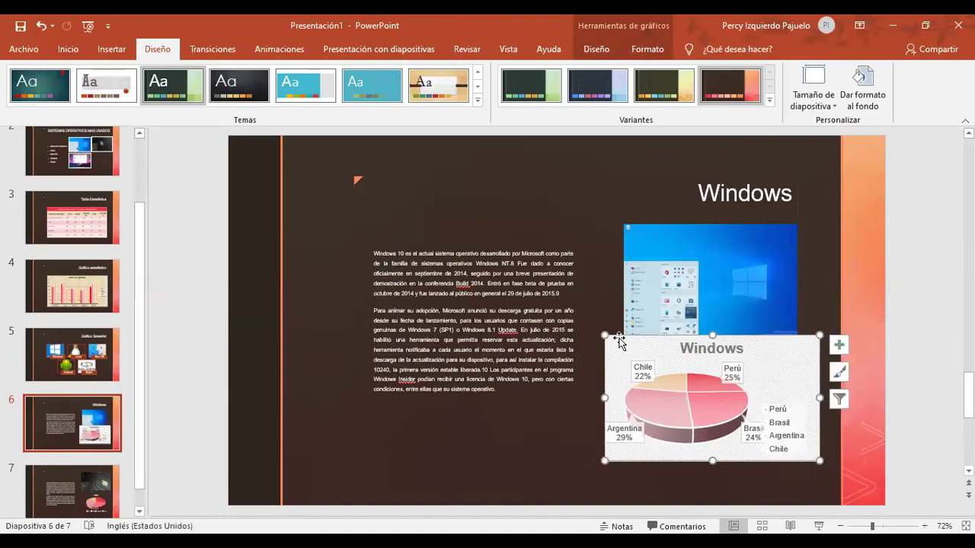
left_click_drag(629, 345, 627, 364)
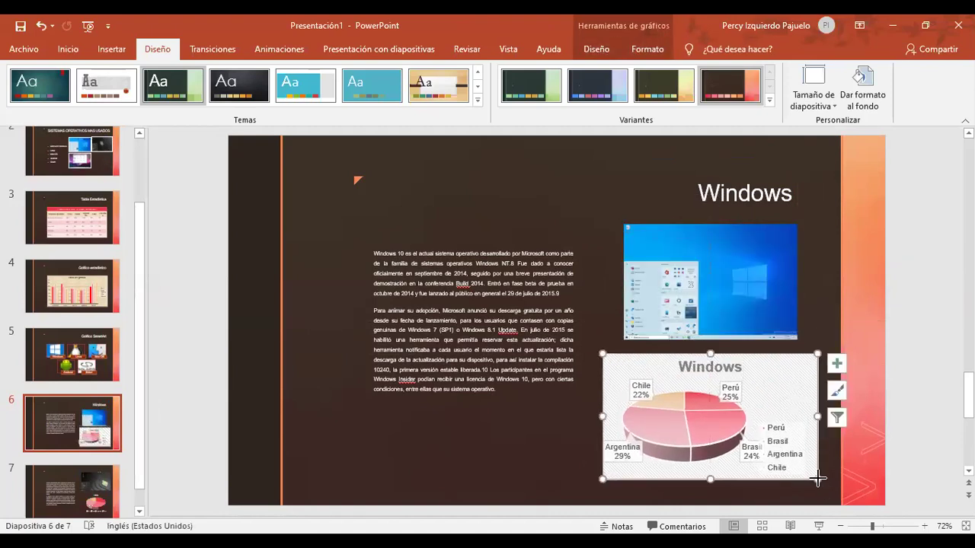
left_click_drag(817, 479, 776, 461)
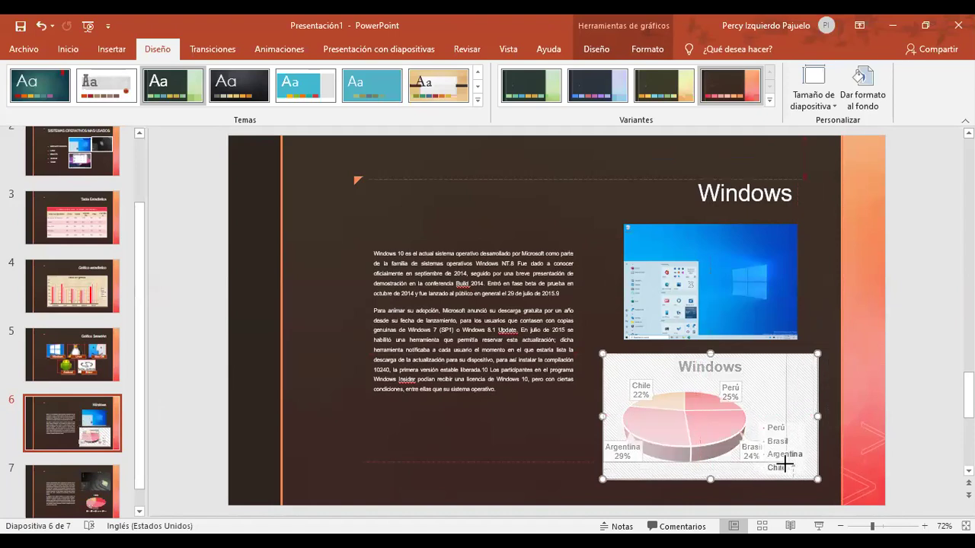
left_click(80, 288)
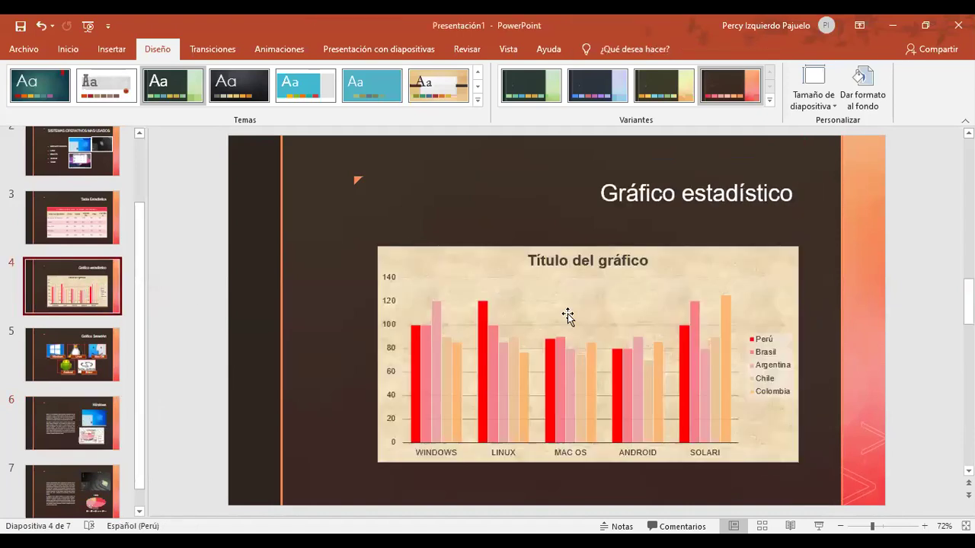
left_click(740, 290)
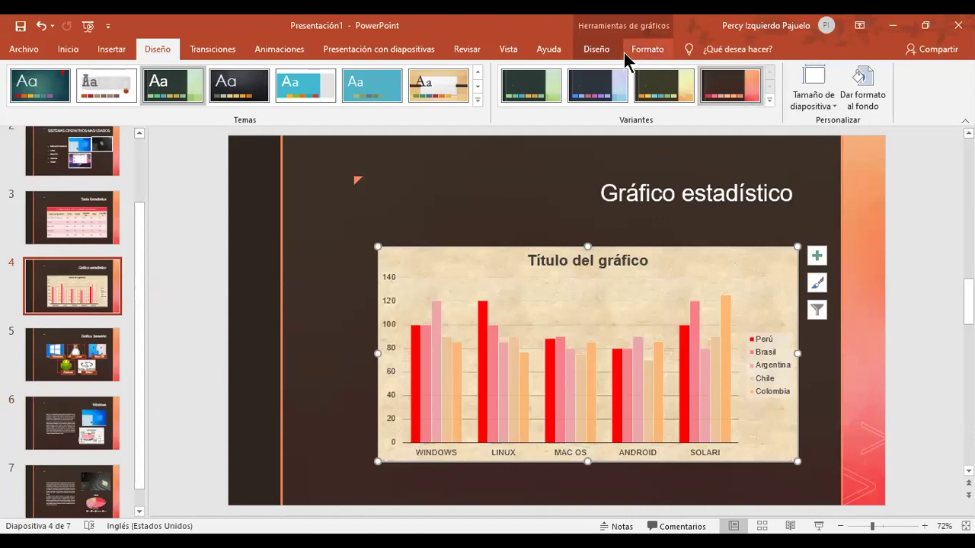
left_click(596, 50)
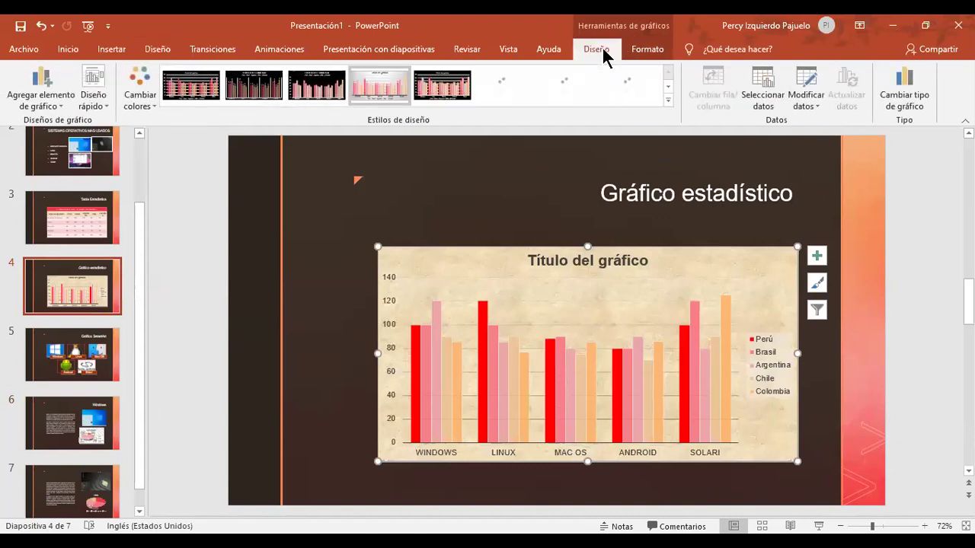
left_click(812, 87)
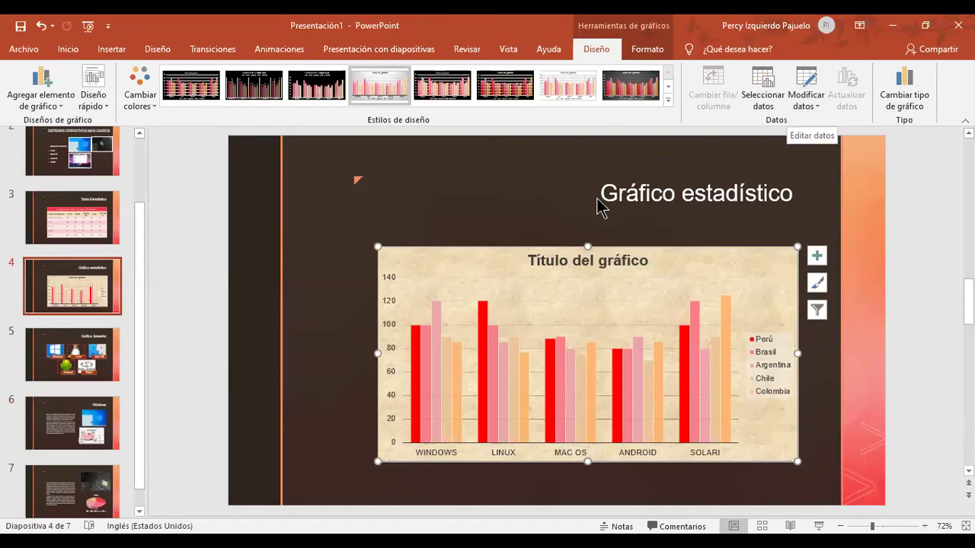
left_click(809, 84)
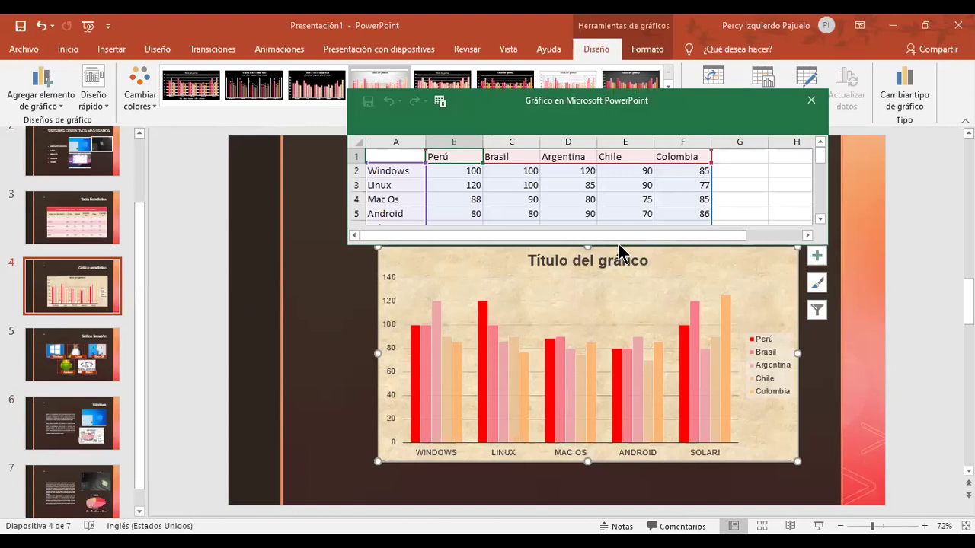
left_click_drag(617, 243, 618, 312)
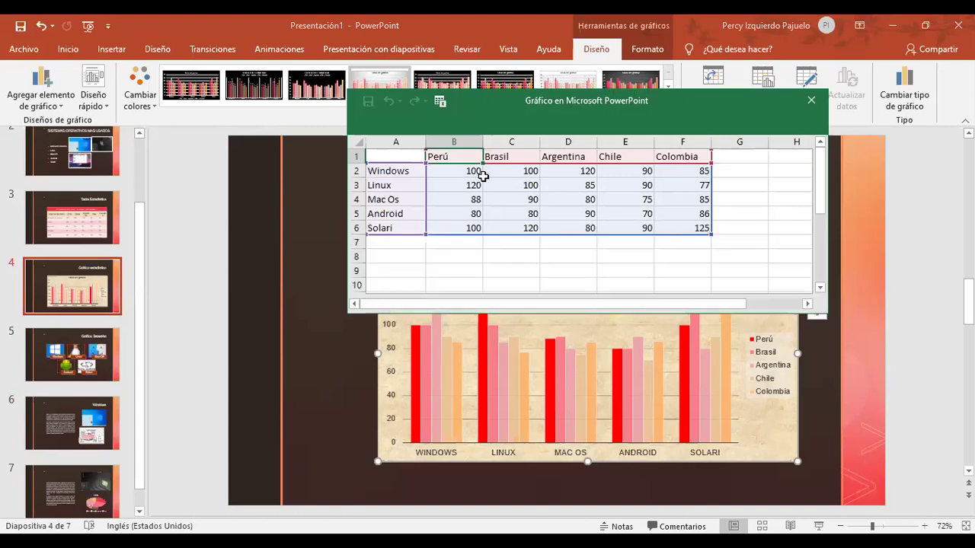
left_click(811, 101)
left_click(922, 232)
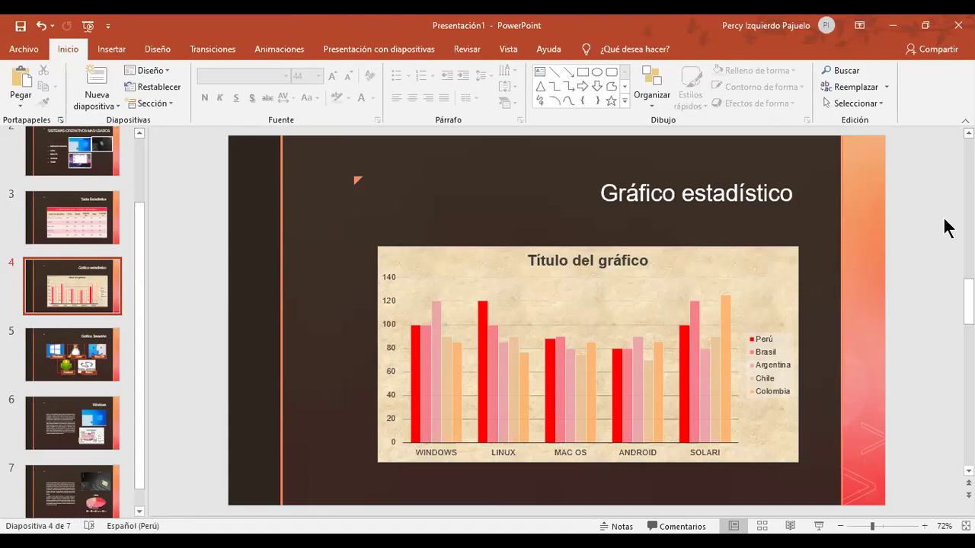
left_click_drag(139, 246, 141, 179)
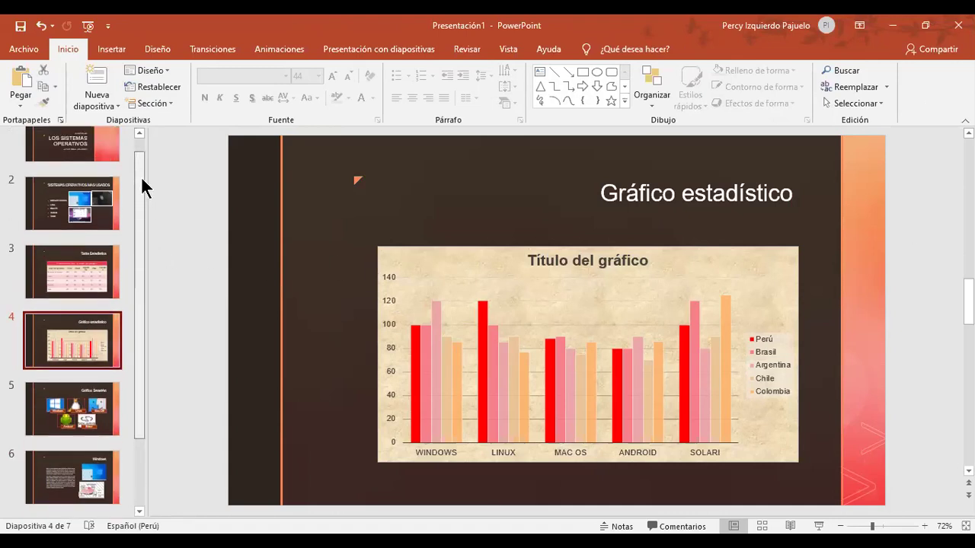
left_click(457, 248)
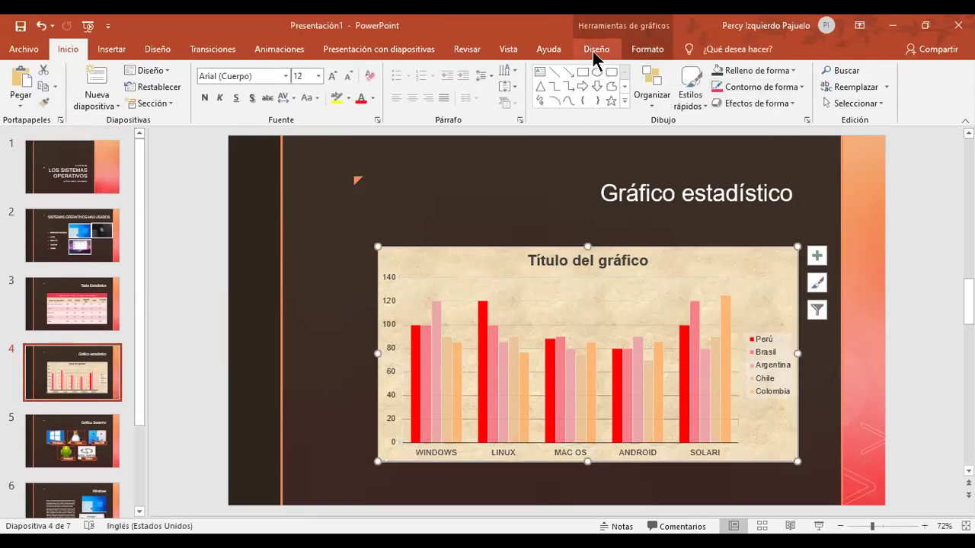
scroll(807, 84, "down", 9)
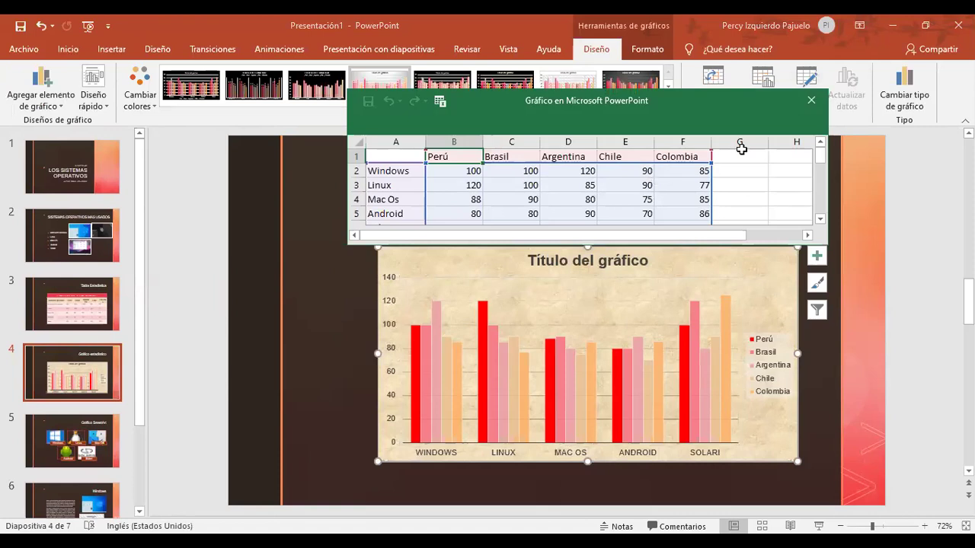
left_click(820, 99)
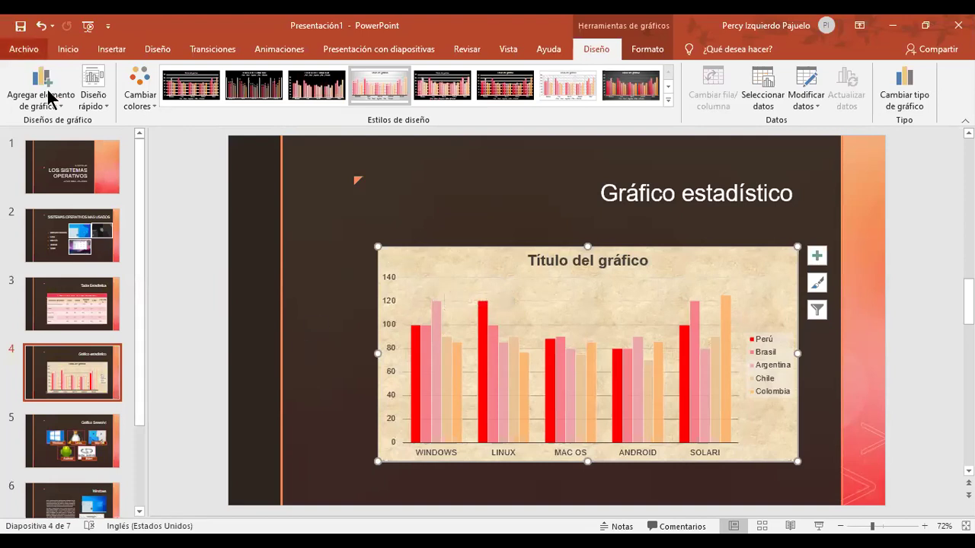
left_click(172, 47)
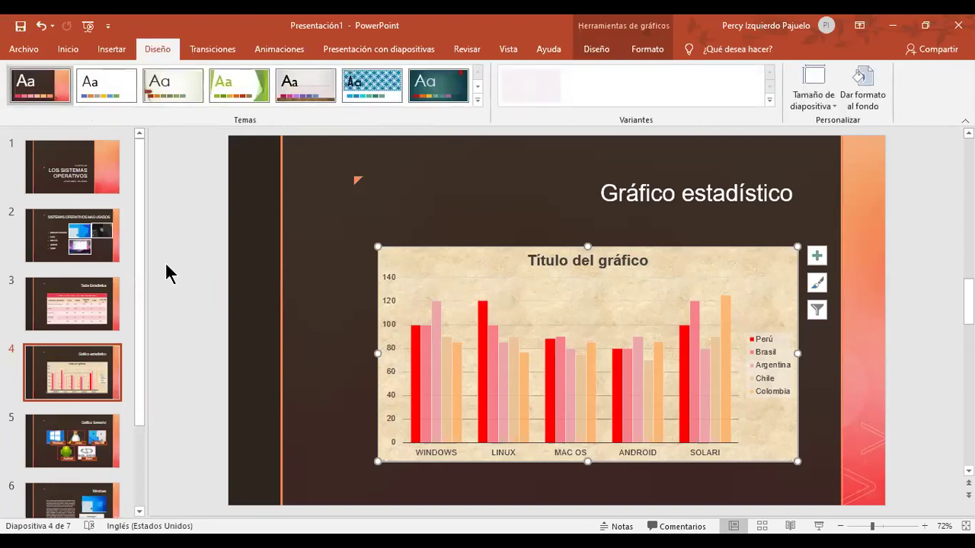
left_click_drag(139, 324, 144, 407)
left_click(90, 418)
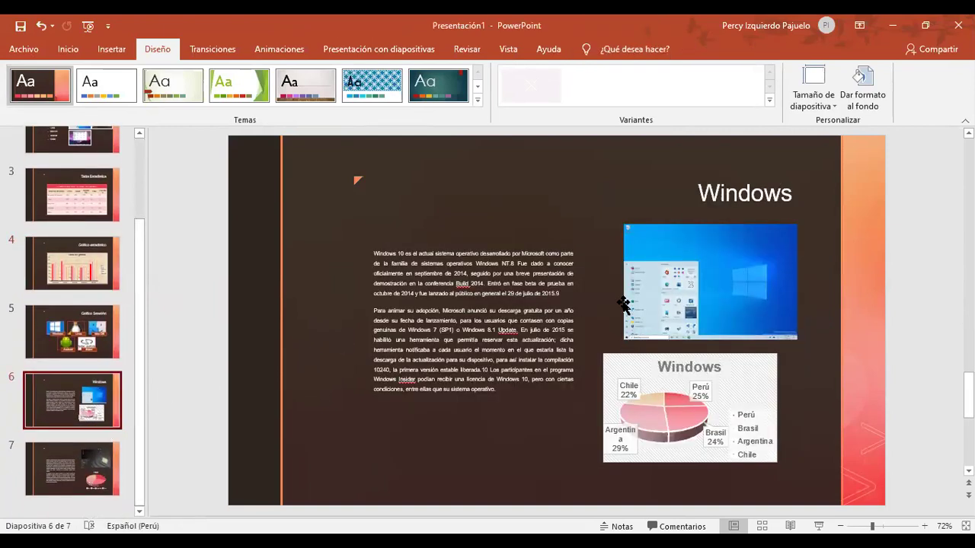
left_click_drag(647, 252, 634, 256)
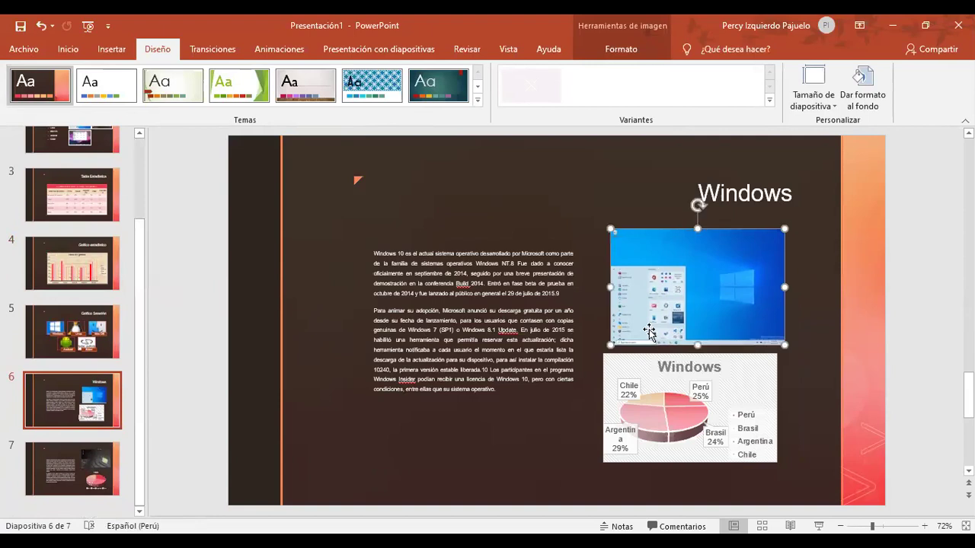
left_click_drag(617, 354, 626, 354)
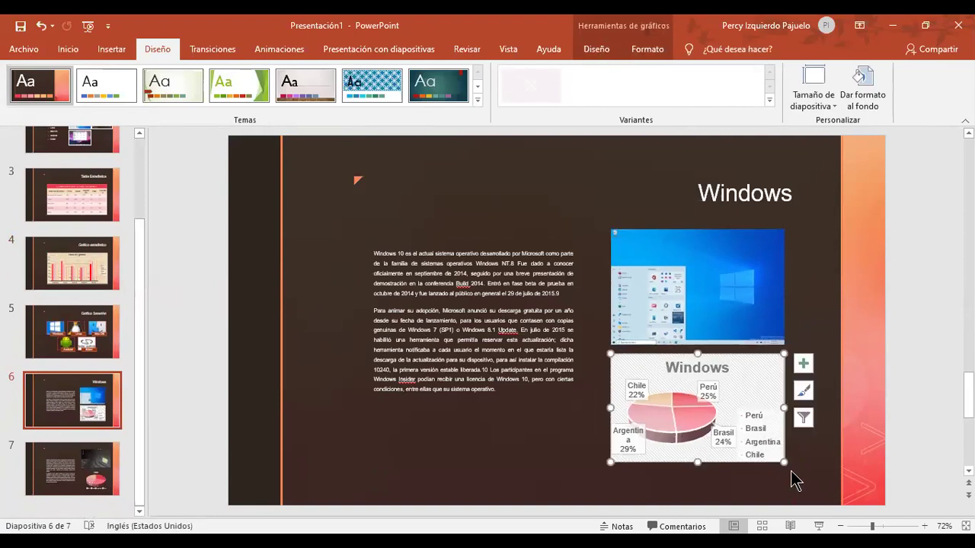
left_click_drag(784, 462, 785, 469)
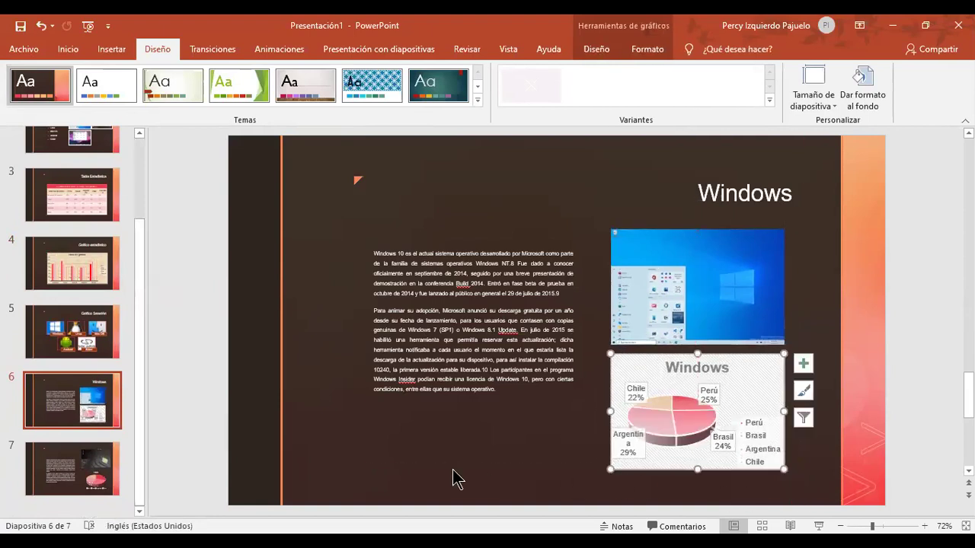
left_click(74, 459)
left_click(710, 397)
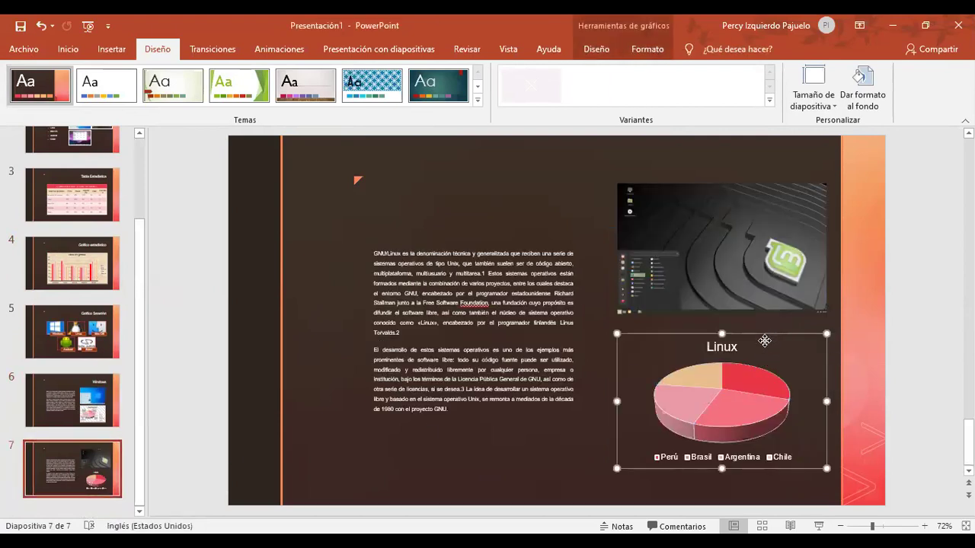
left_click_drag(768, 336, 755, 353)
left_click_drag(777, 263, 763, 288)
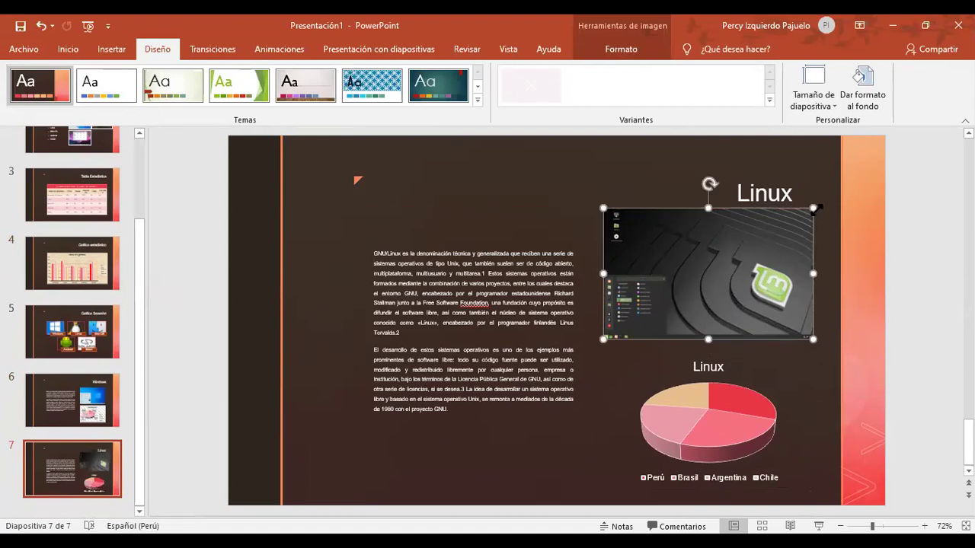
left_click_drag(811, 210, 805, 213)
left_click_drag(708, 274, 716, 279)
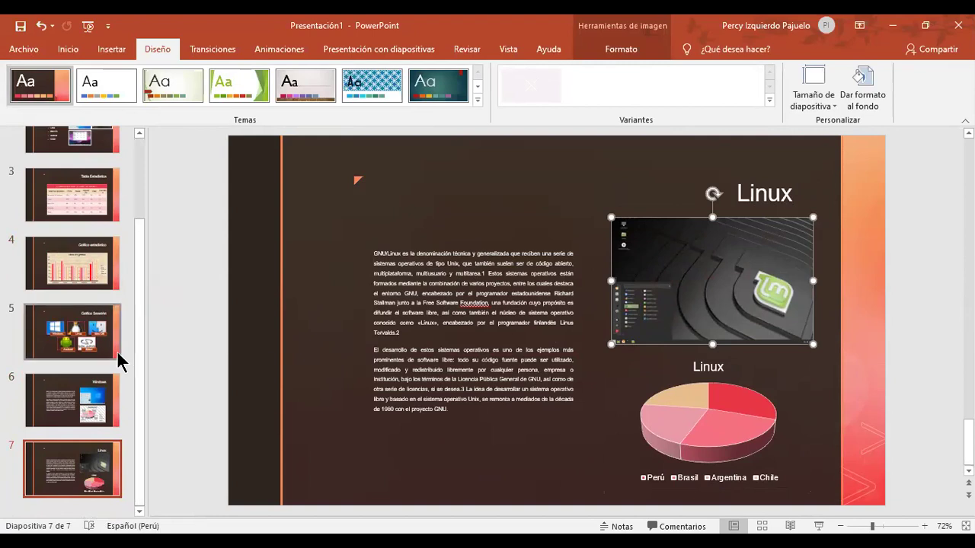
left_click(211, 333)
scroll(115, 267, "up", 3)
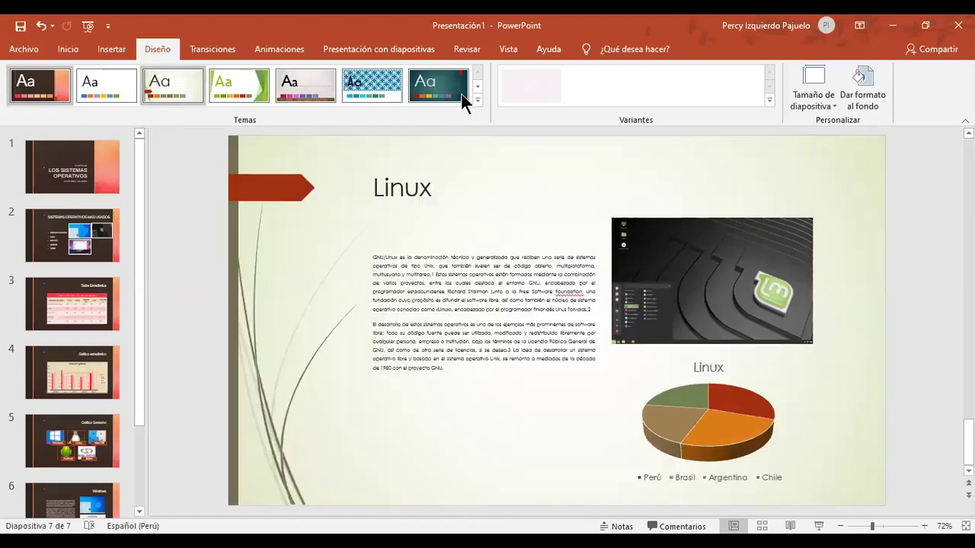
Try the yellow and blue themes, then apply the white theme with maroon title bands
left_click(477, 101)
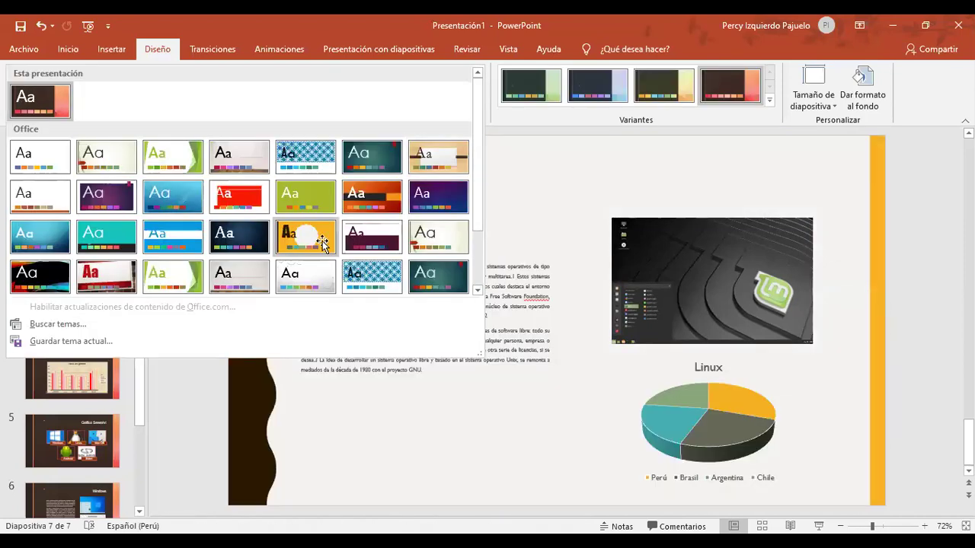
left_click(322, 242)
mouse_move(144, 276)
left_mouse_down()
mouse_move(142, 242)
mouse_move(127, 302)
mouse_move(132, 191)
left_mouse_up()
left_click(236, 90)
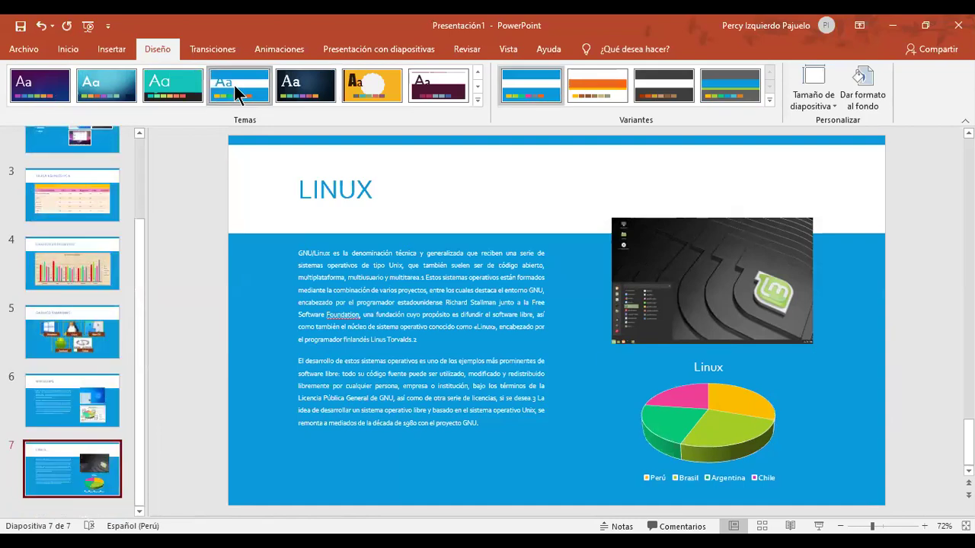
left_click(450, 89)
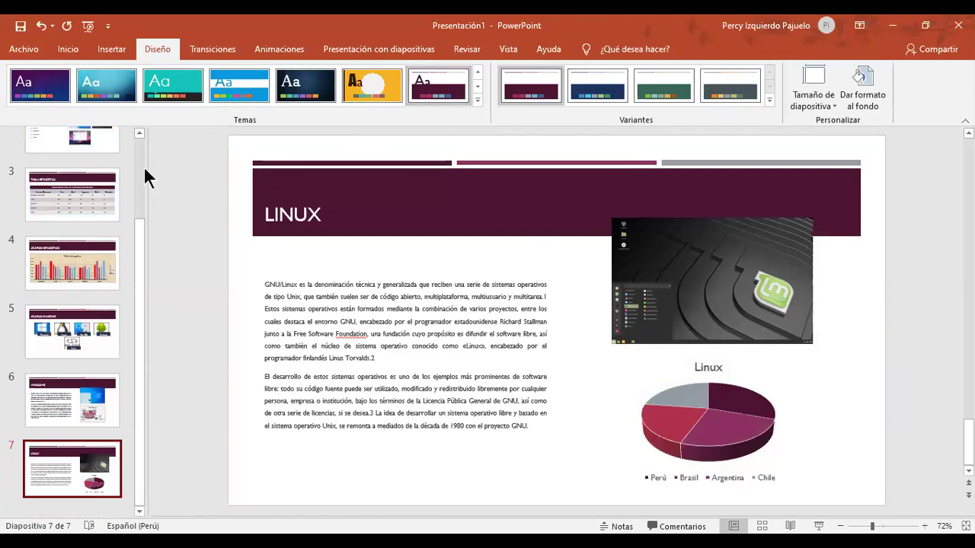
scroll(138, 153, "up", 1)
scroll(138, 153, "up", 2)
Lower slide 2's Mac, Windows and Linux screenshots so Windows and Linux sit level, Mac beneath
left_click(86, 243)
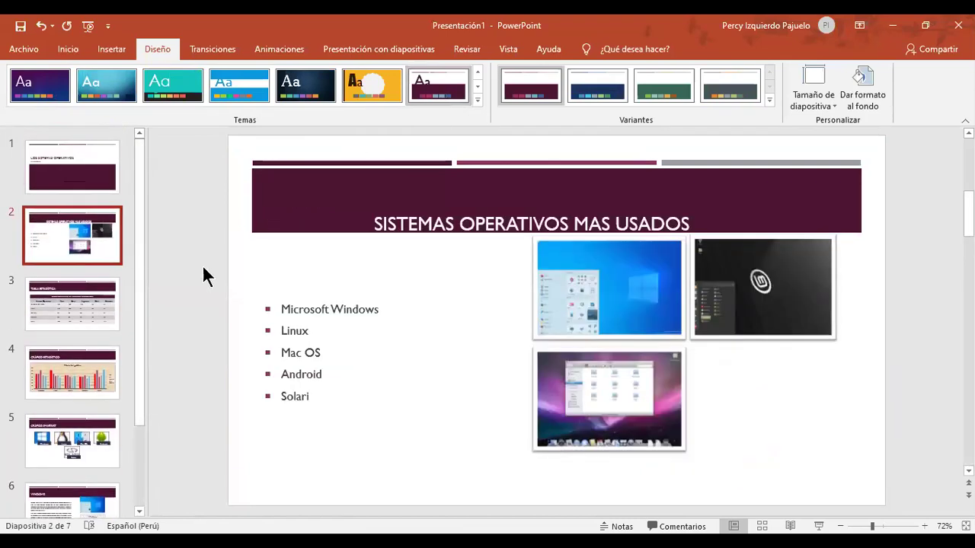
left_click_drag(571, 359, 571, 401)
left_click_drag(569, 333, 569, 365)
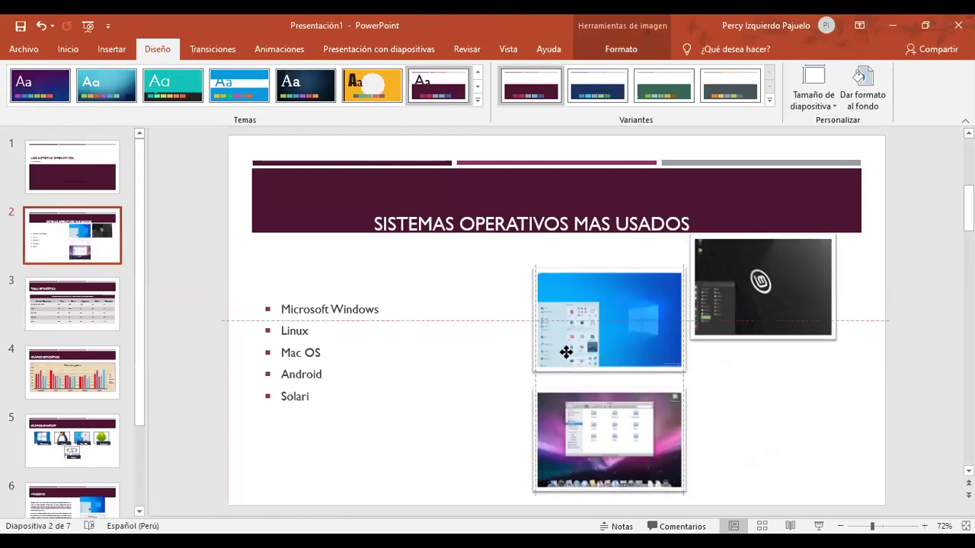
left_click_drag(740, 311, 745, 345)
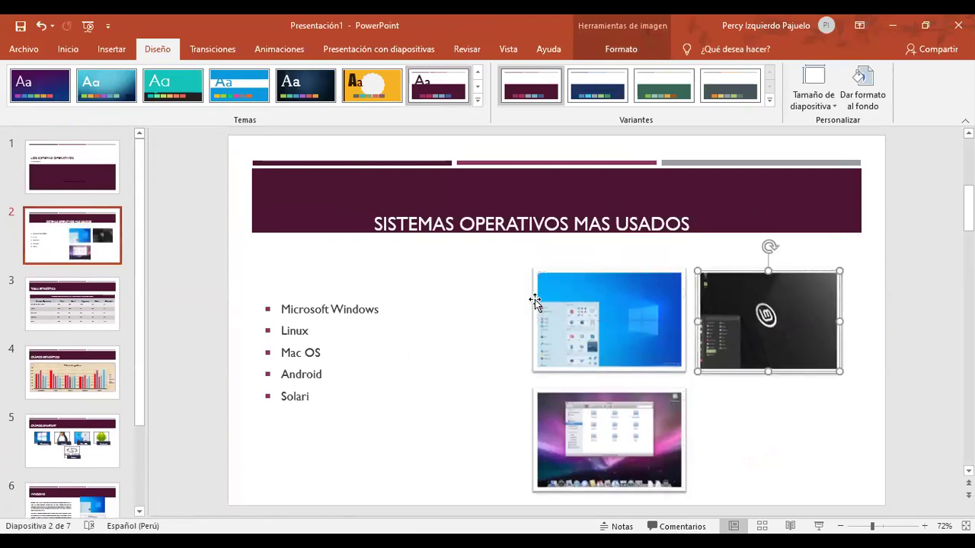
scroll(526, 300, "up", 1)
scroll(510, 296, "down", 1)
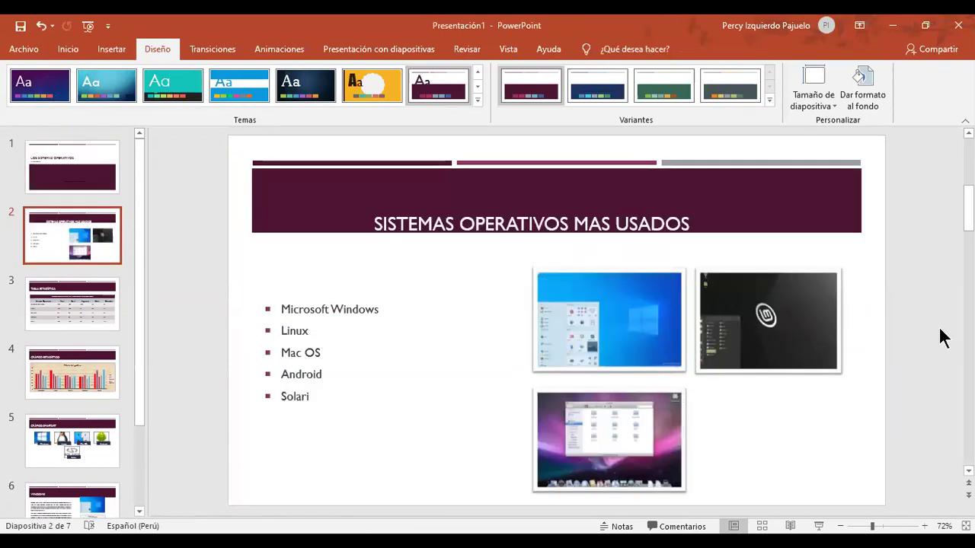
left_click_drag(137, 242, 138, 347)
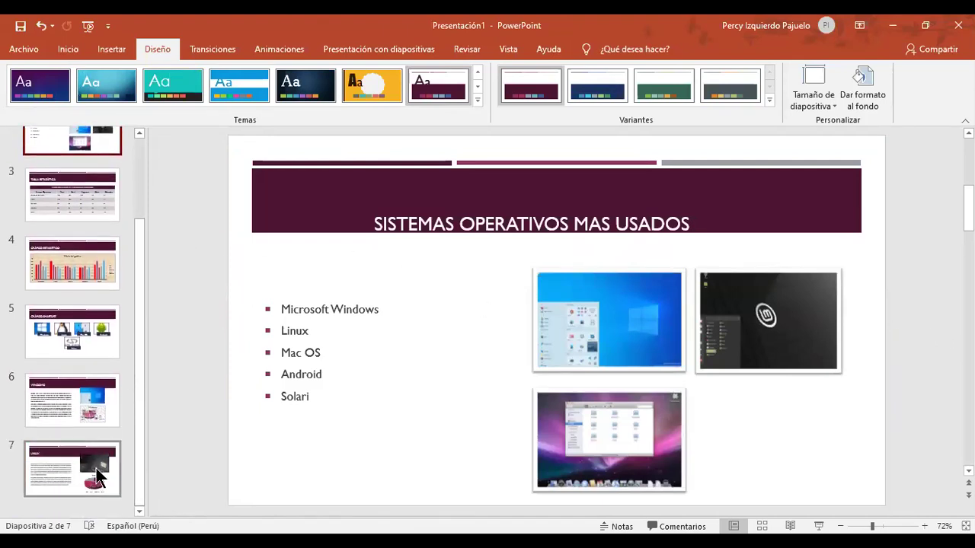
left_click(95, 469)
Try the dark green theme on all slides, then undo it to restore the maroon theme
left_click_drag(139, 373, 139, 290)
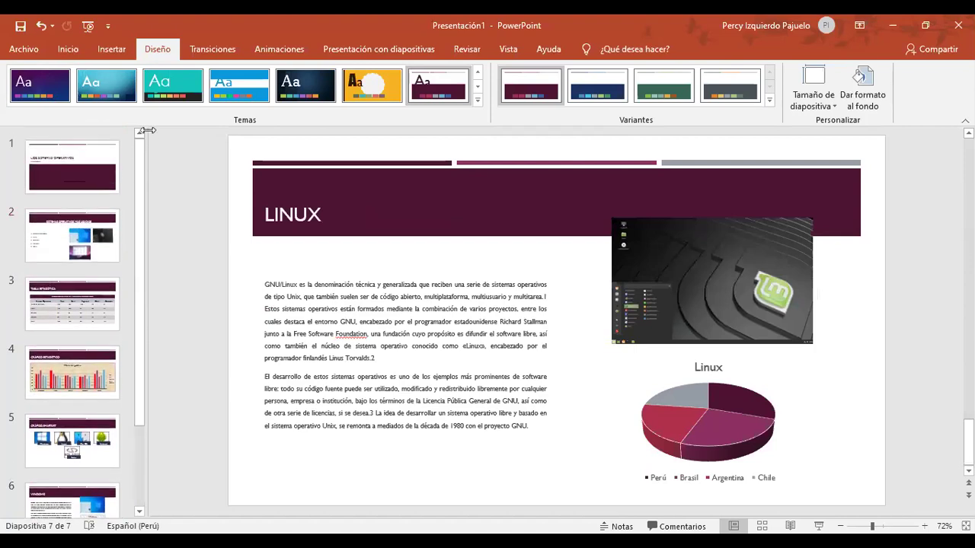
left_click(72, 166)
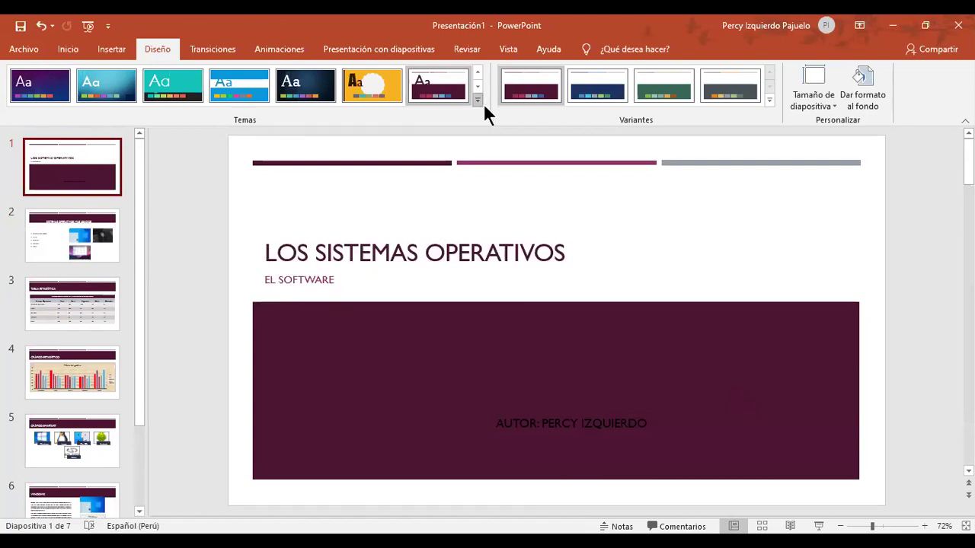
left_click(478, 100)
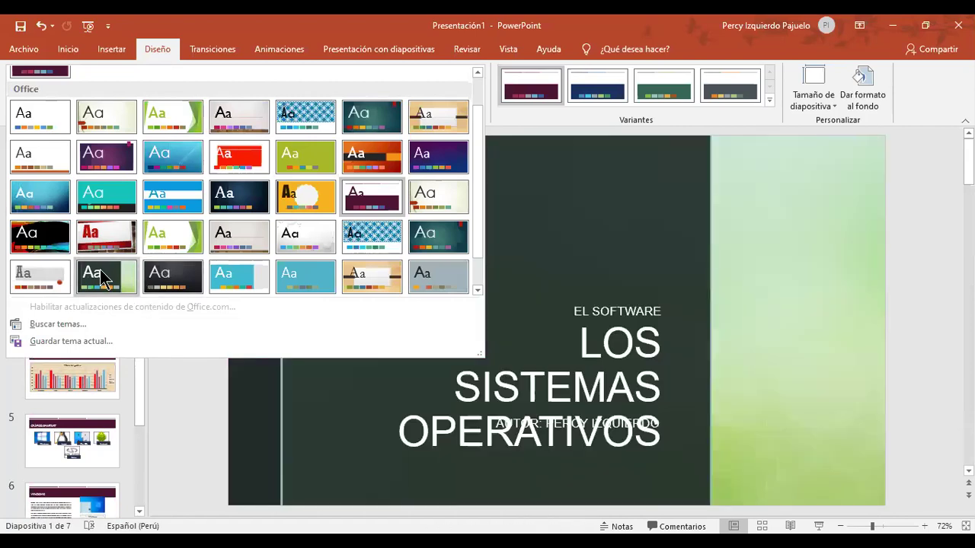
right_click(117, 268)
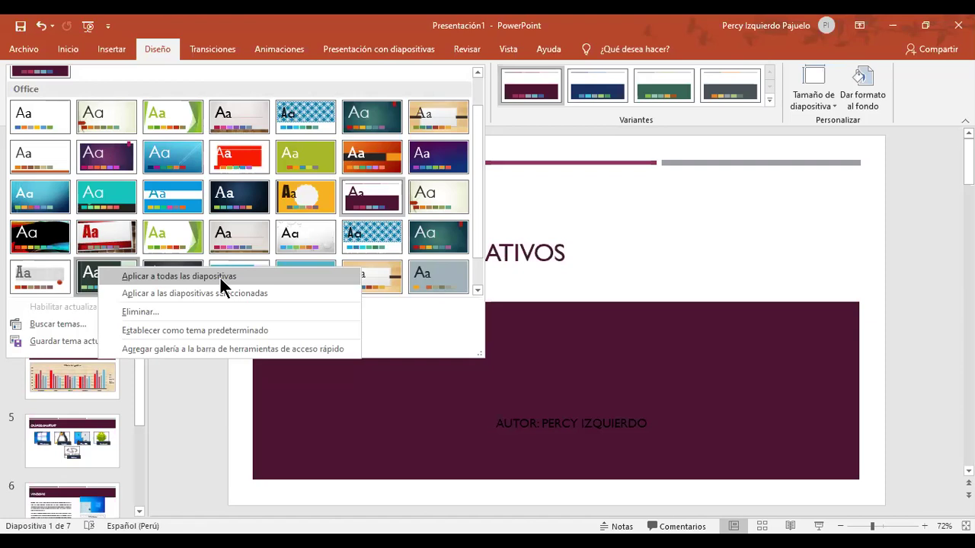
left_click(219, 275)
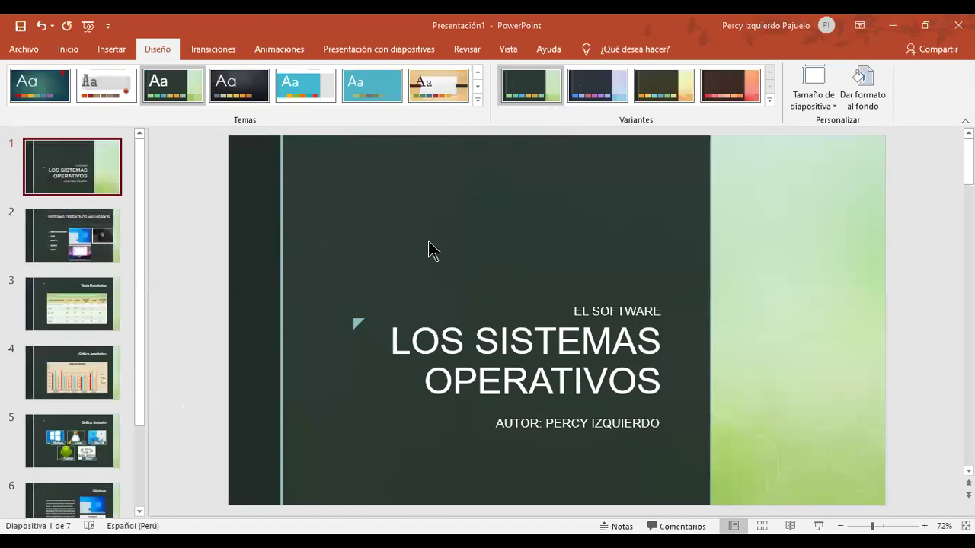
left_click(183, 329)
key("ctrl+z")
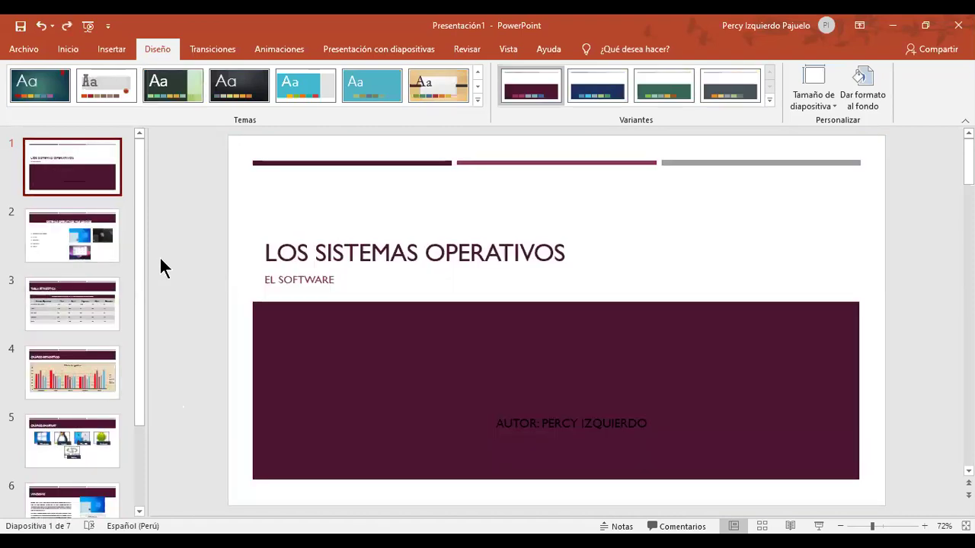
Apply the dark charcoal theme to the deck and Letras en madera to the title slide only
left_click(105, 155)
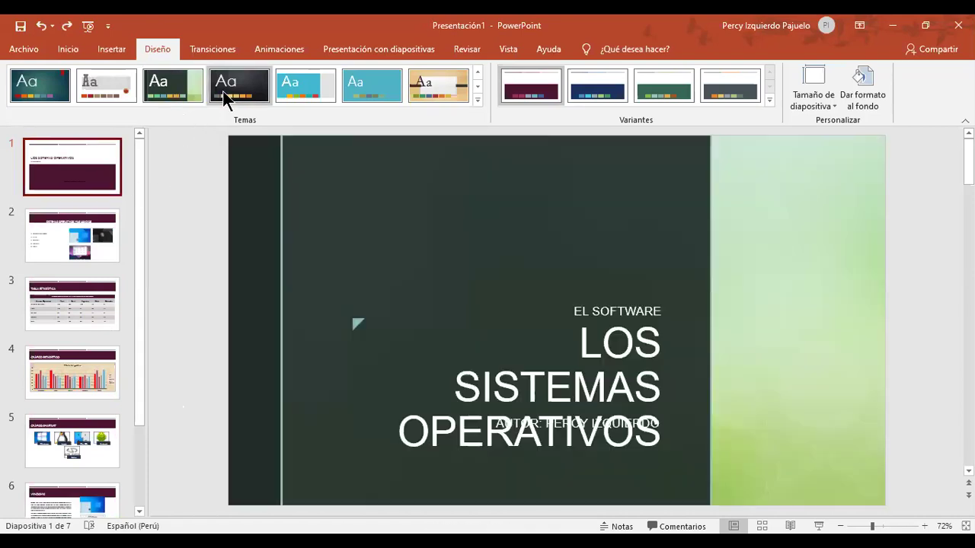
left_click(224, 92)
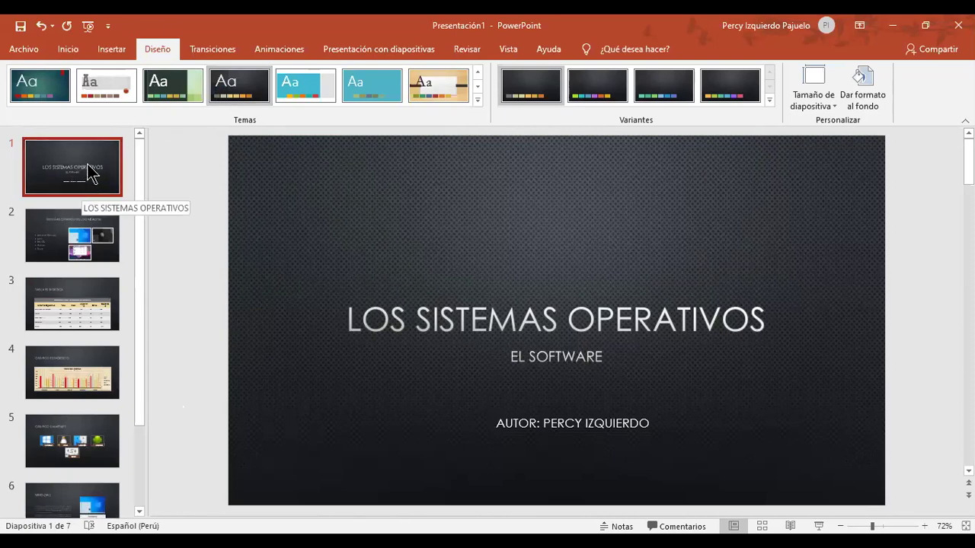
left_click(111, 86)
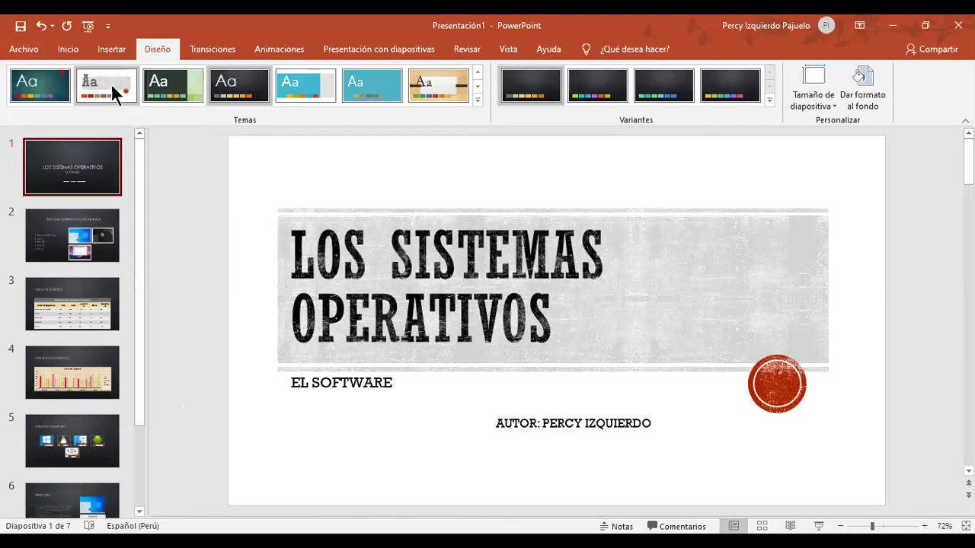
right_click(112, 87)
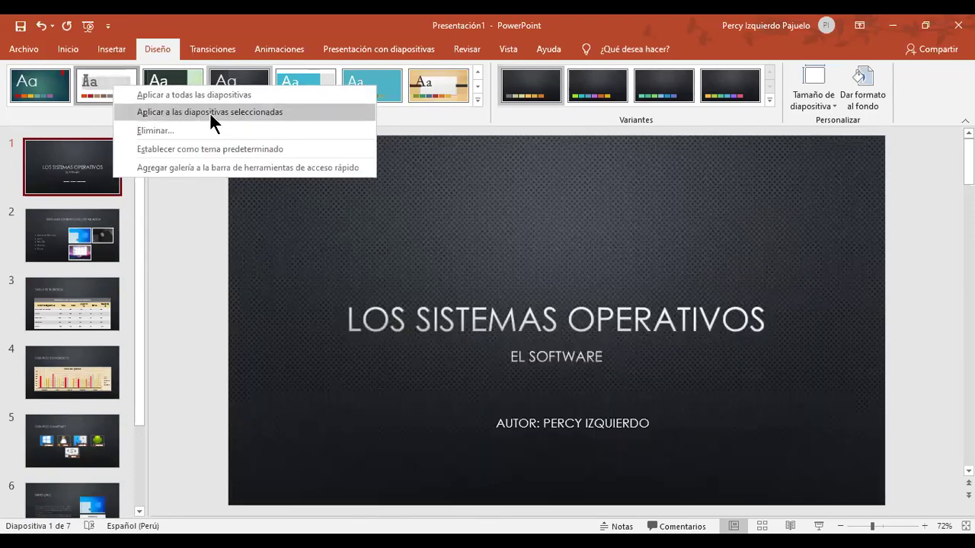
left_click(249, 113)
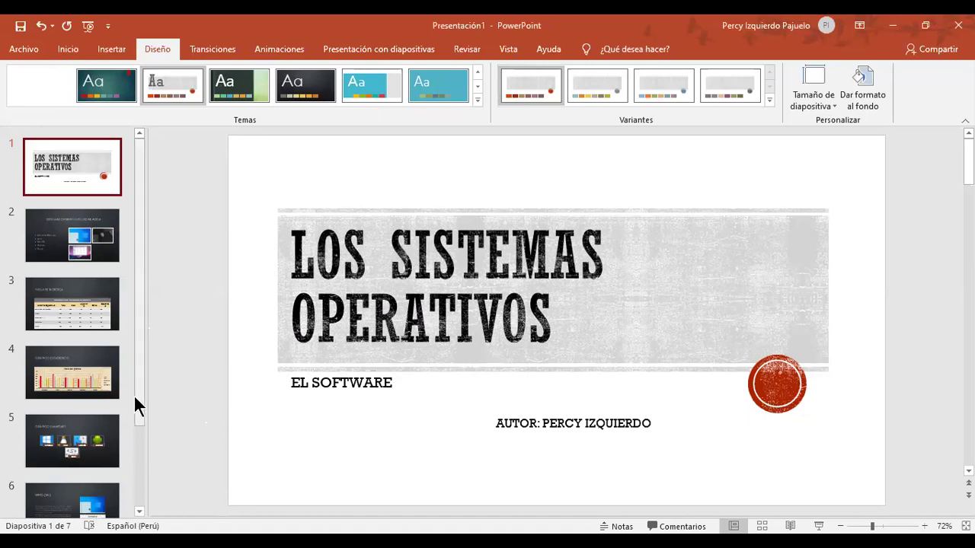
left_click_drag(135, 394, 132, 474)
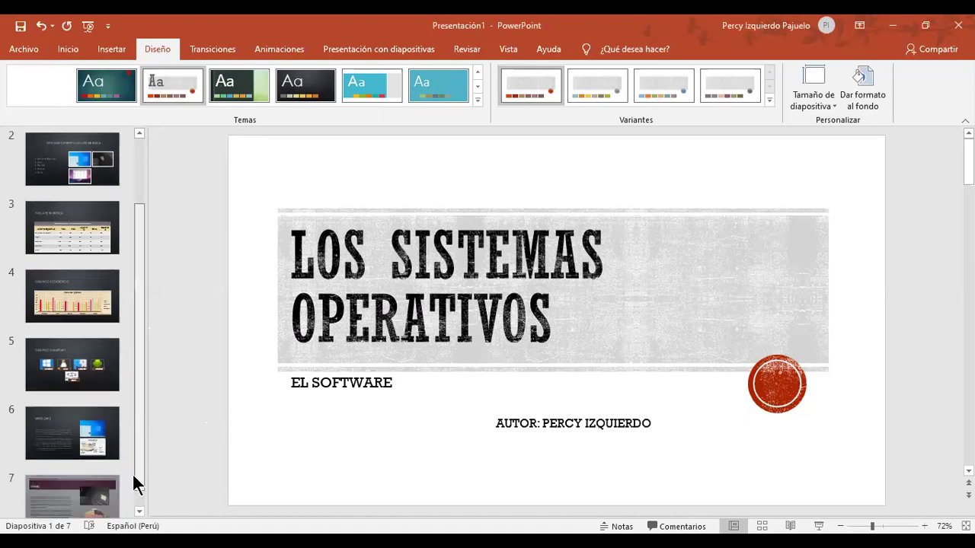
left_click(59, 493)
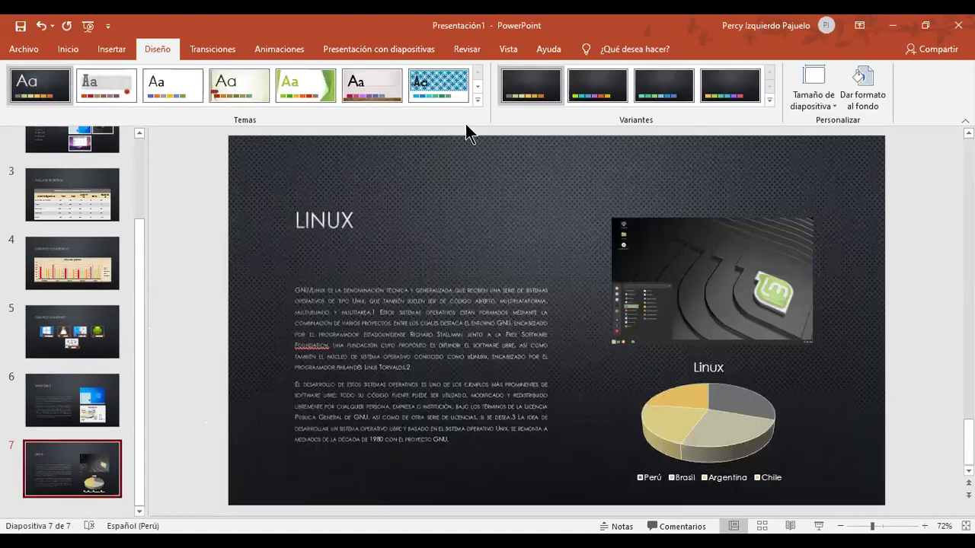
Apply the white theme with the lime-green border to the Linux slide only
left_click(478, 101)
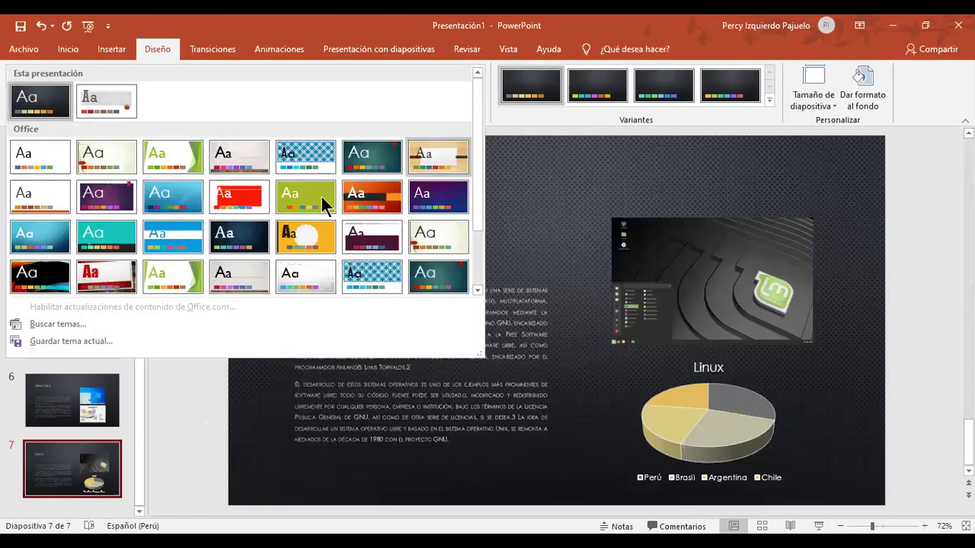
right_click(313, 196)
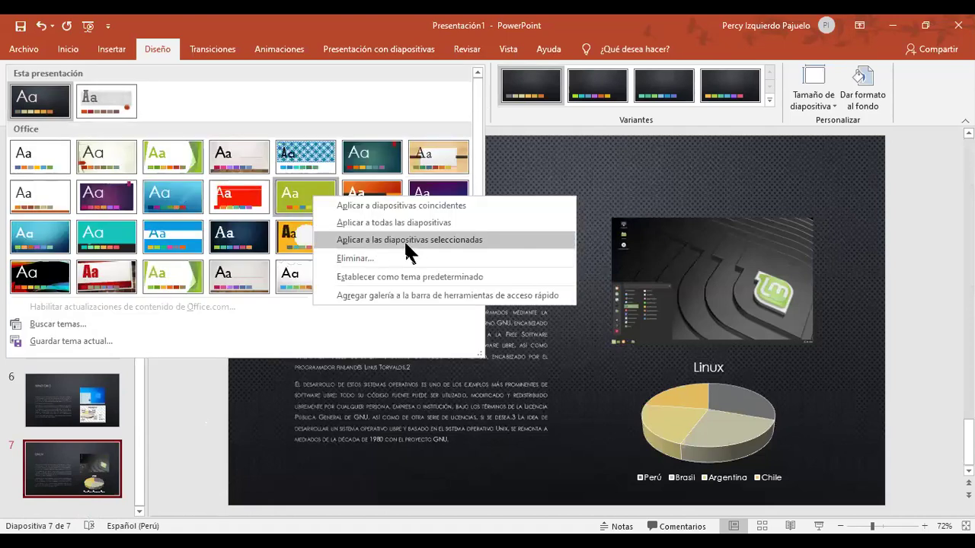
left_click(475, 242)
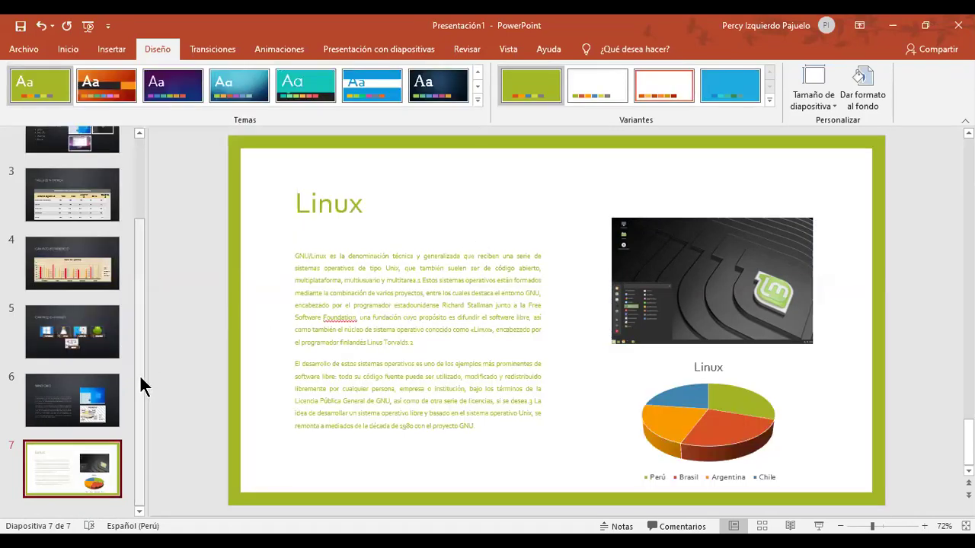
scroll(141, 350, "up", 3)
scroll(165, 380, "down", 2)
scroll(163, 402, "down", 1)
scroll(156, 321, "up", 1)
scroll(159, 267, "up", 2)
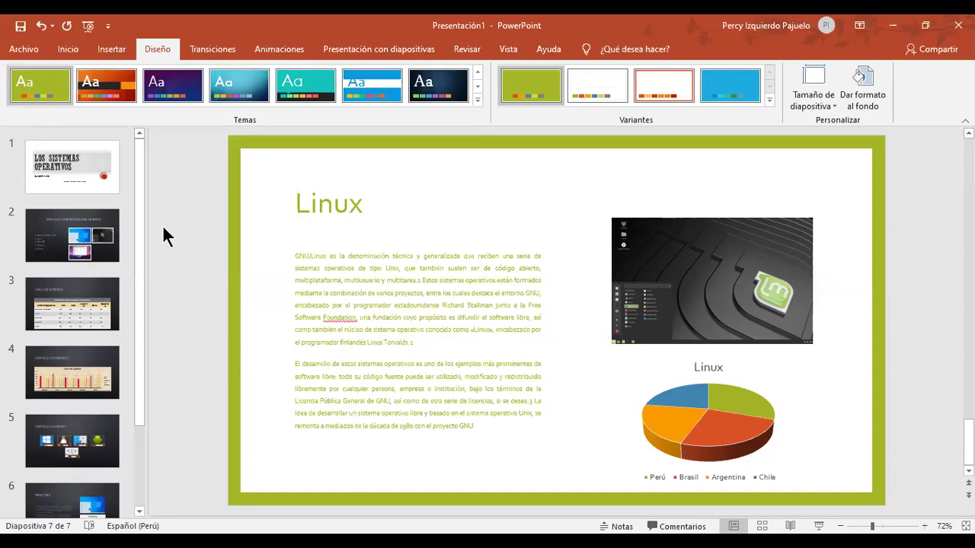
Apply the wavy-edged theme to the selected Linux slide only
left_click(477, 101)
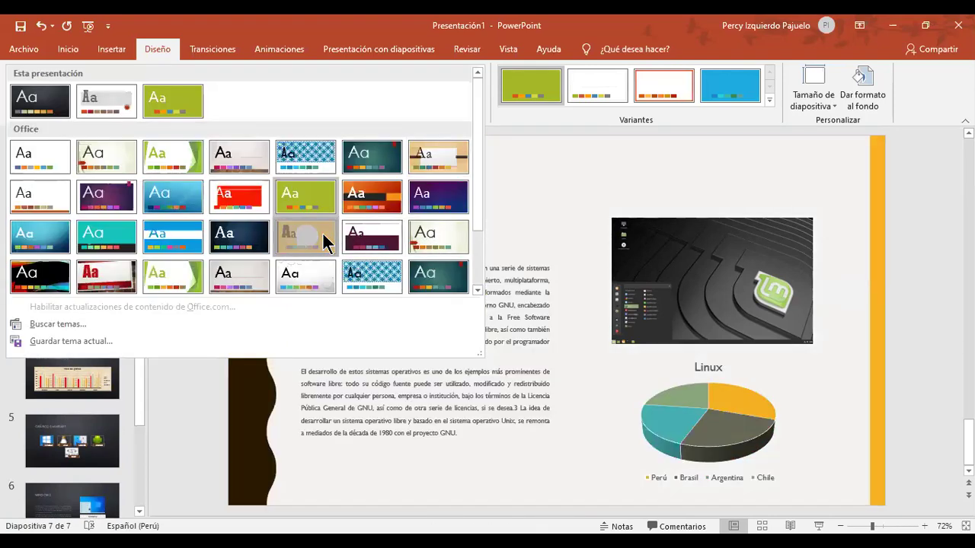
left_click(323, 234)
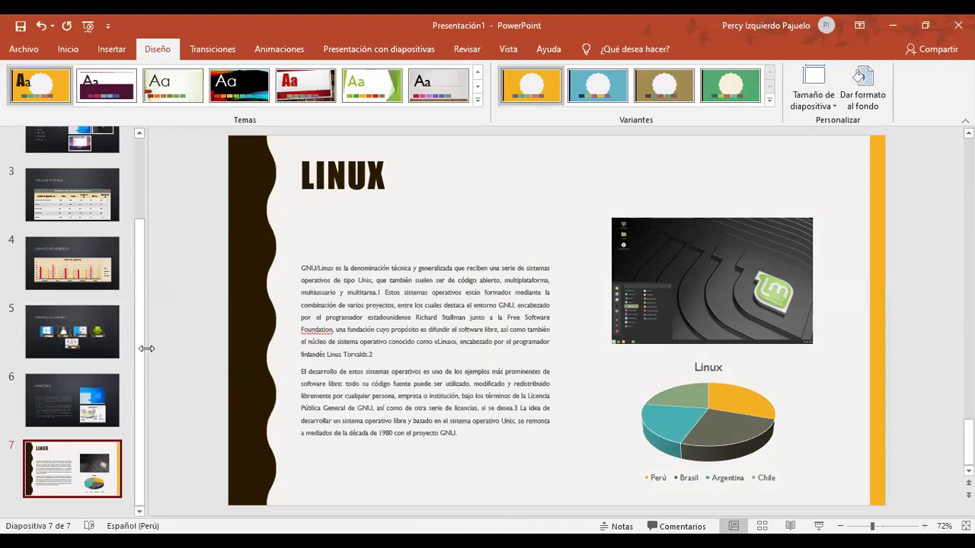
scroll(139, 289, "up", 3)
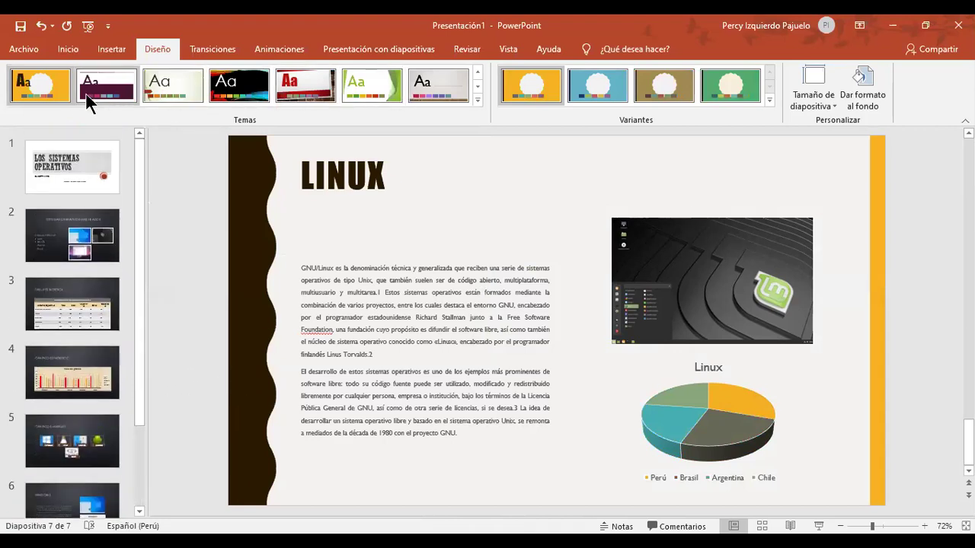
right_click(61, 88)
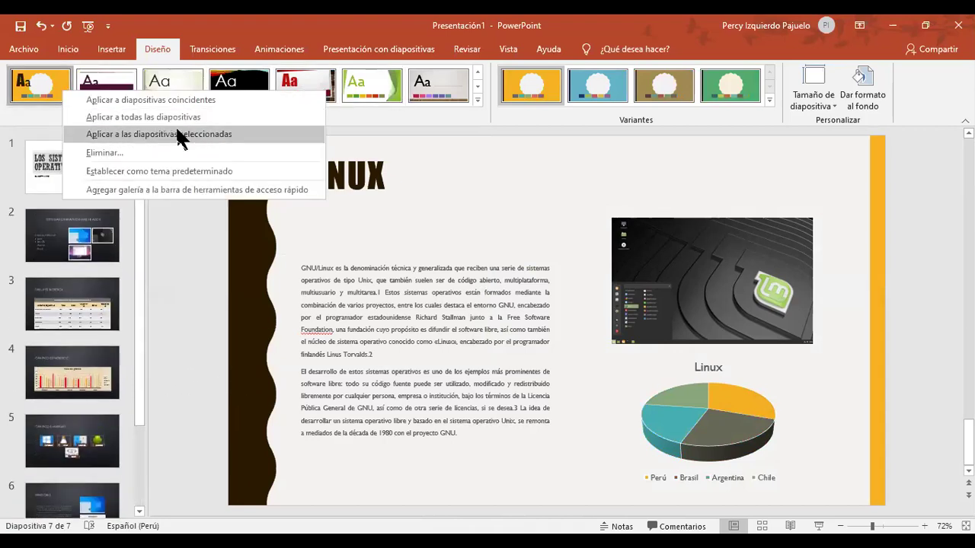
left_click(564, 119)
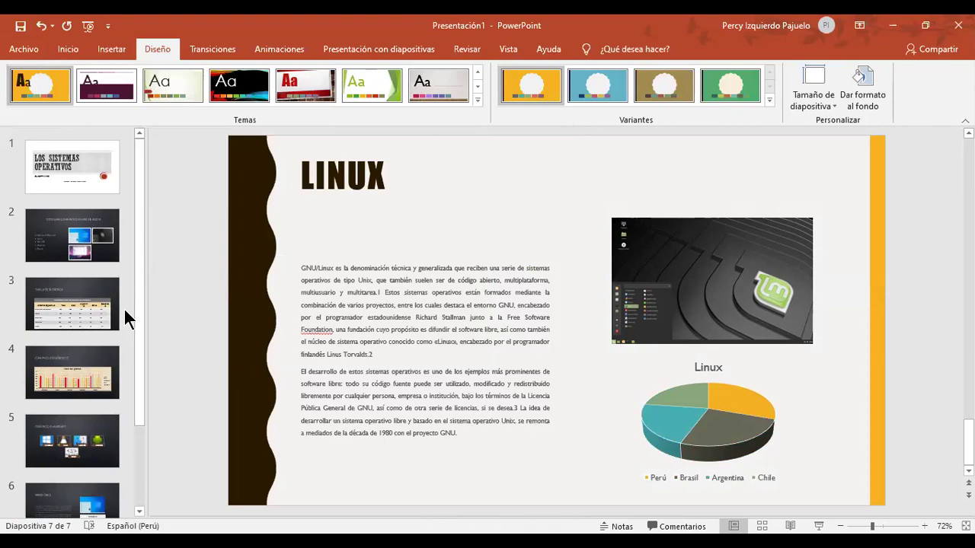
left_click_drag(140, 323, 139, 191)
Switch the Linux slide to the theme's blue colour variant
left_click(769, 99)
left_click(573, 86)
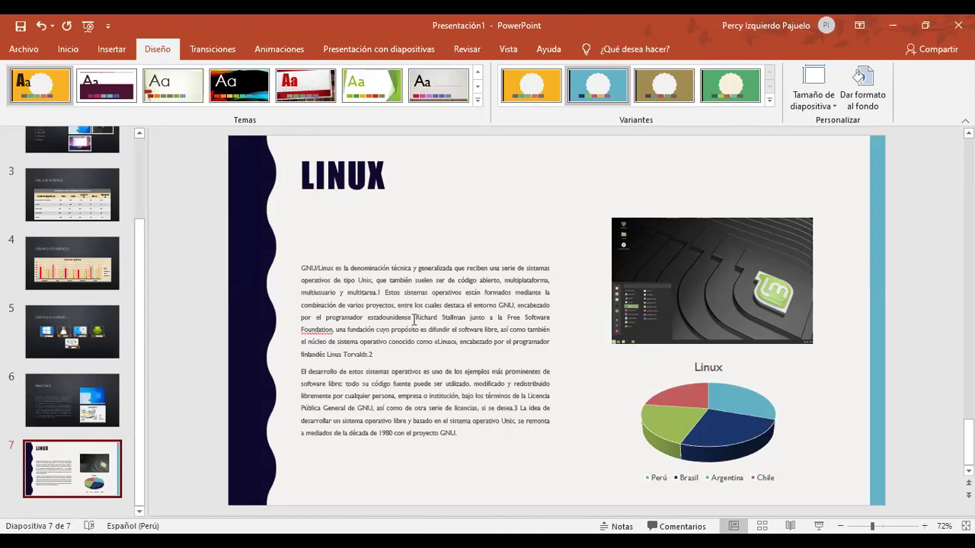
left_click_drag(138, 278, 127, 140)
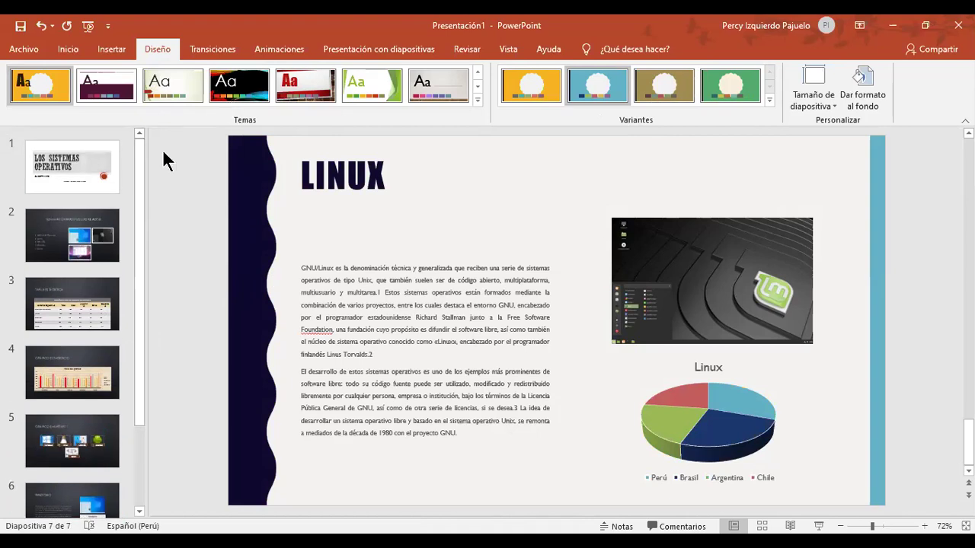
Step through slides 2 to 5 to reach slide 6, the Windows slide
left_click(72, 236)
left_click(71, 317)
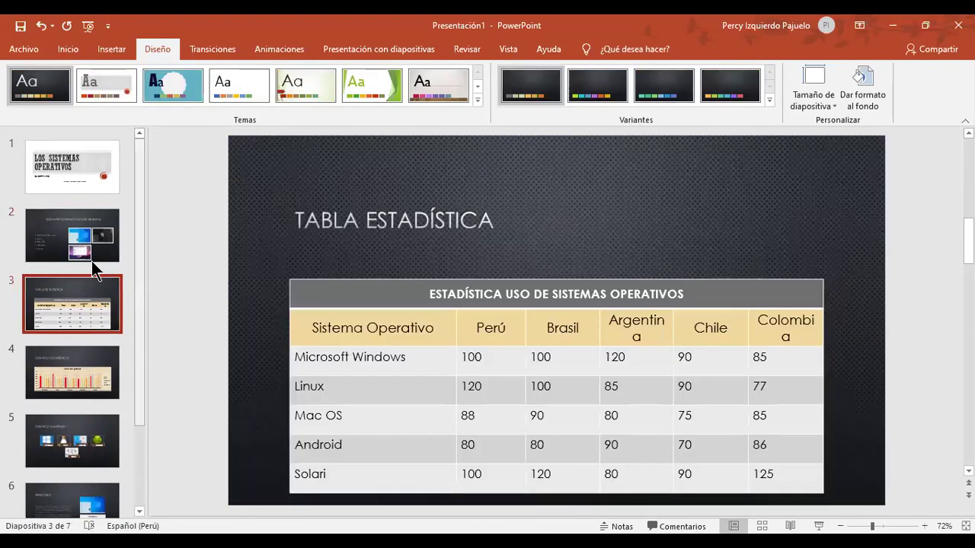
left_click(97, 356)
left_click(107, 455)
scroll(126, 450, "down", 2)
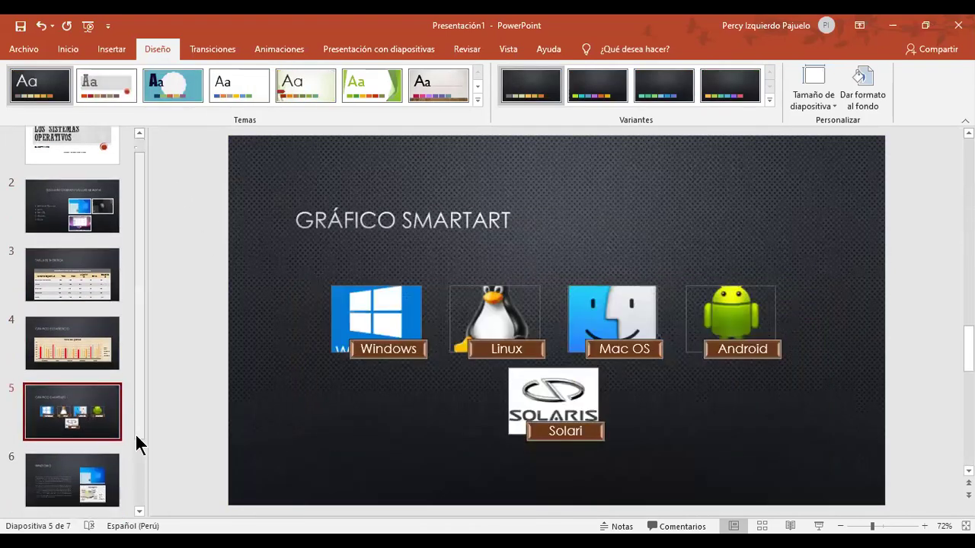
left_click(116, 419)
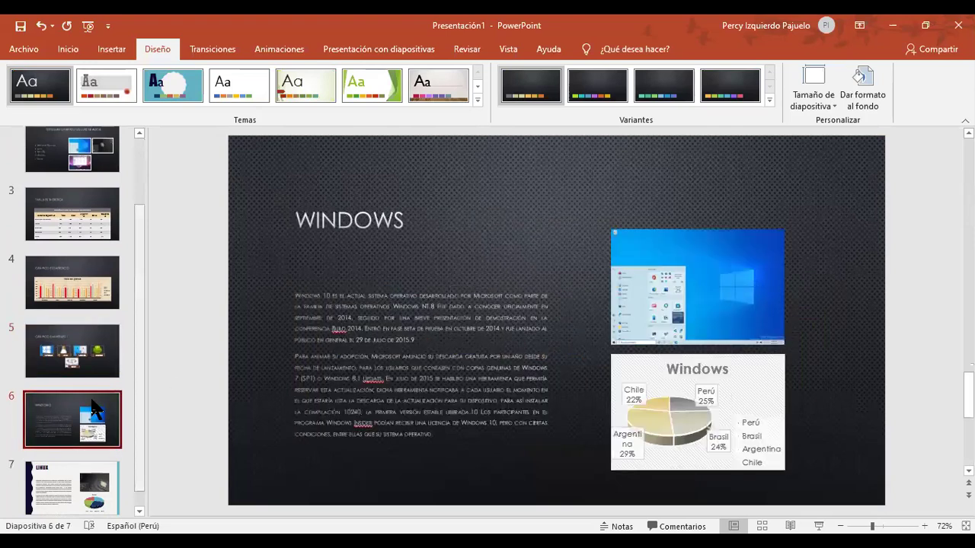
Give the Windows screenshot the tilted white-frame perspective picture style
left_click(693, 259)
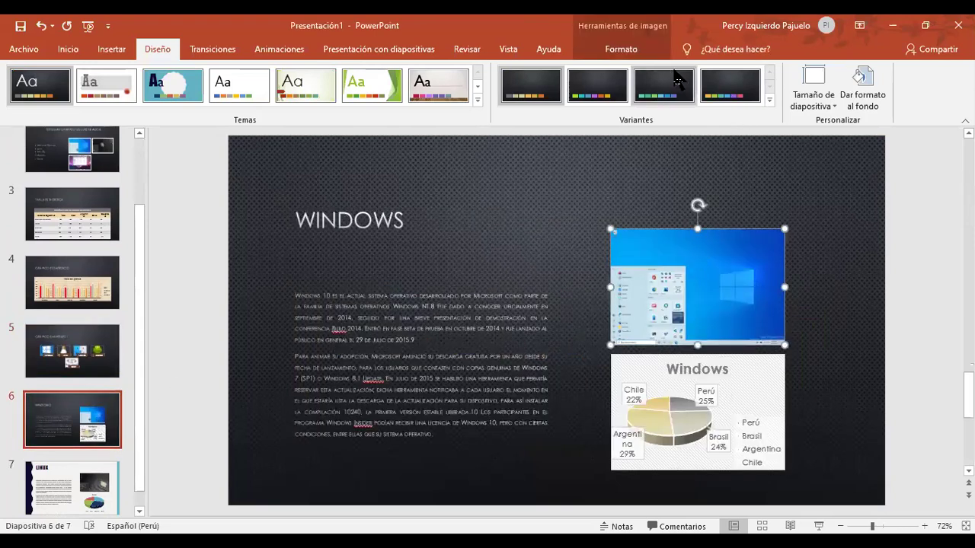
left_click(620, 51)
left_click(507, 100)
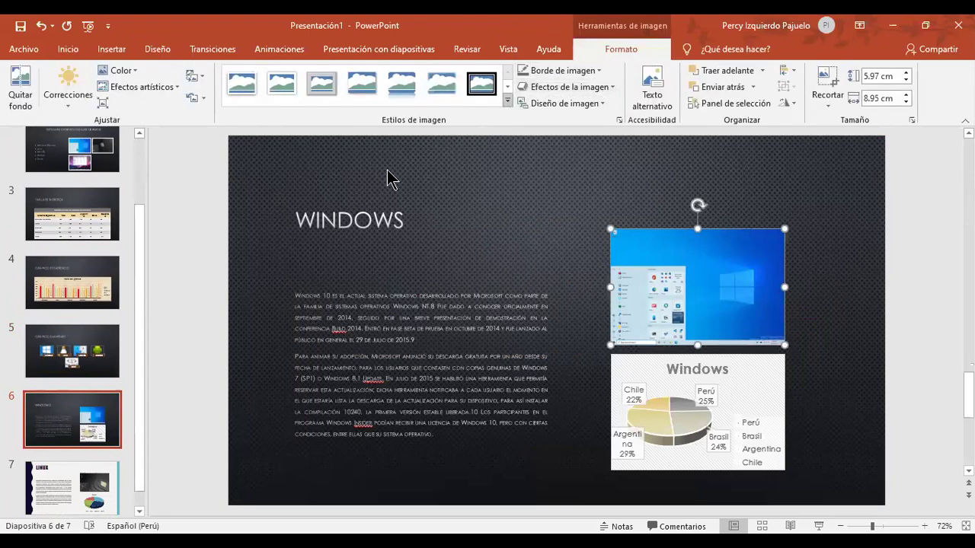
left_click(323, 205)
Select the Windows pie chart and its chart area, then reselect the screenshot
left_click(659, 415)
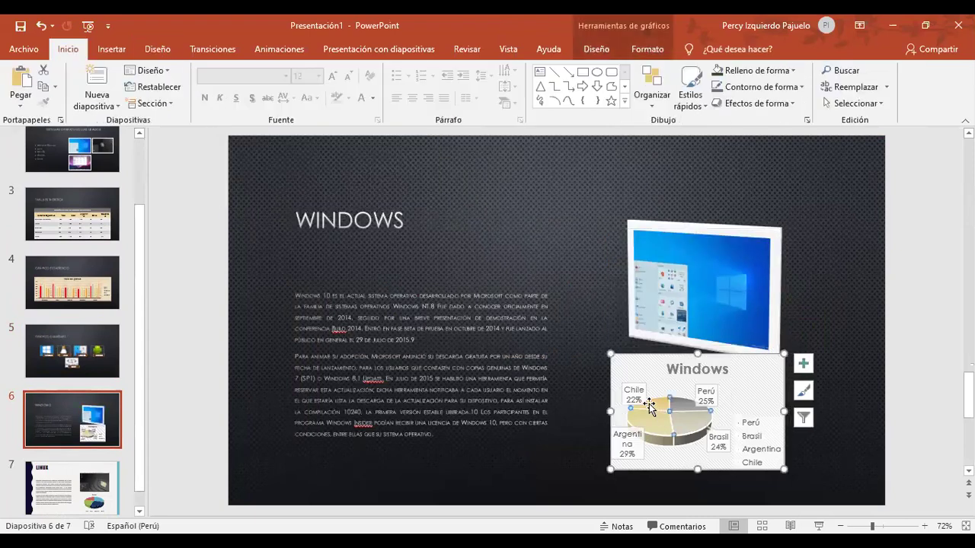
left_click(633, 55)
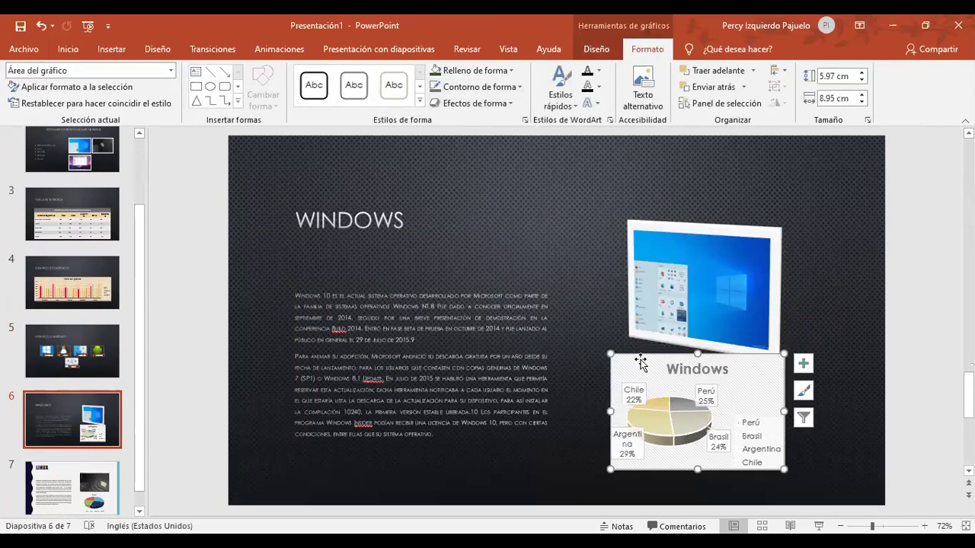
left_click(579, 289)
left_click(656, 274)
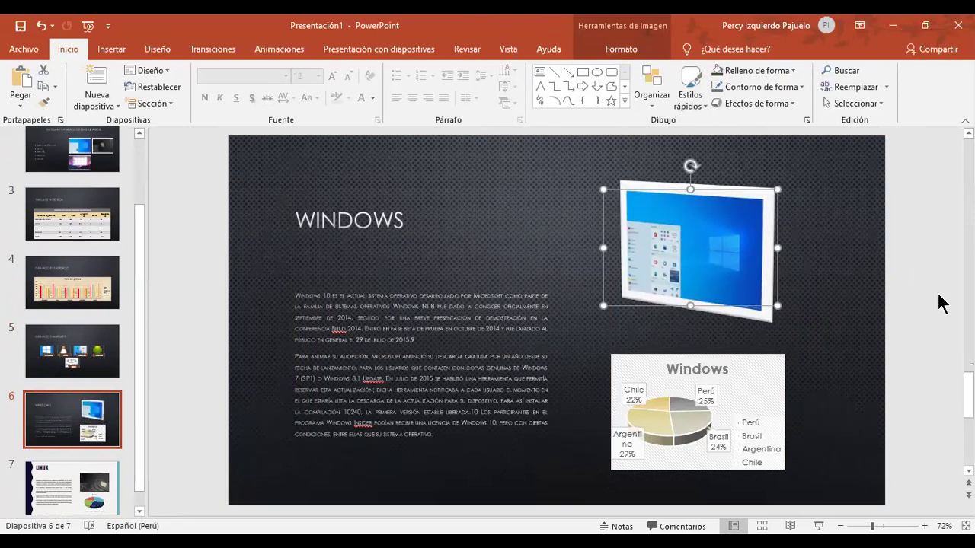
Return to the title slide and show the Presentación con diapositivas options
key("Page_Up")
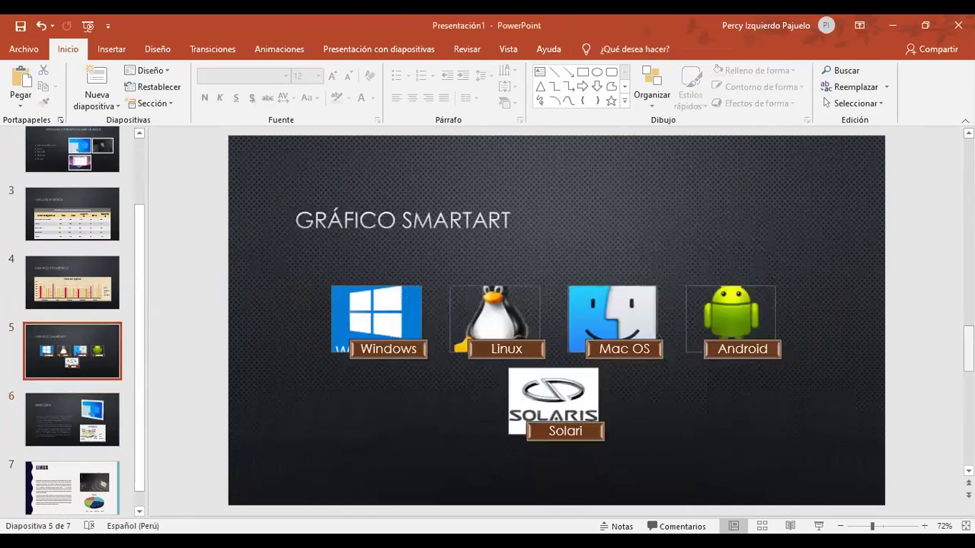
left_click_drag(968, 348, 944, 210)
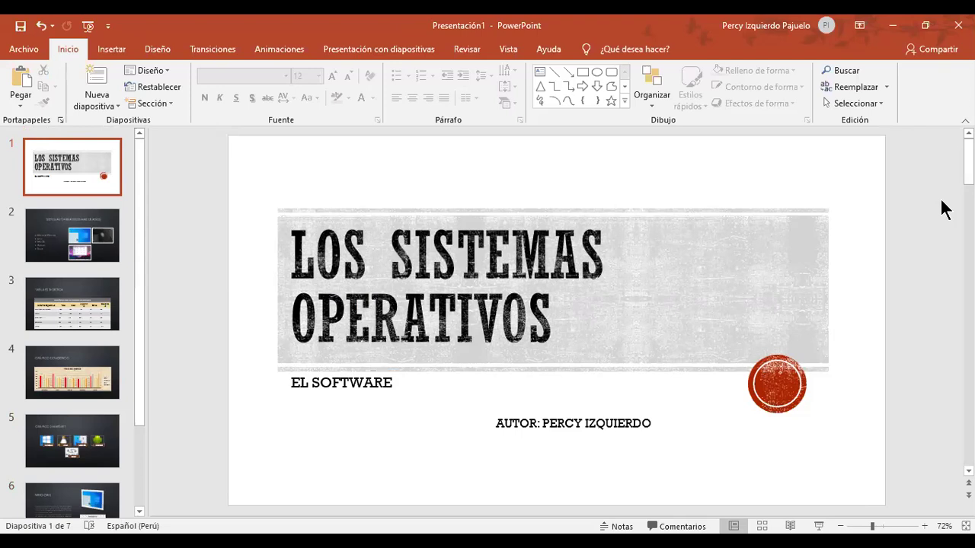
left_click(376, 53)
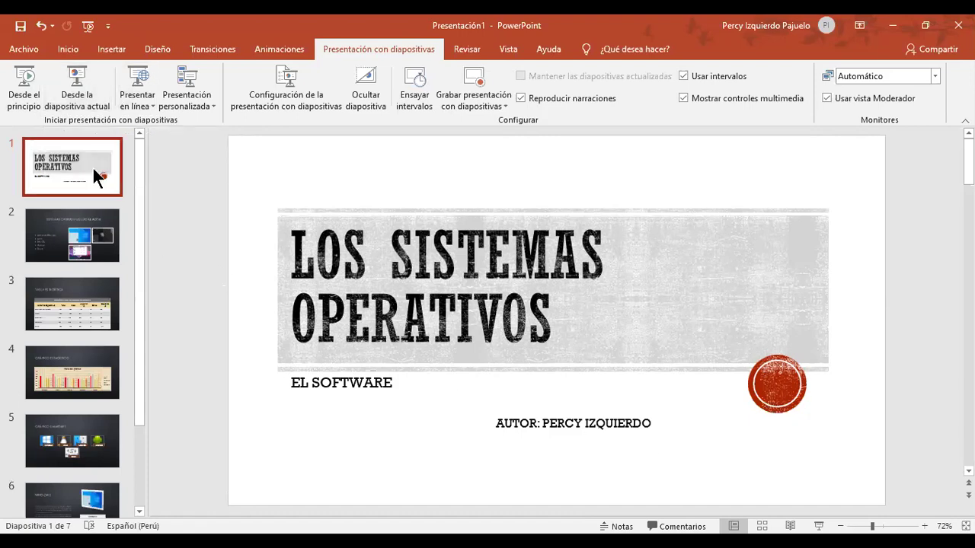
Start the slide show Desde el principio, exit it, then start it again
left_click(22, 83)
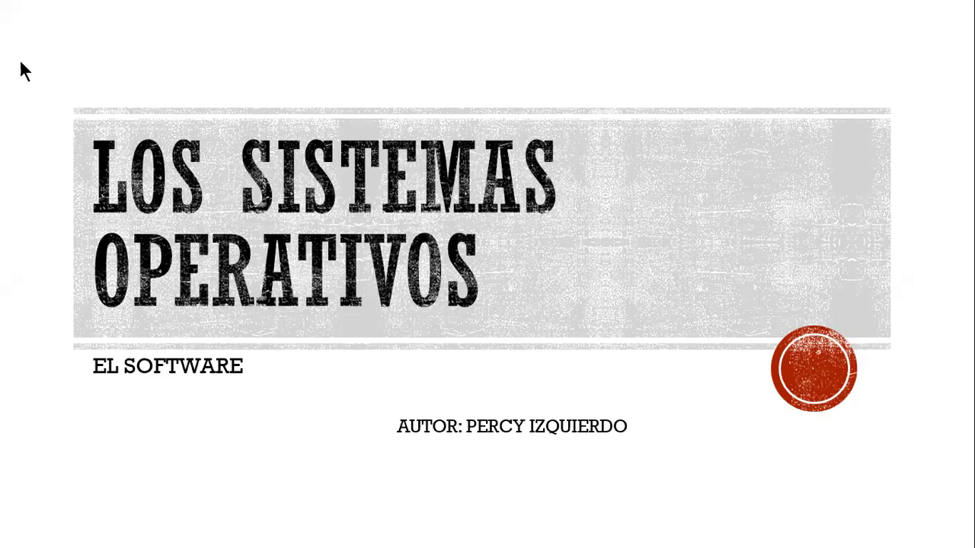
key("Escape")
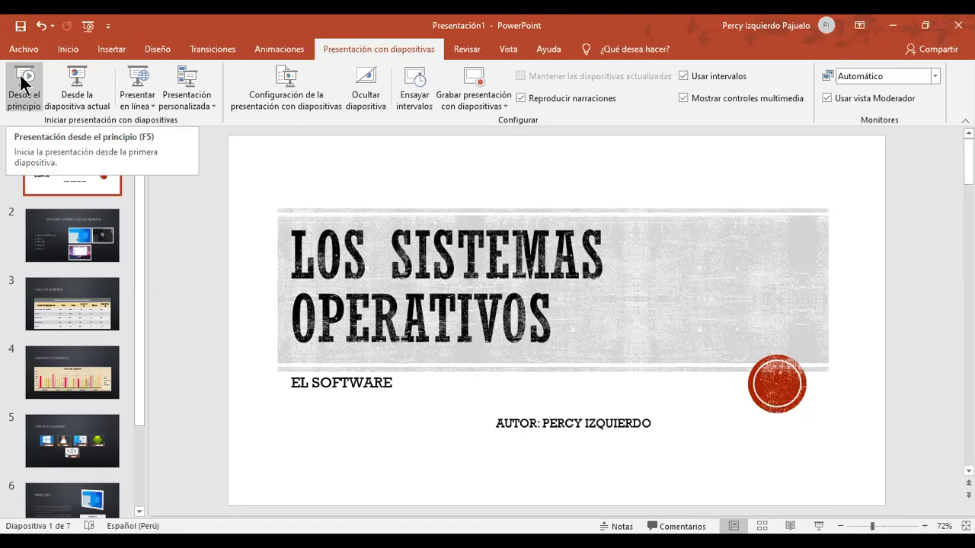
left_click(21, 84)
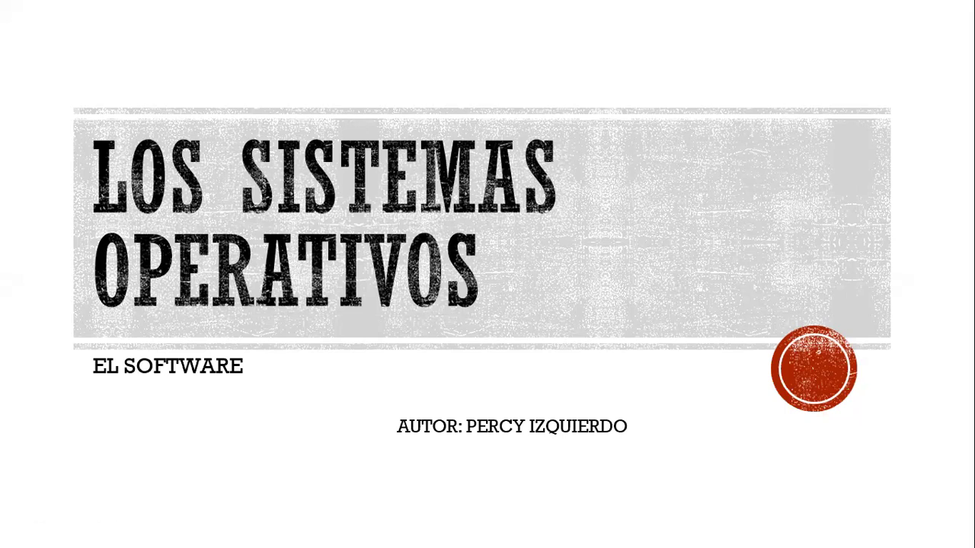
Advance through all seven slides to the end screen and exit the show
key("Right")
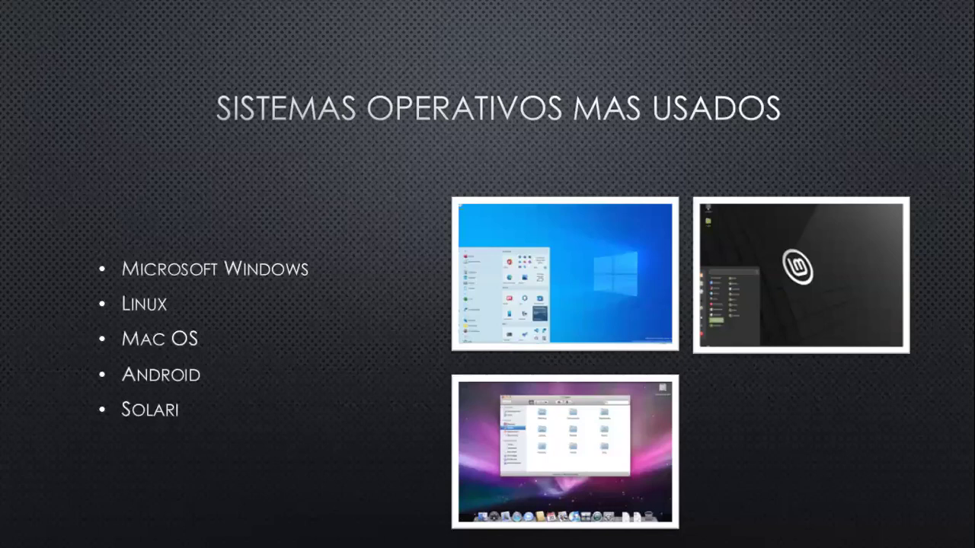
key("Right")
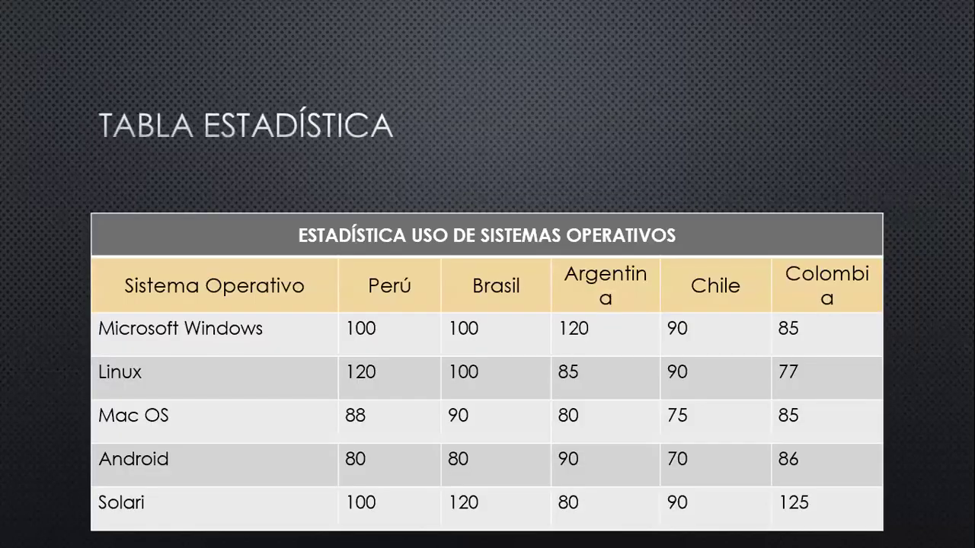
key("Right")
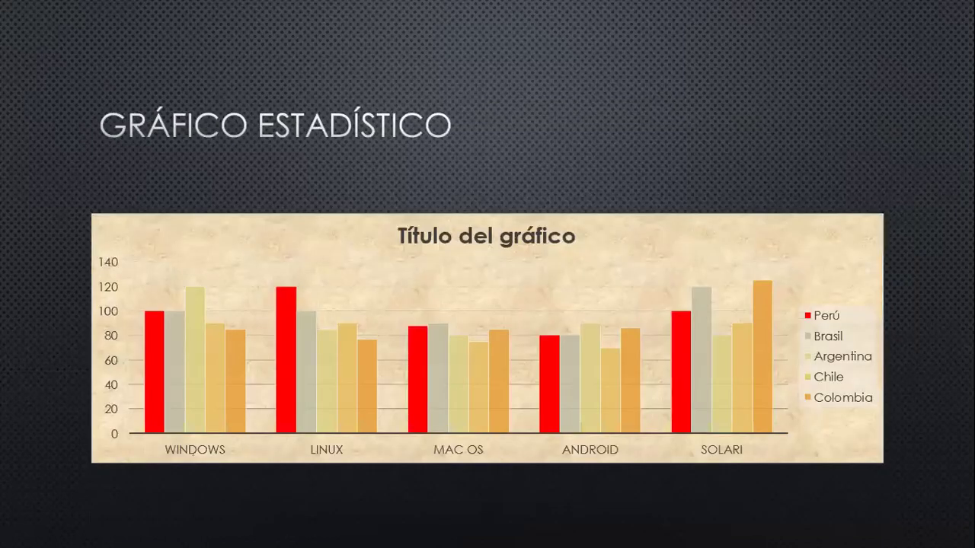
key("Right")
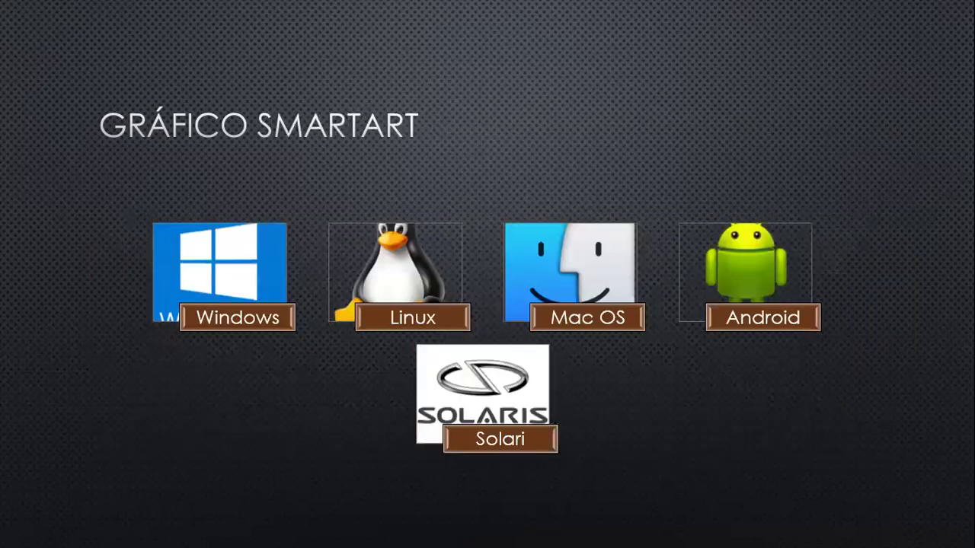
key("Right")
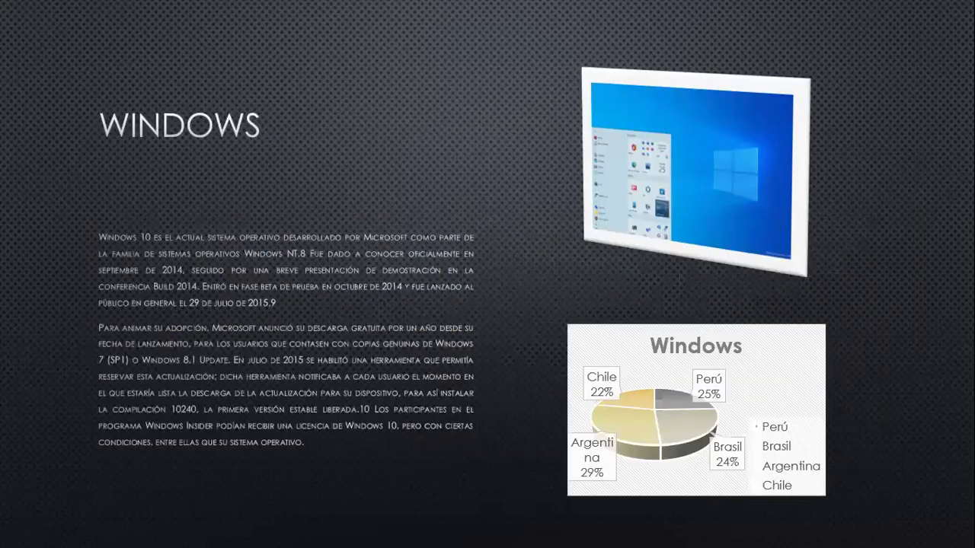
key("Right")
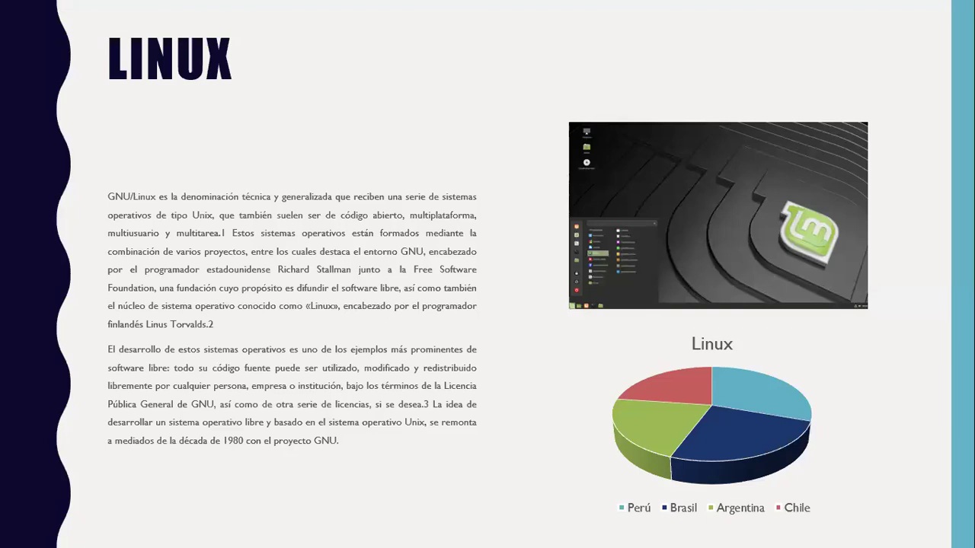
key("Right")
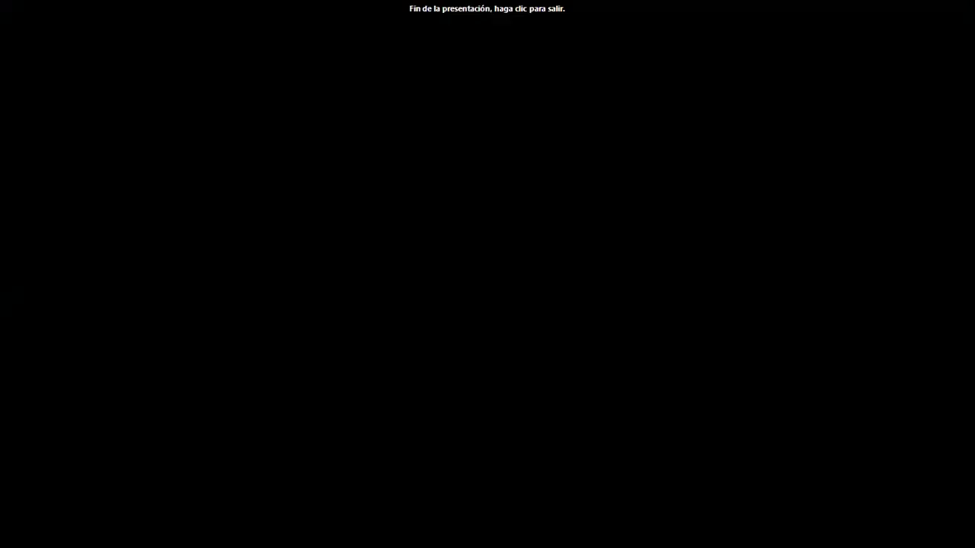
key("Right")
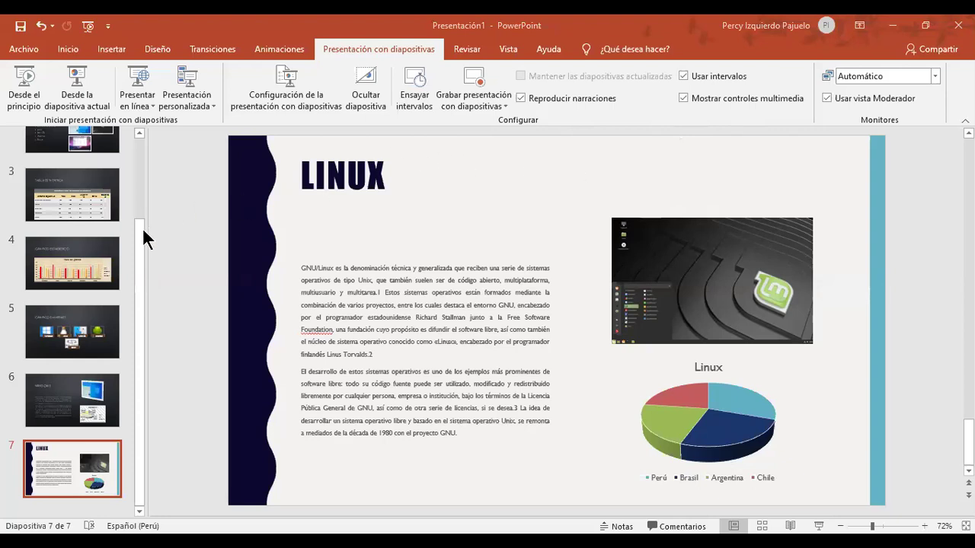
left_click_drag(142, 228, 142, 128)
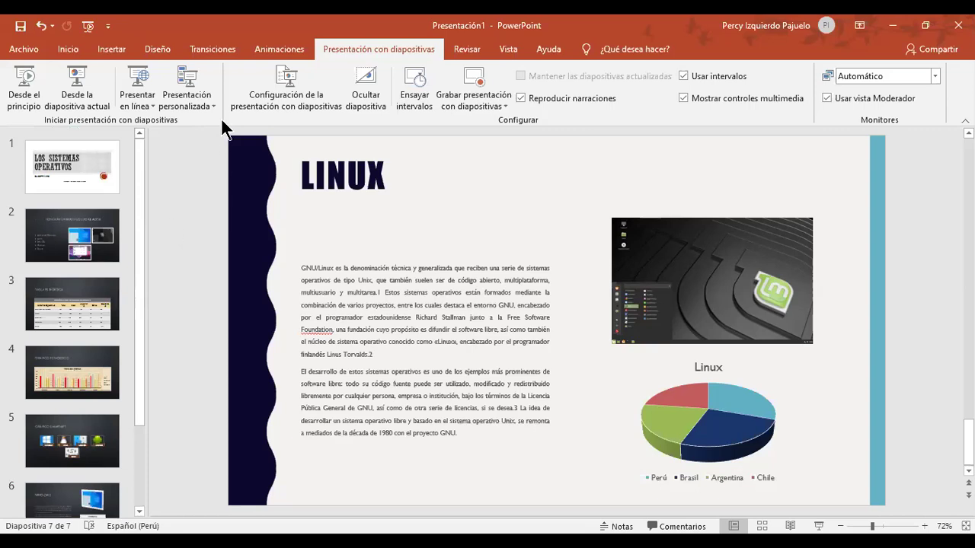
Apply the Cubo transition to the title slide and preview it several times
left_click(206, 49)
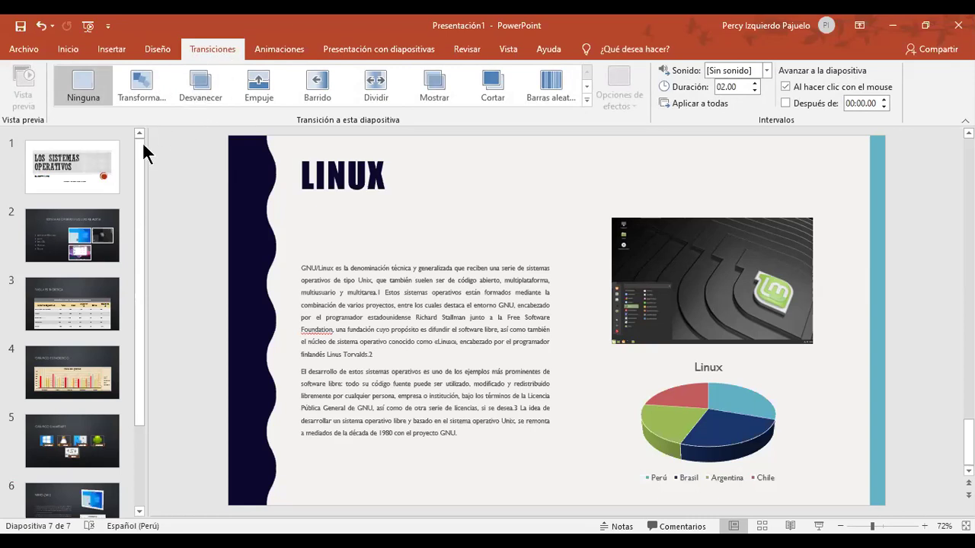
left_click(55, 174)
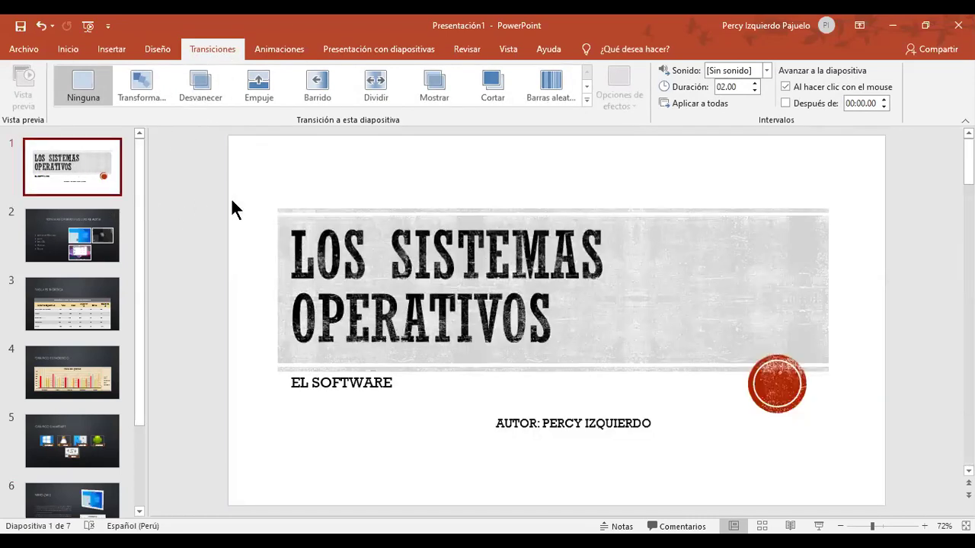
left_click(586, 103)
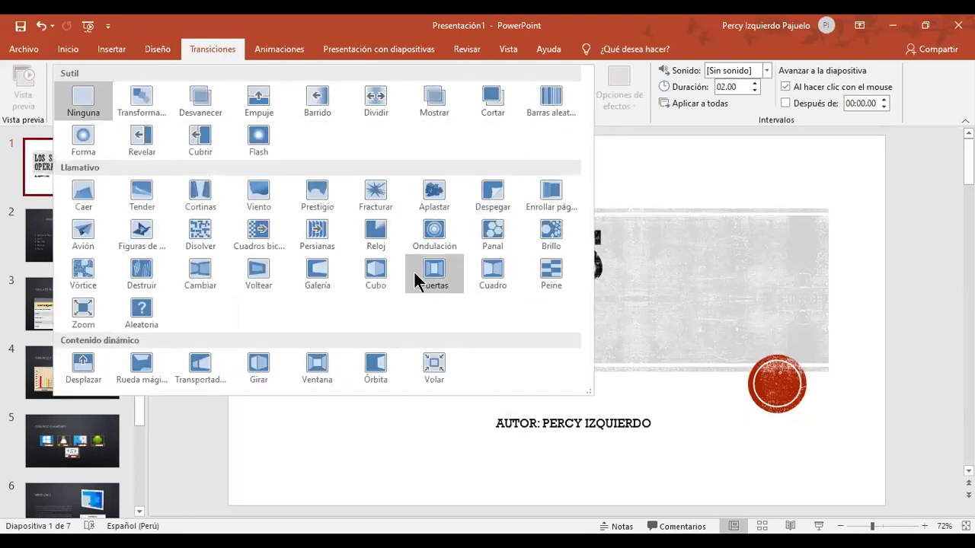
left_click(375, 278)
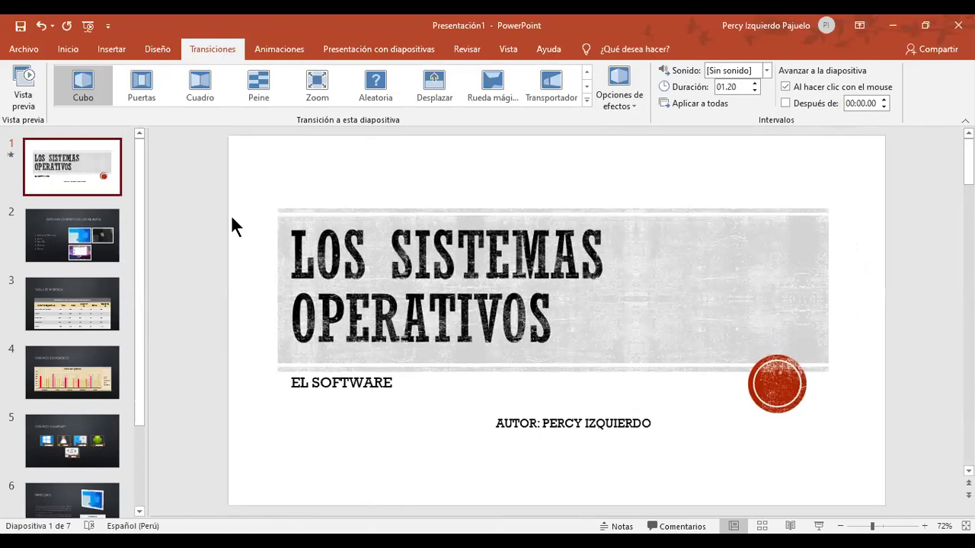
left_click(24, 85)
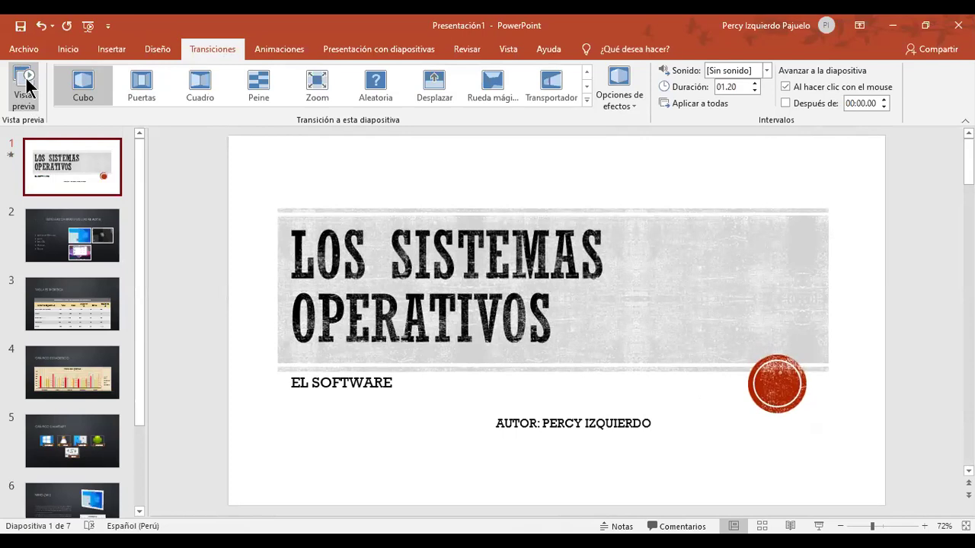
left_click(23, 86)
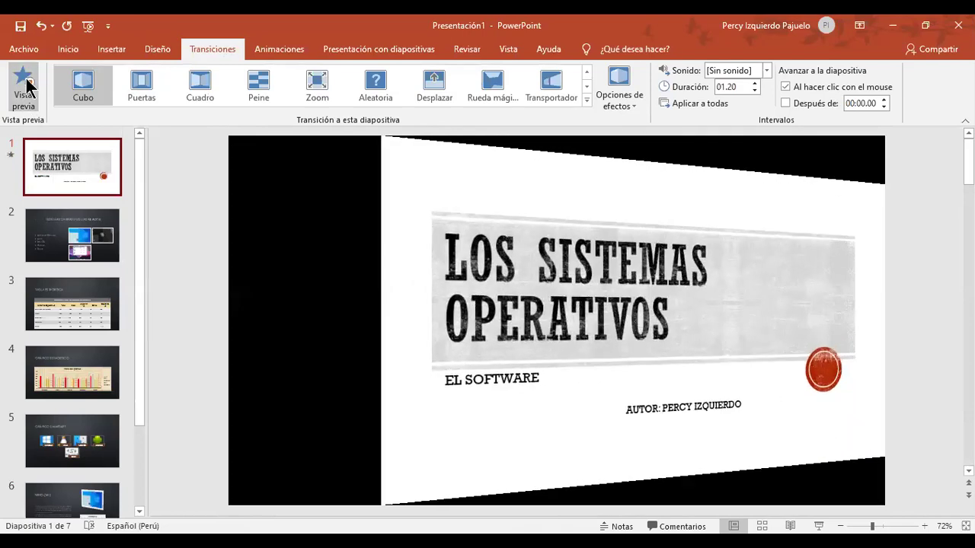
left_click(25, 84)
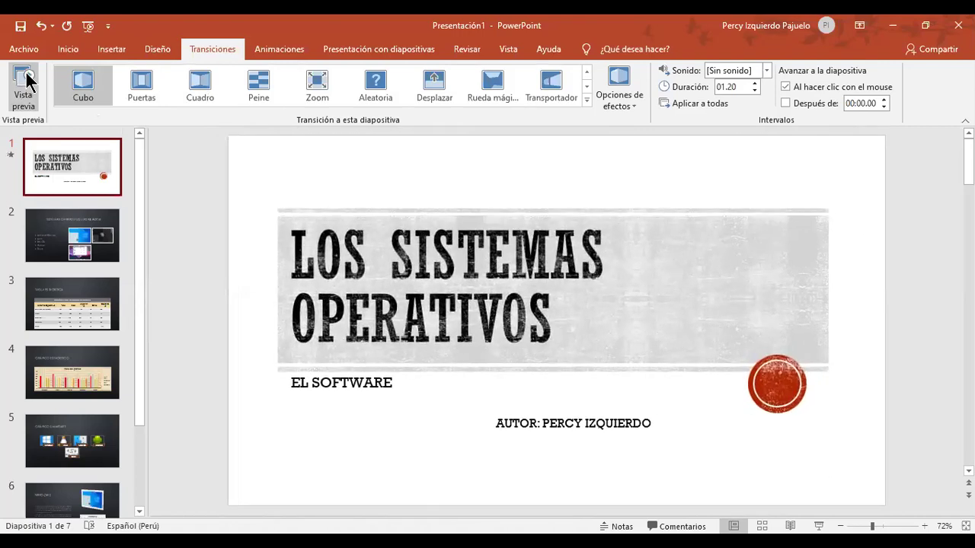
Try the below and left cube directions, settling on Desde la derecha
left_click(631, 107)
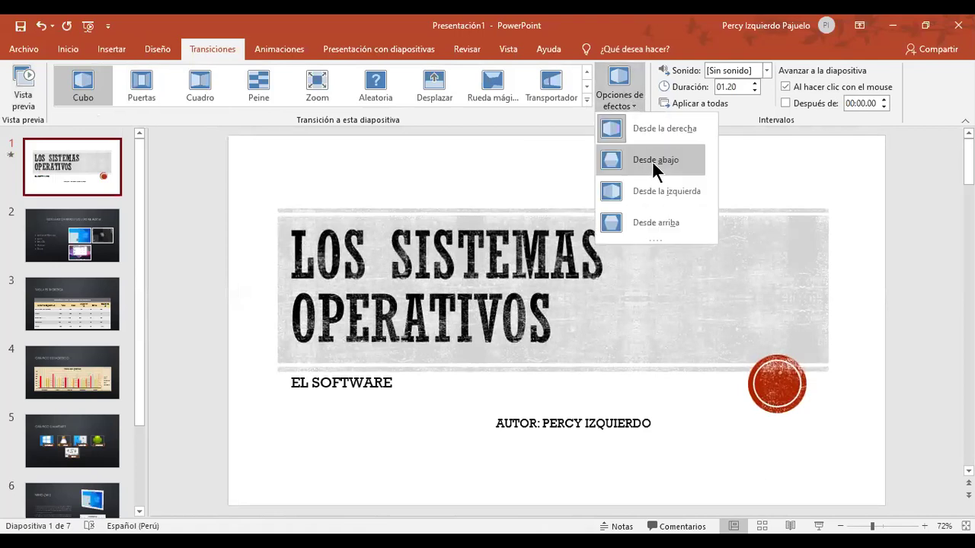
left_click(652, 161)
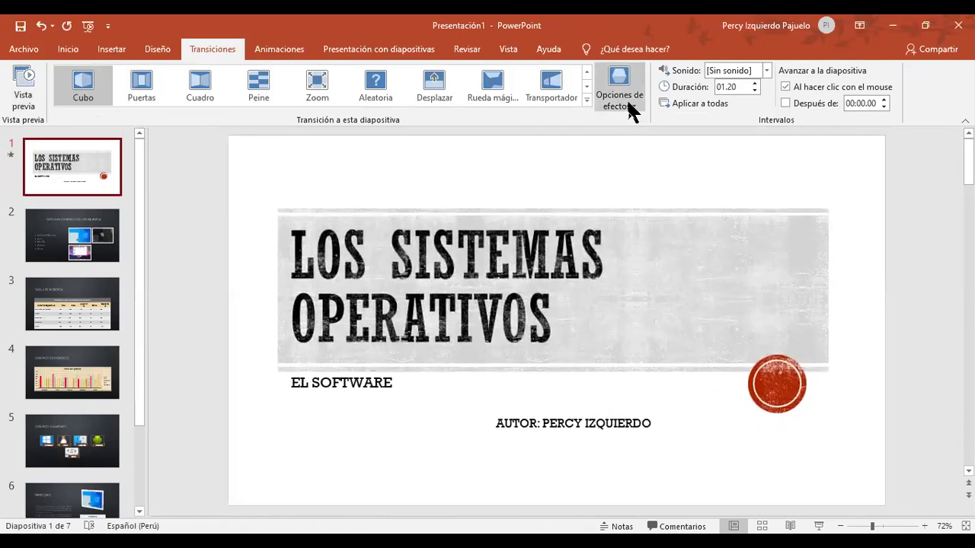
key("Return")
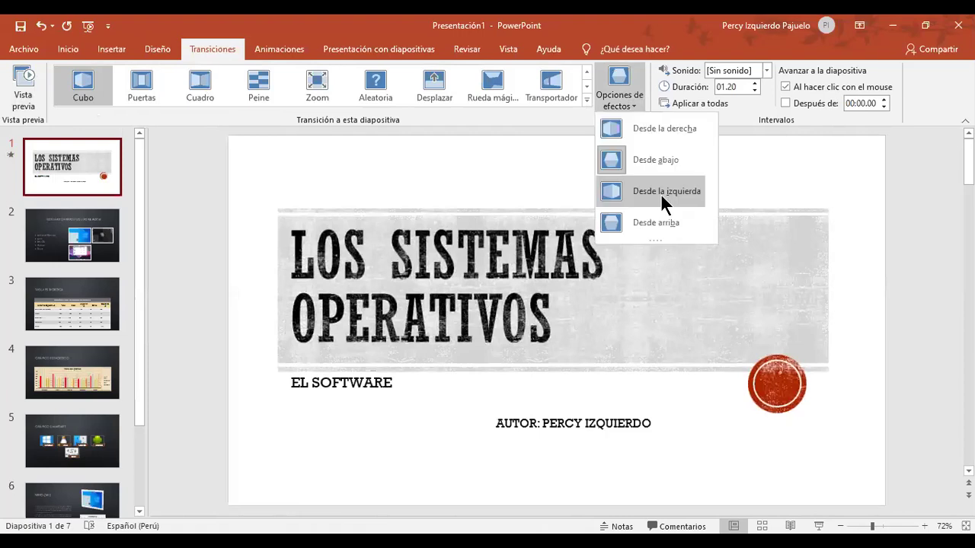
left_click(660, 194)
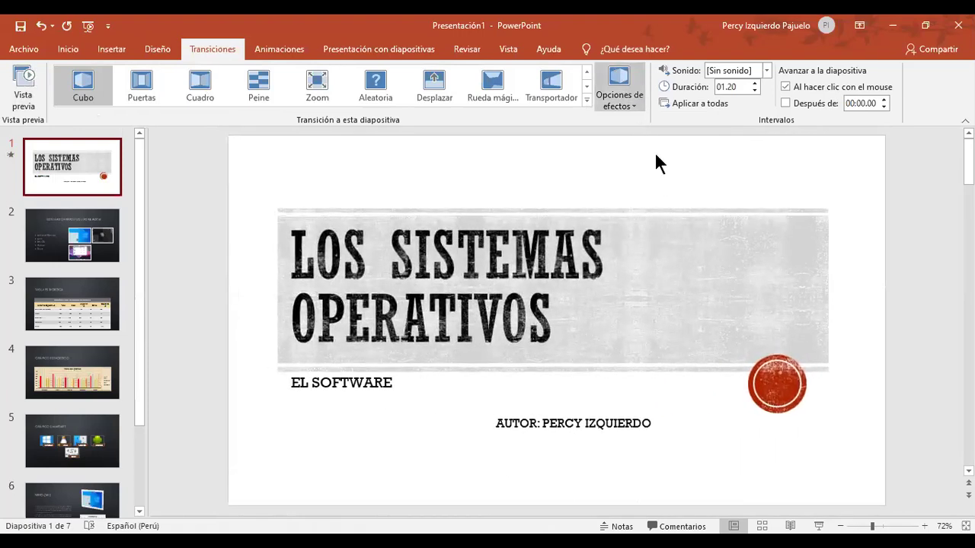
key("Return")
left_click(664, 131)
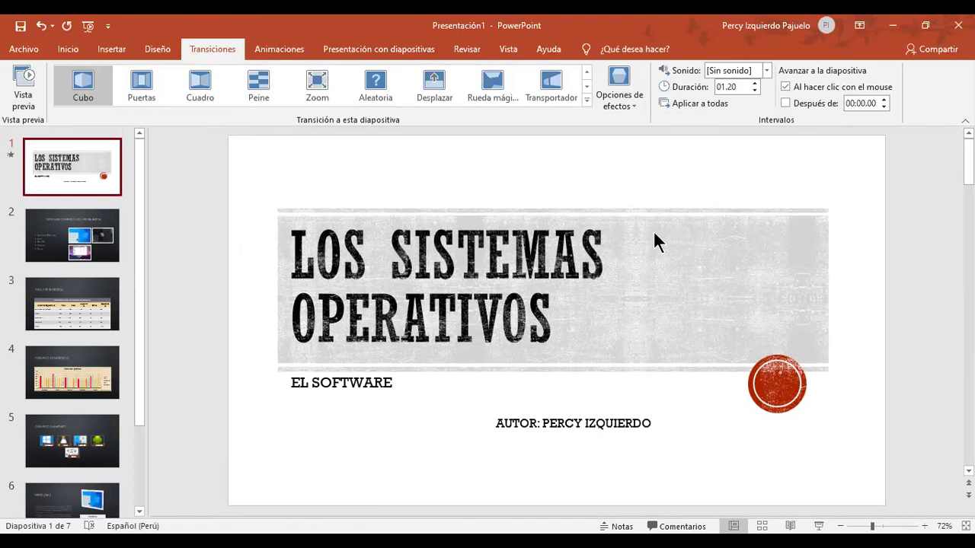
Give slide 2 the Voltear transition and slide 3 (Tabla Estadística) Puertas
left_click(67, 241)
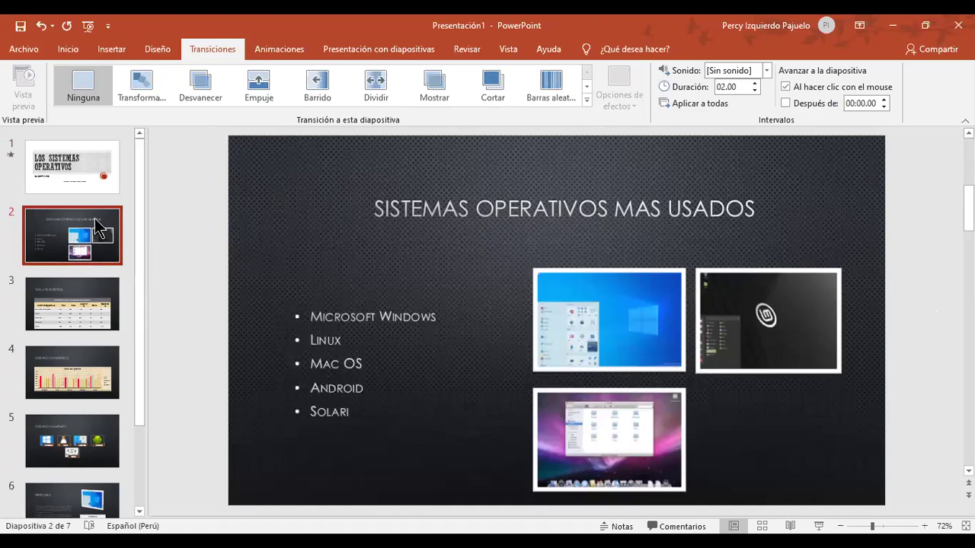
left_click(585, 101)
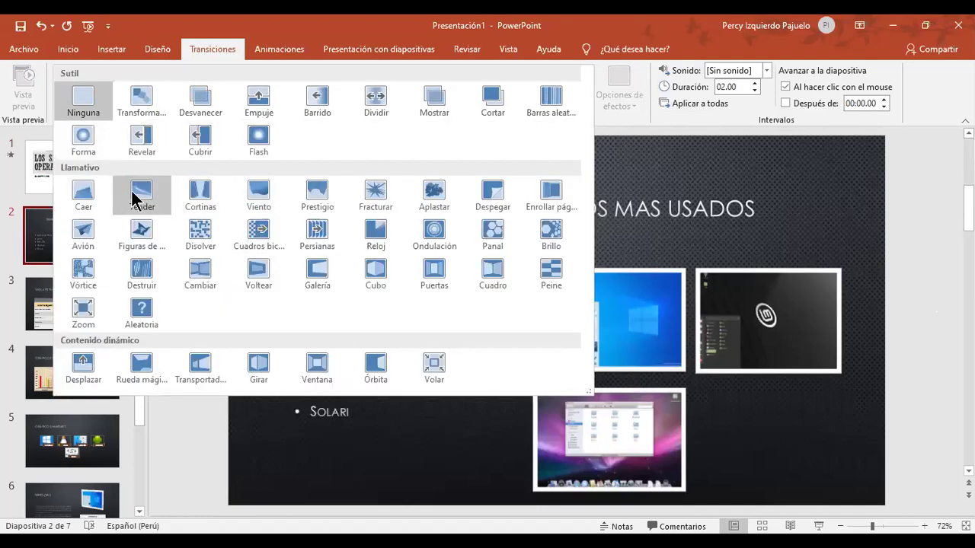
left_click(257, 274)
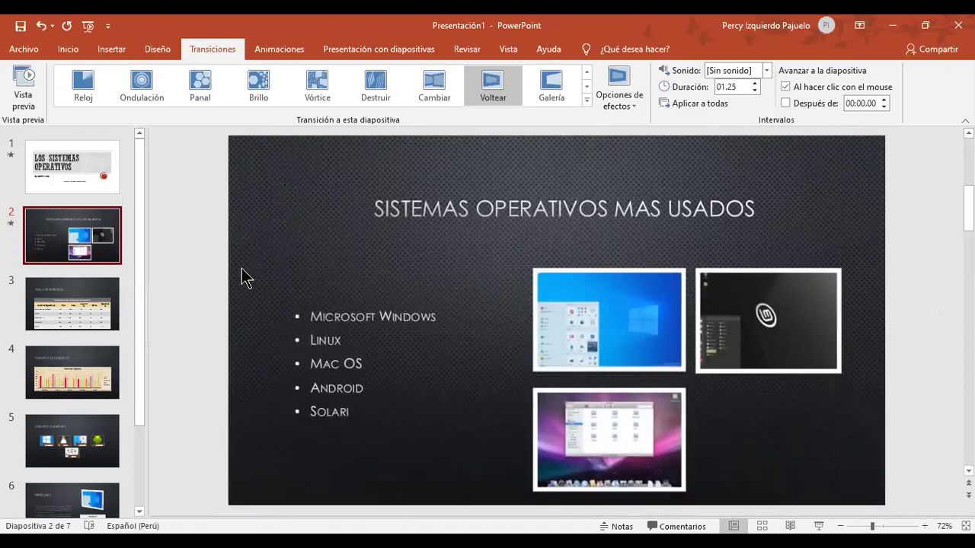
left_click(93, 298)
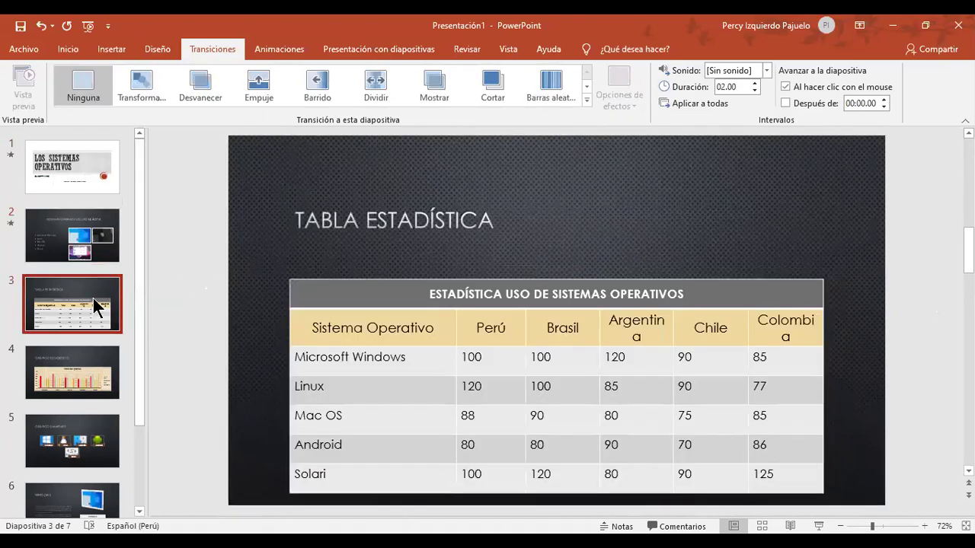
left_click(583, 100)
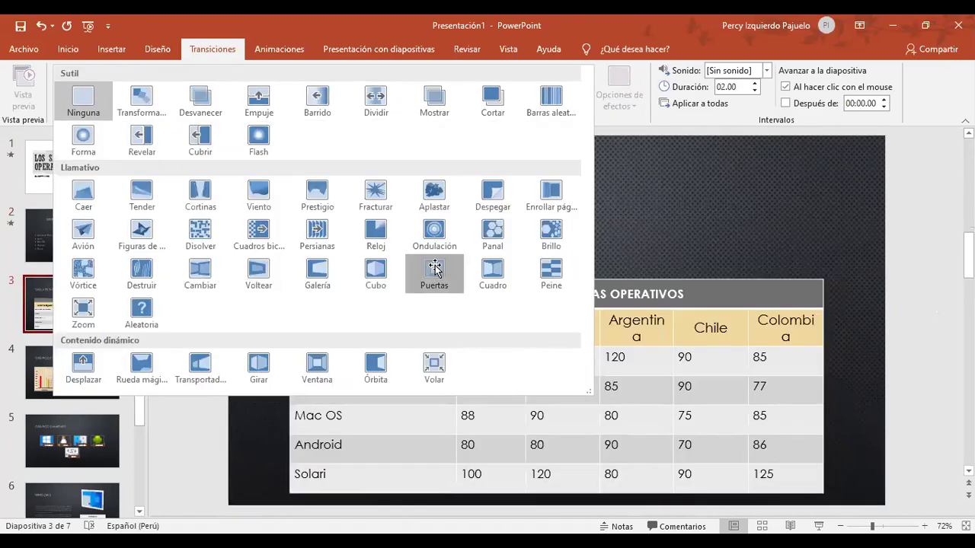
left_click(434, 268)
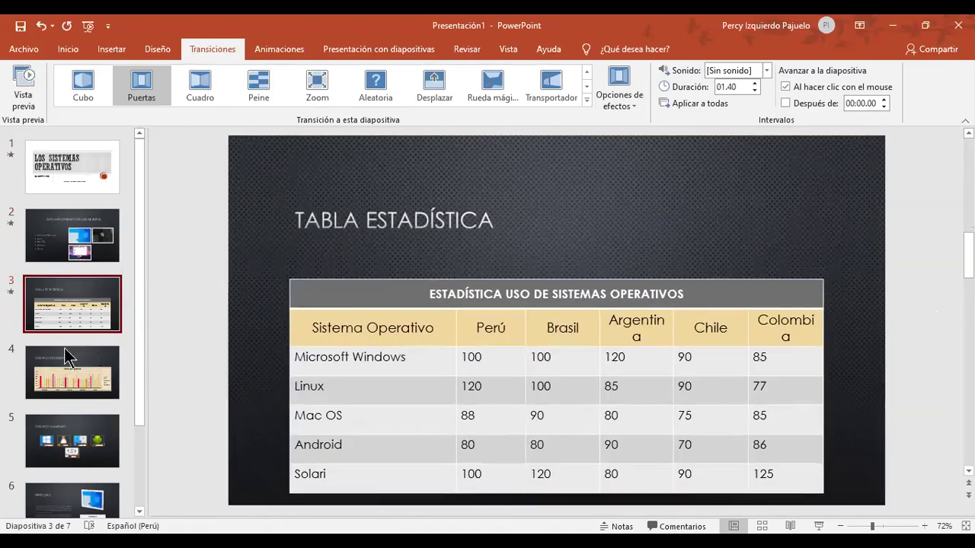
Give slide 4 the Ondulación transition and slide 5 Cambiar, then move to the Windows slide
left_click(64, 349)
left_click(588, 100)
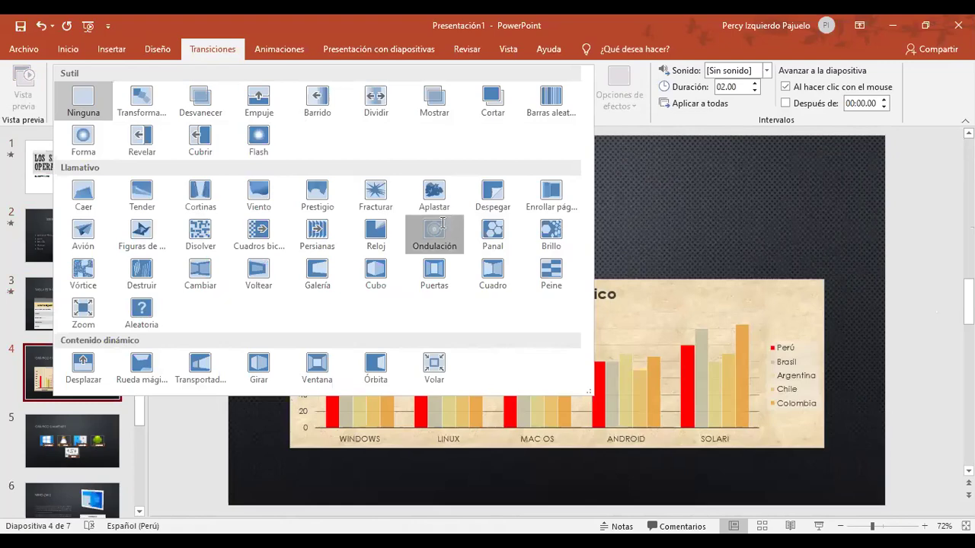
left_click(442, 222)
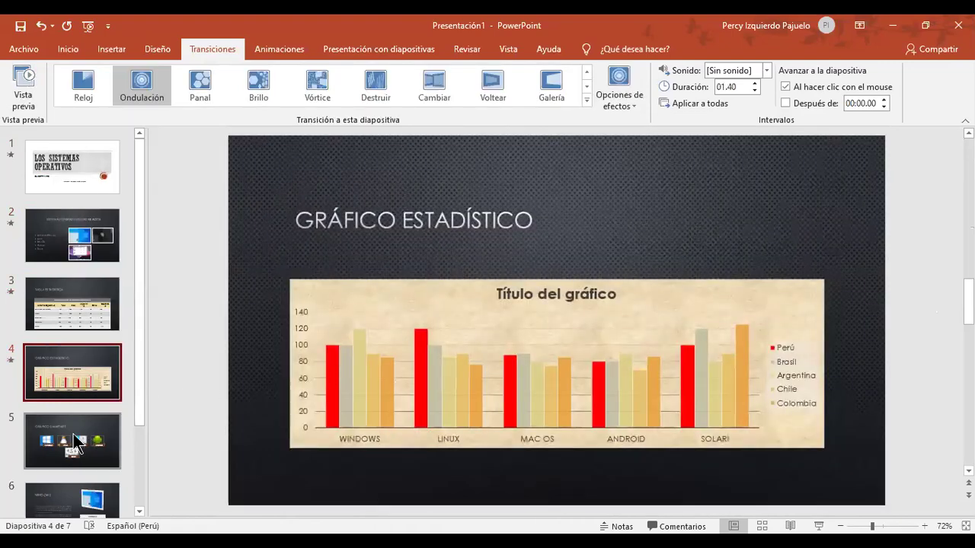
left_click(73, 434)
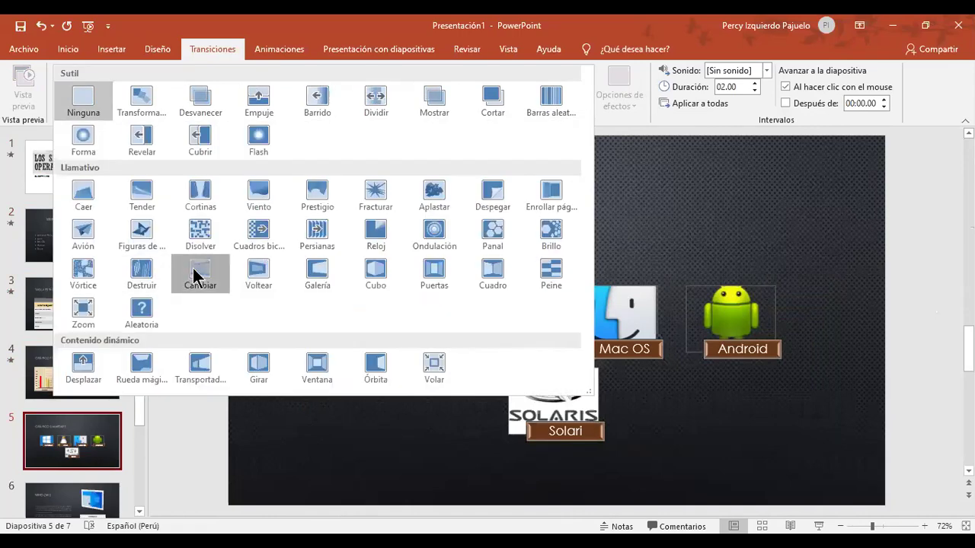
left_click(371, 264)
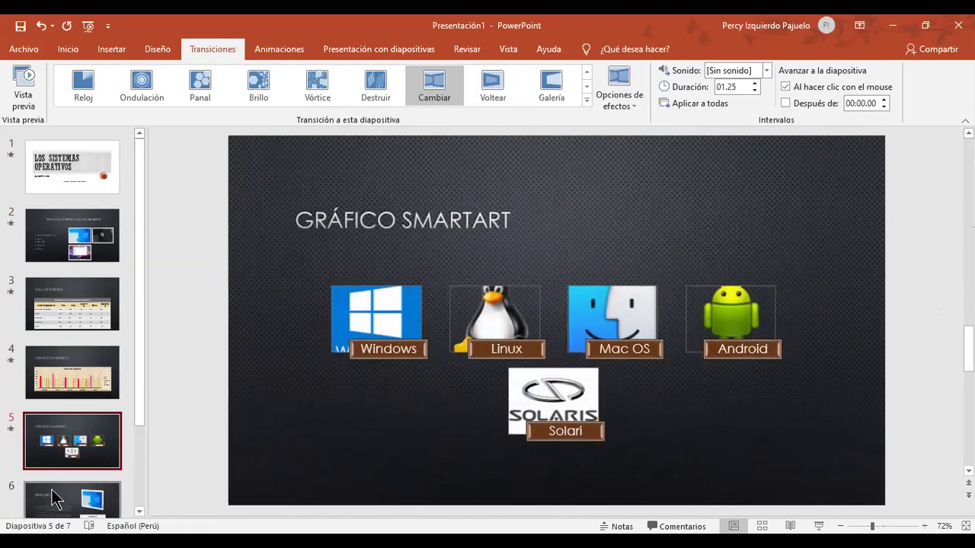
left_click(54, 499)
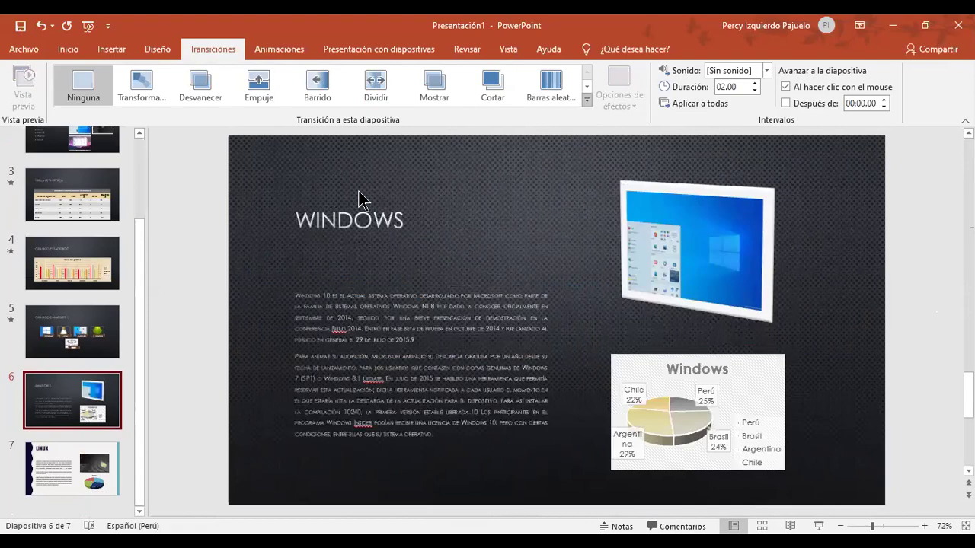
Apply the Vórtice transition to the Windows slide (6) and Cuadro to the Linux slide (7)
left_click(586, 99)
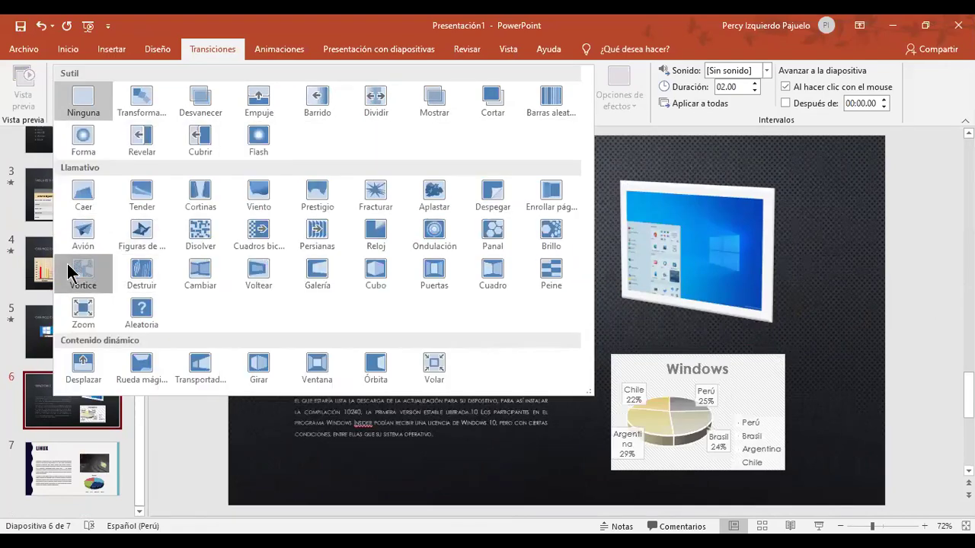
left_click(83, 274)
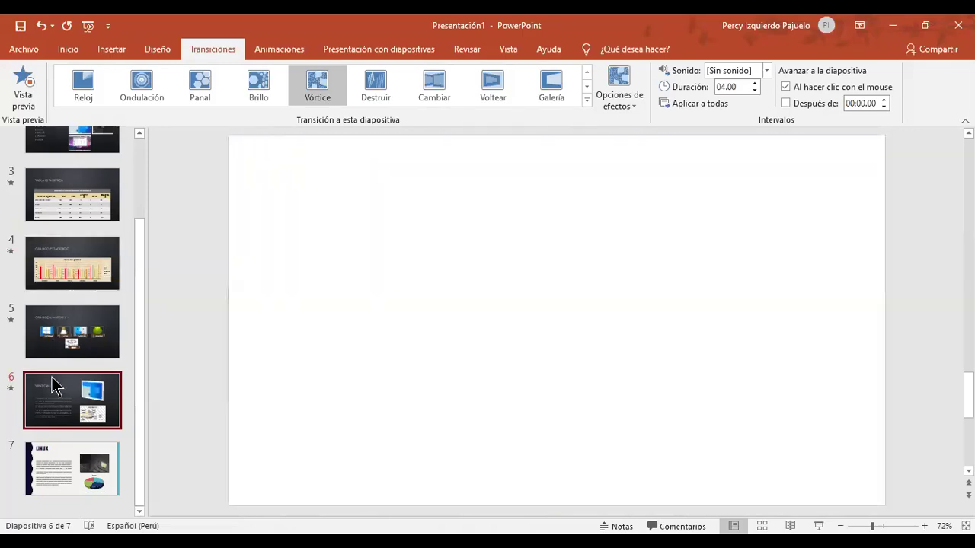
left_click(64, 449)
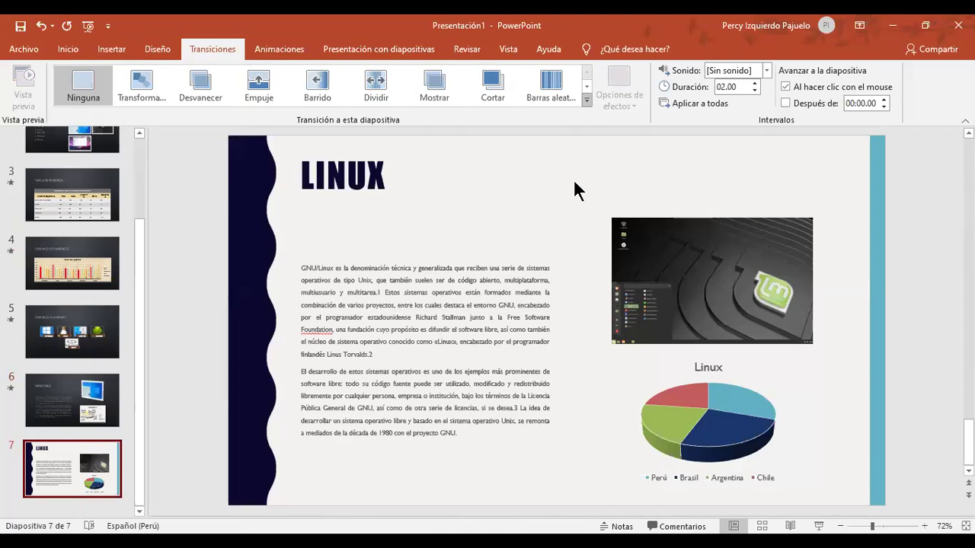
left_click(586, 100)
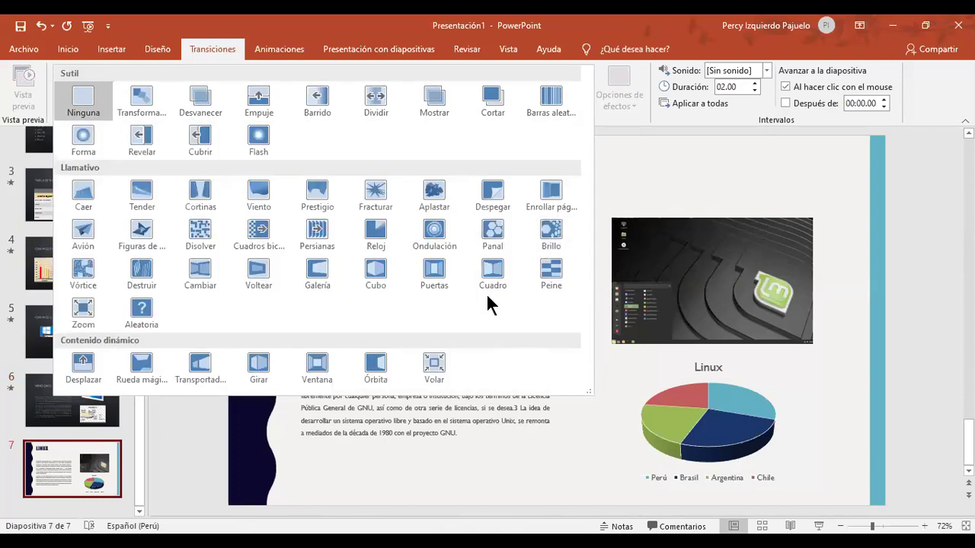
left_click(499, 278)
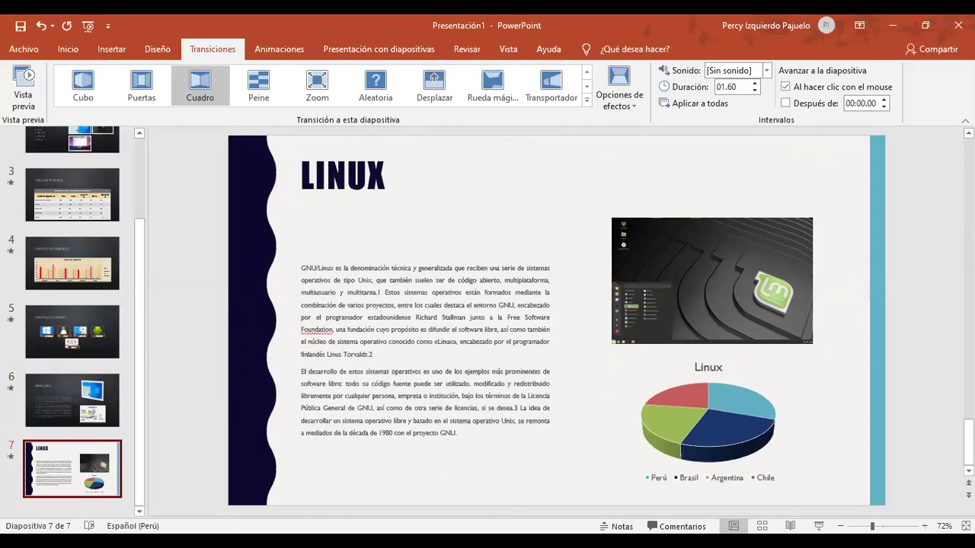
Play the slideshow from slide 1 through the Linux slide to the end screen, then exit to editing
key("F5")
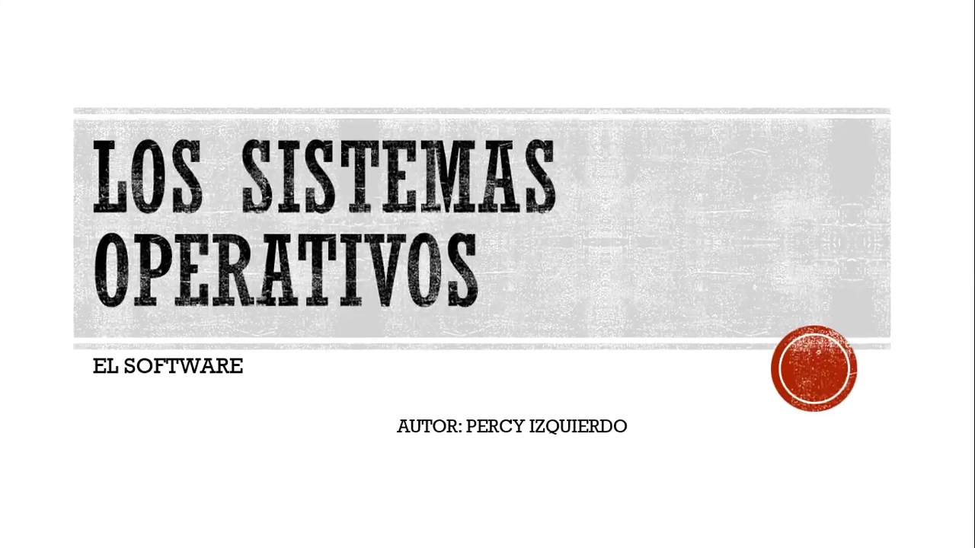
key("Right")
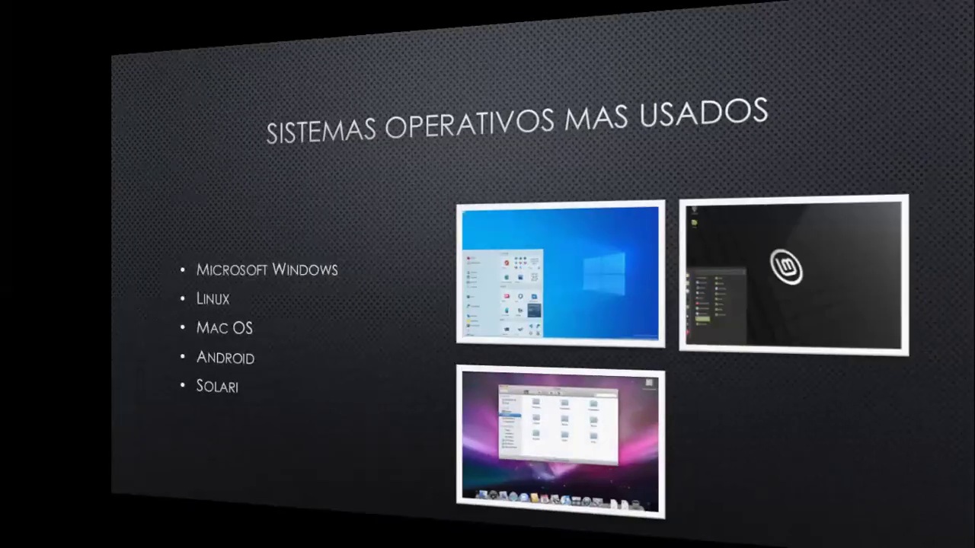
key("Right")
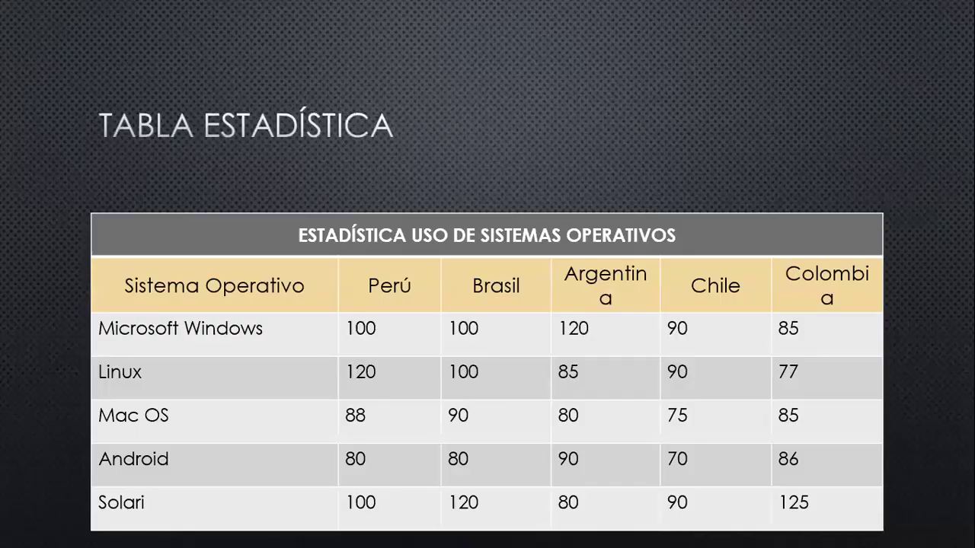
key("Right")
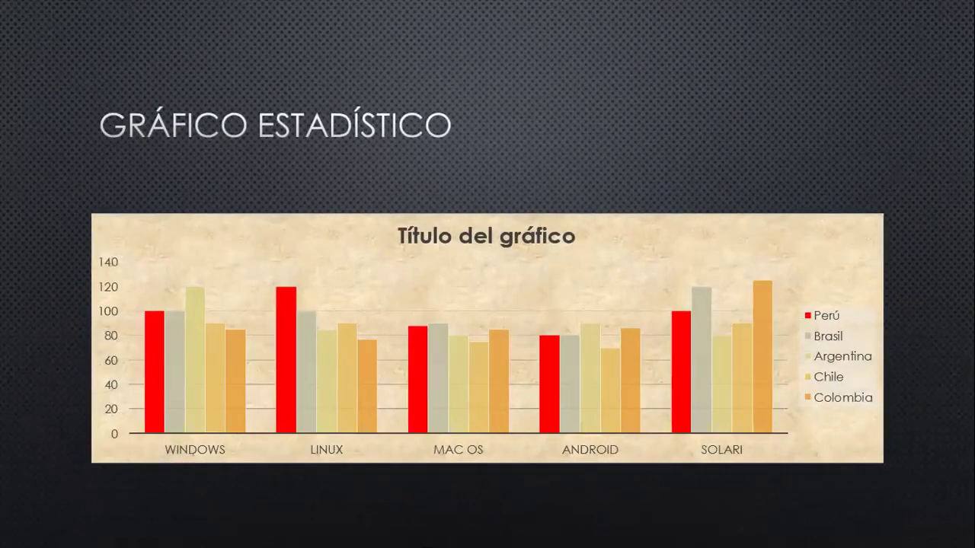
key("Right")
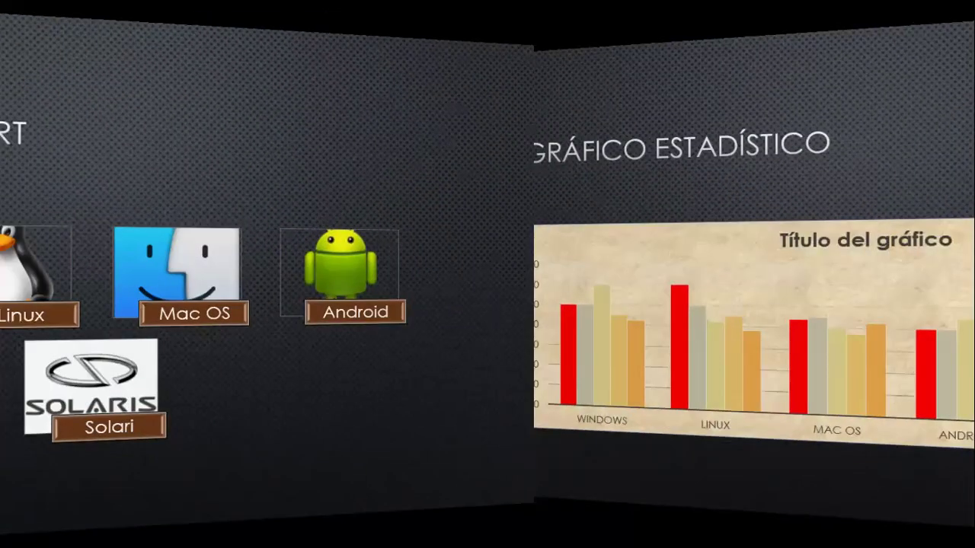
key("Right")
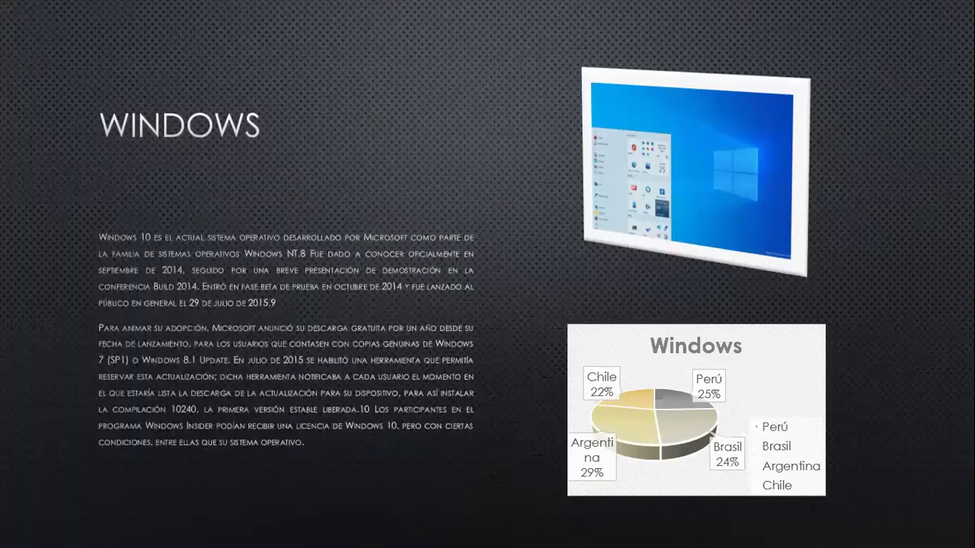
key("Right")
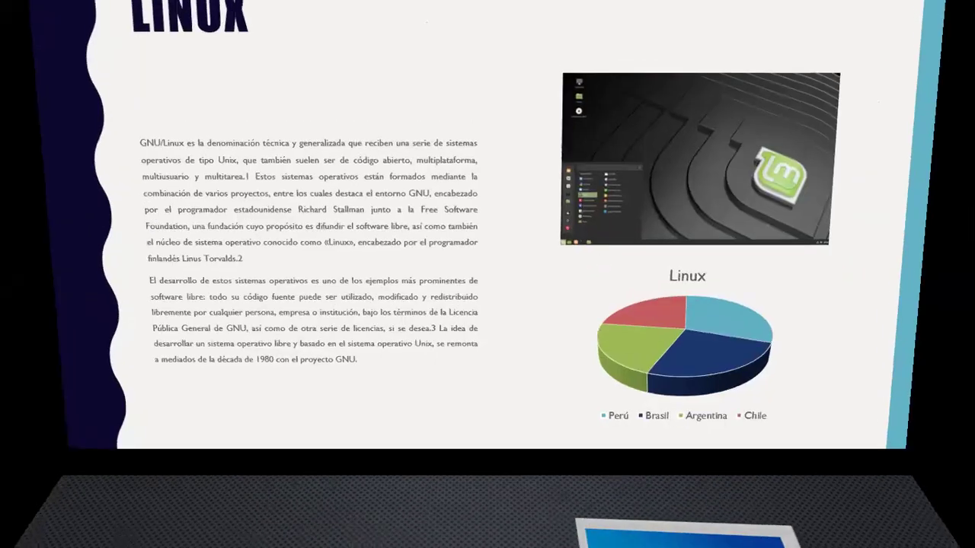
key("Right")
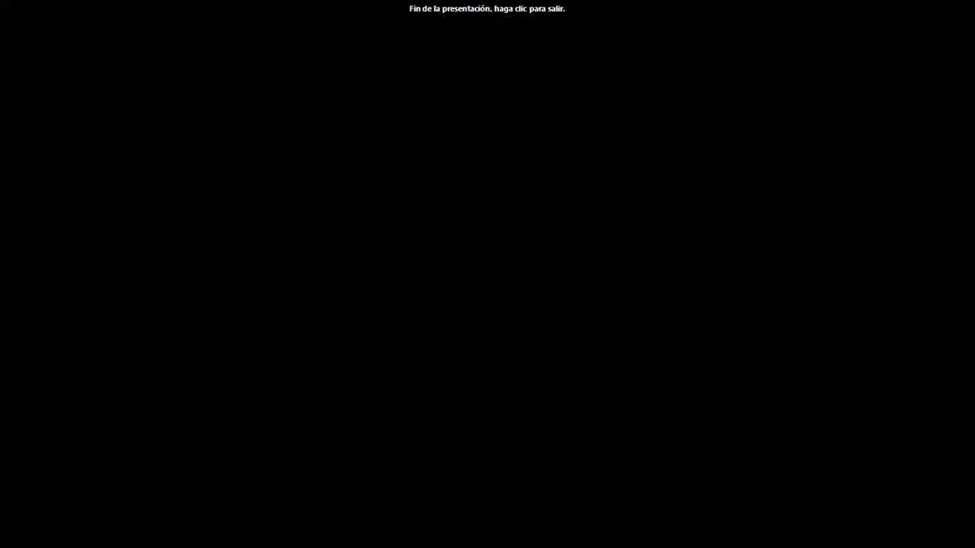
left_click(622, 203)
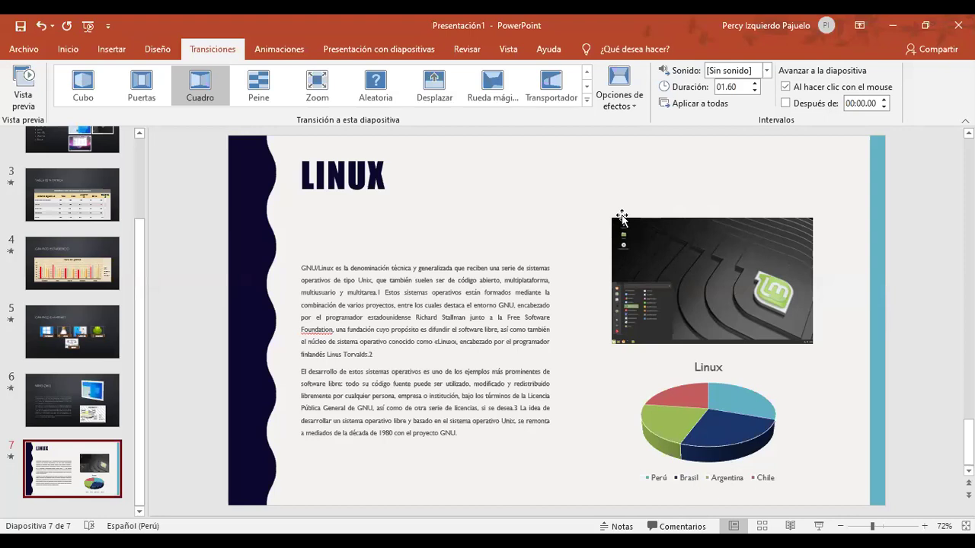
key("F5")
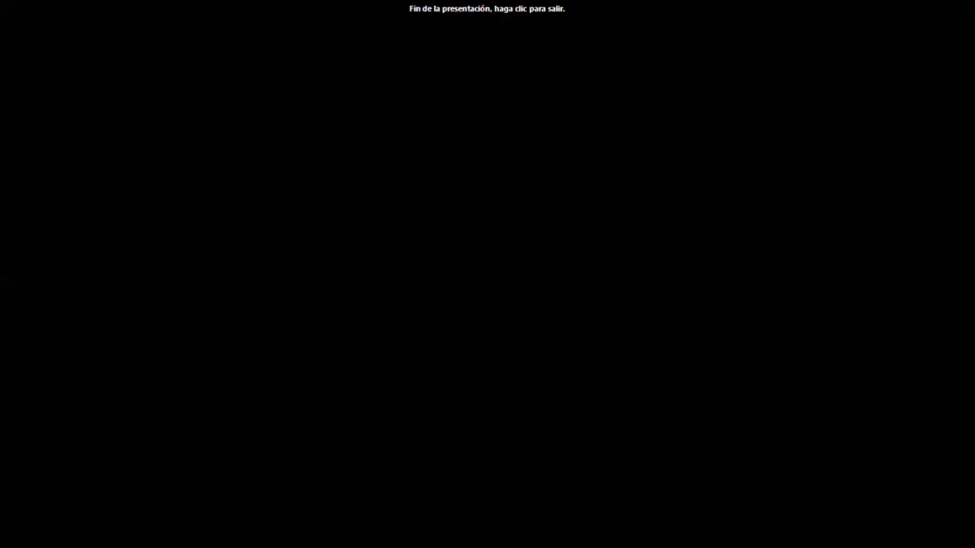
left_click(621, 202)
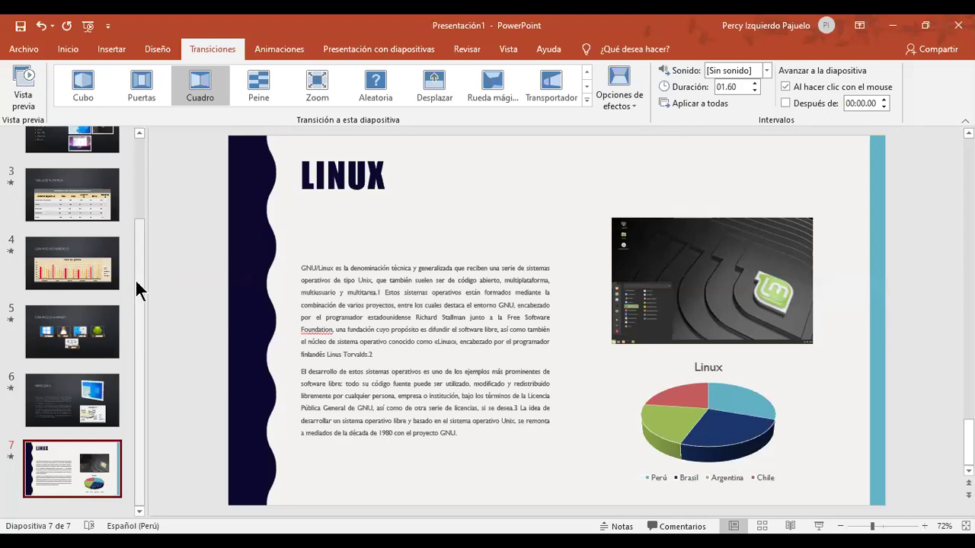
left_click_drag(139, 259, 140, 156)
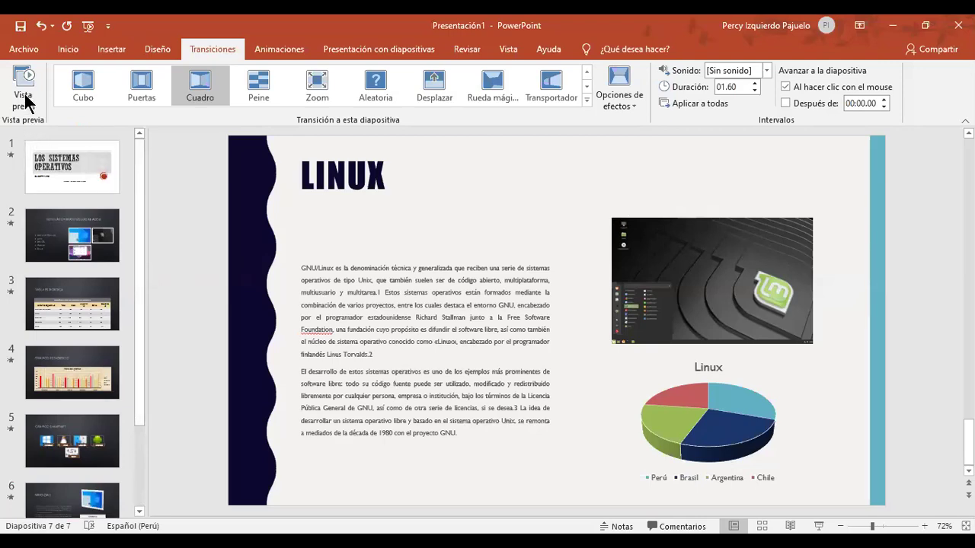
Save the presentation to the Escritorio folder as 'LOS SISTEMAS OPERATIVOS'
left_click(20, 50)
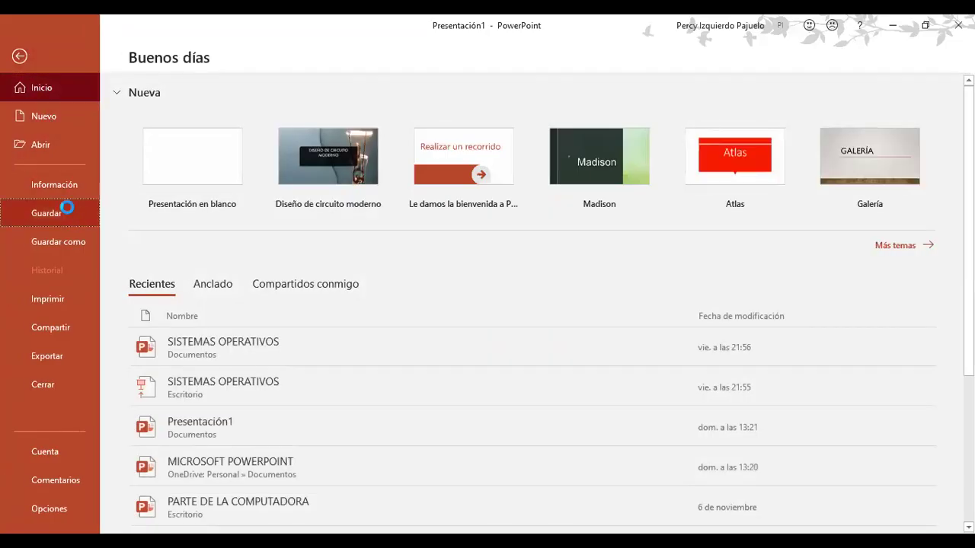
left_click(64, 212)
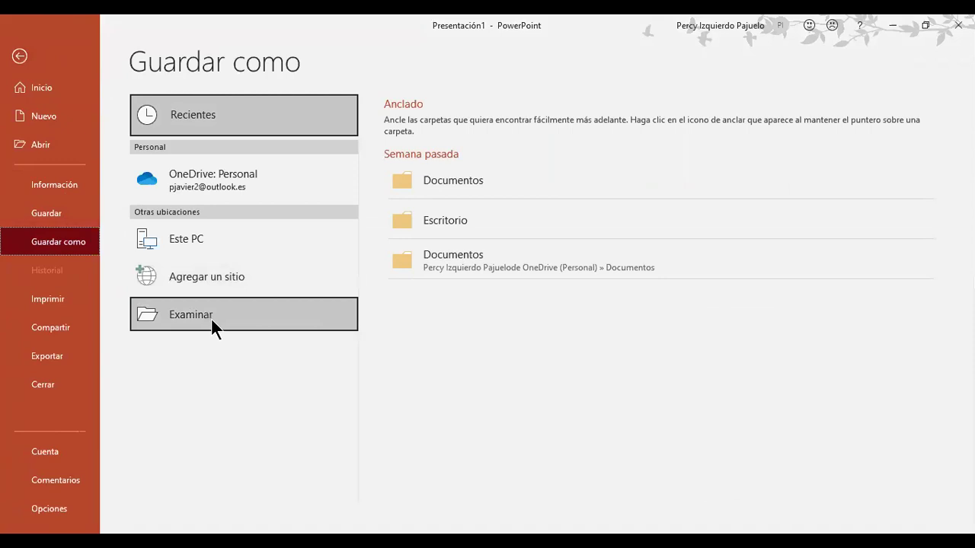
left_click(465, 223)
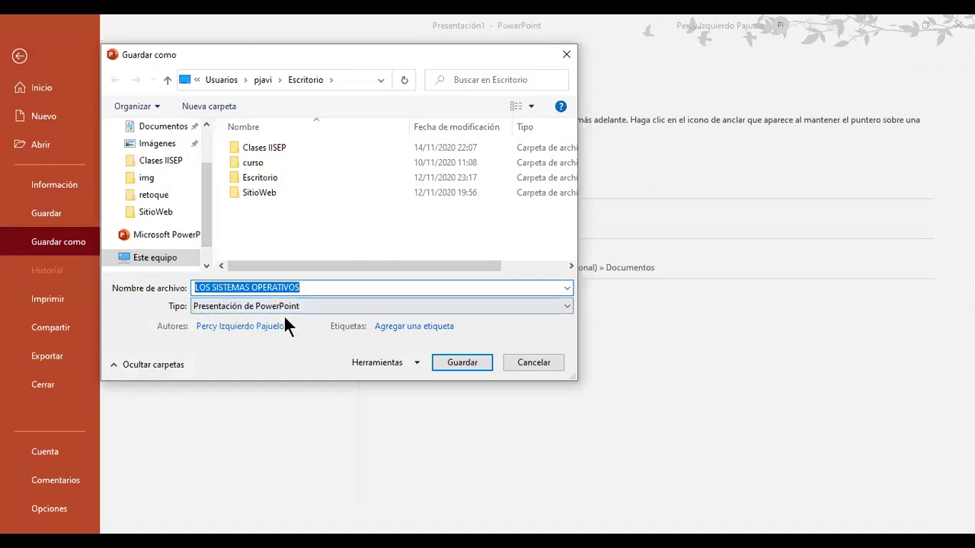
left_click(462, 363)
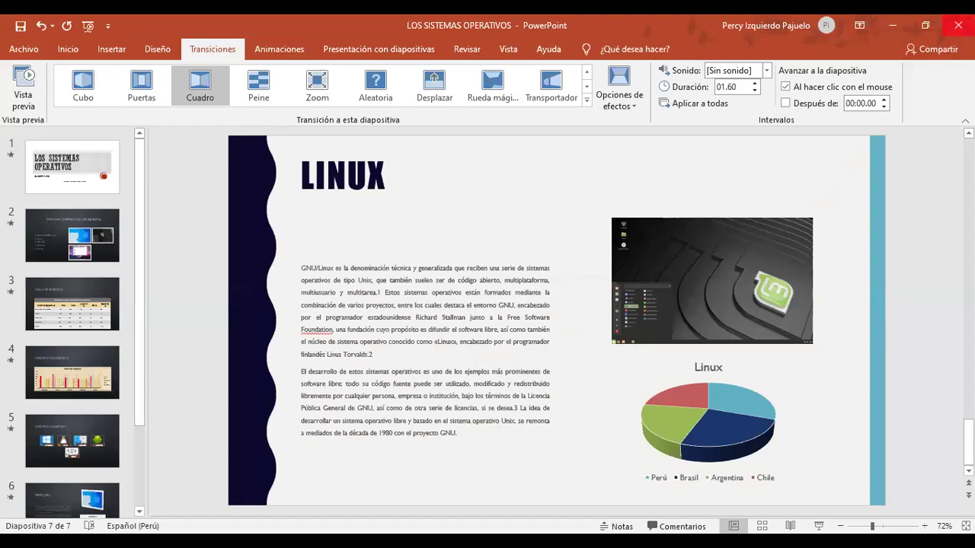
Close PowerPoint, move the LOS SISTEMAS OPERATIVOS icon to the desktop's top, and reopen it
left_click(958, 25)
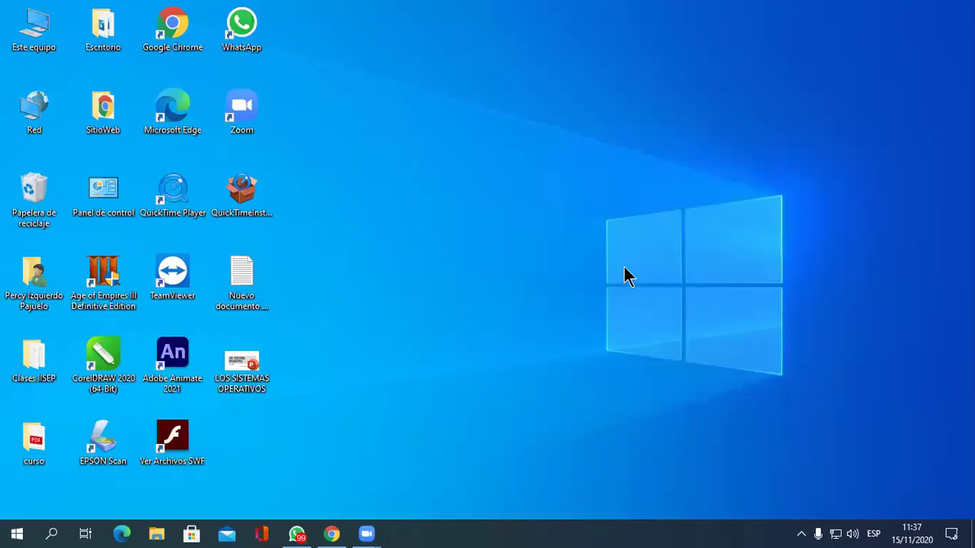
mouse_move(265, 357)
left_mouse_down()
mouse_move(339, 242)
mouse_move(363, 82)
mouse_move(577, 99)
left_mouse_up()
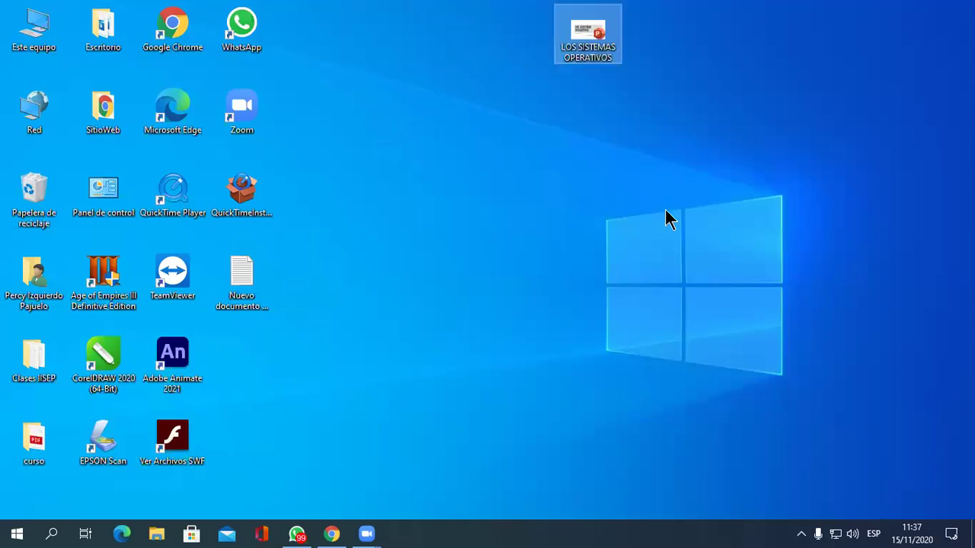
double_click(591, 47)
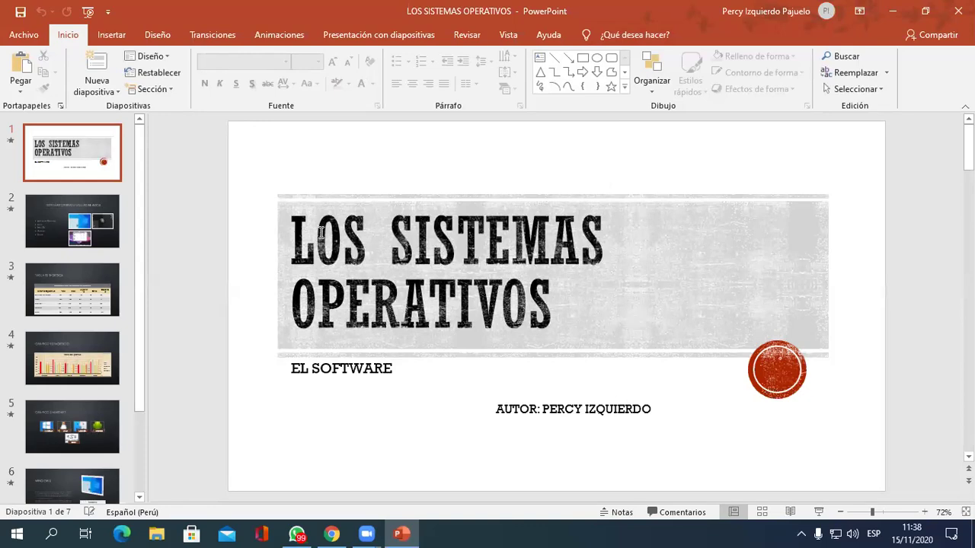
Resave the deck, then save a copy as a Presentación con diapositivas de PowerPoint file
left_click(30, 36)
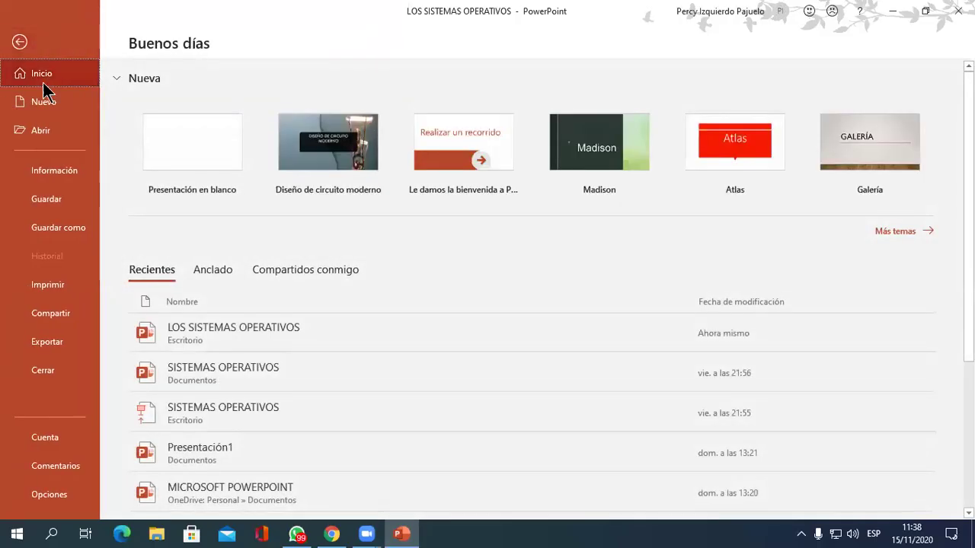
left_click(73, 203)
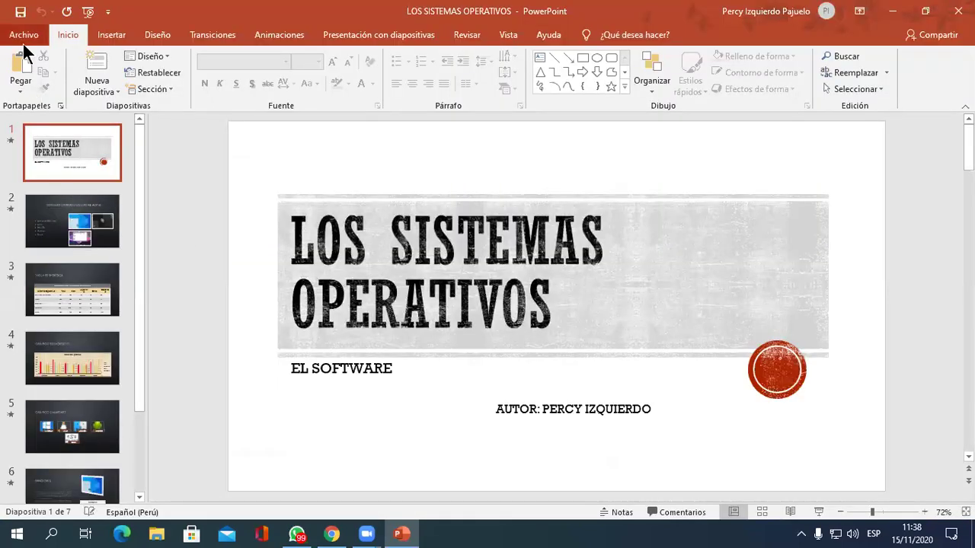
left_click(23, 40)
left_click(64, 344)
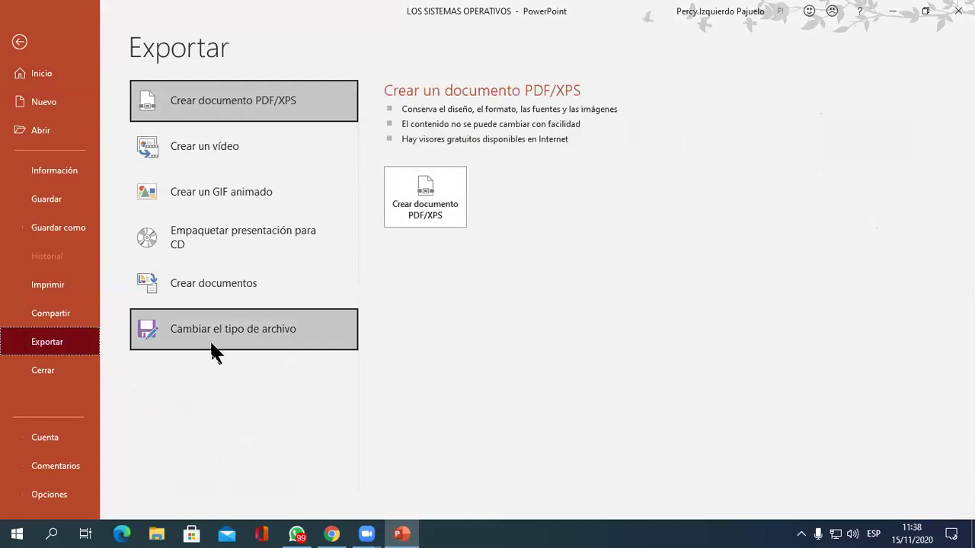
left_click(211, 346)
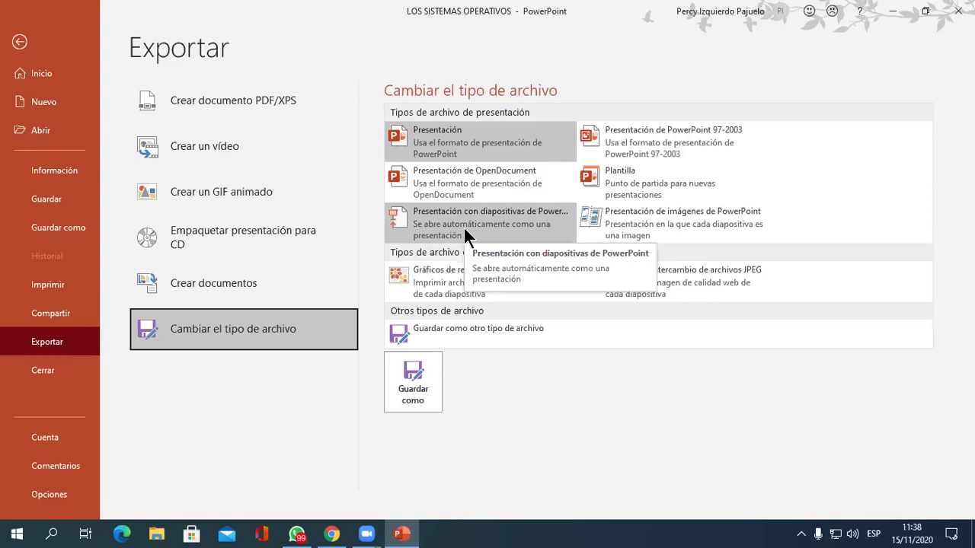
left_click(460, 221)
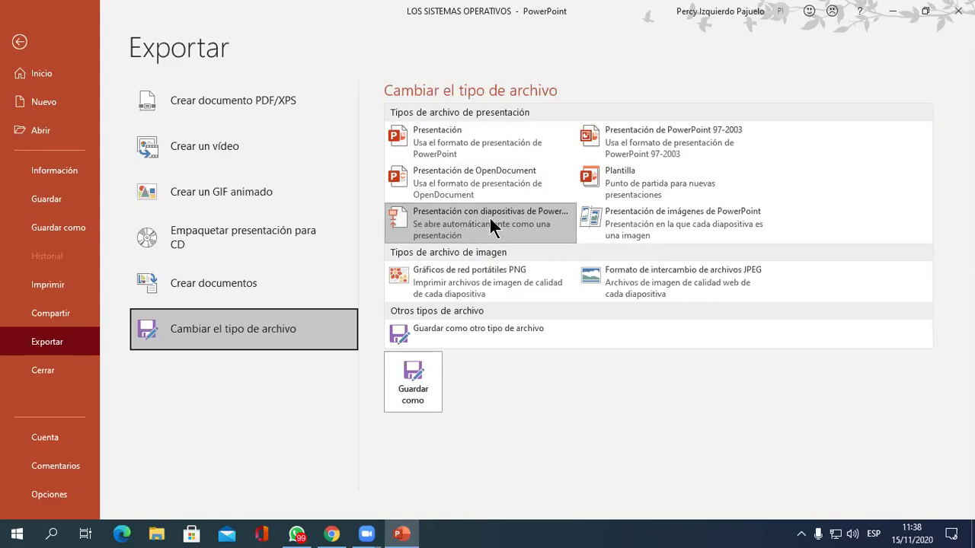
left_click(415, 380)
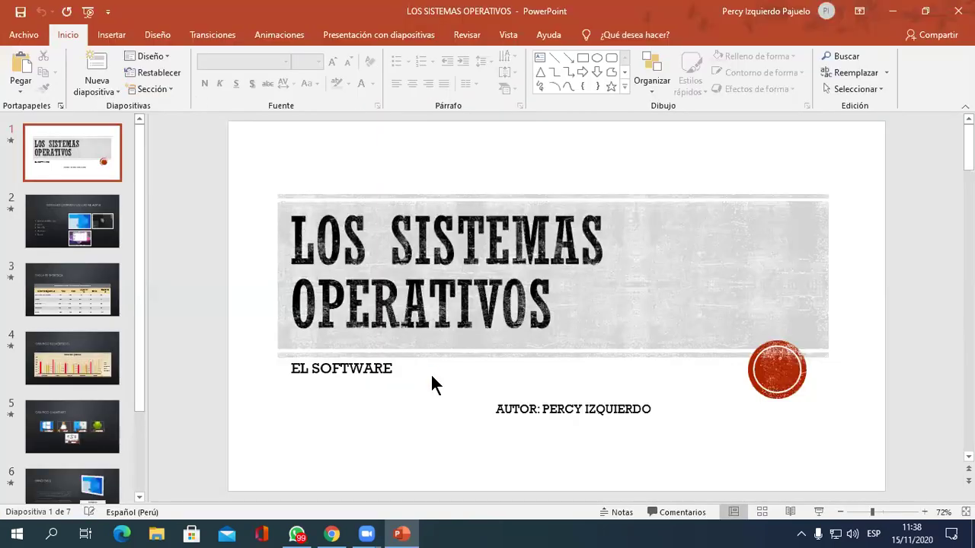
Save the slide show copy as 'LOS SISTEMAS OPERATIVOS-Presentacion', close PowerPoint, and move its icon
left_click(377, 275)
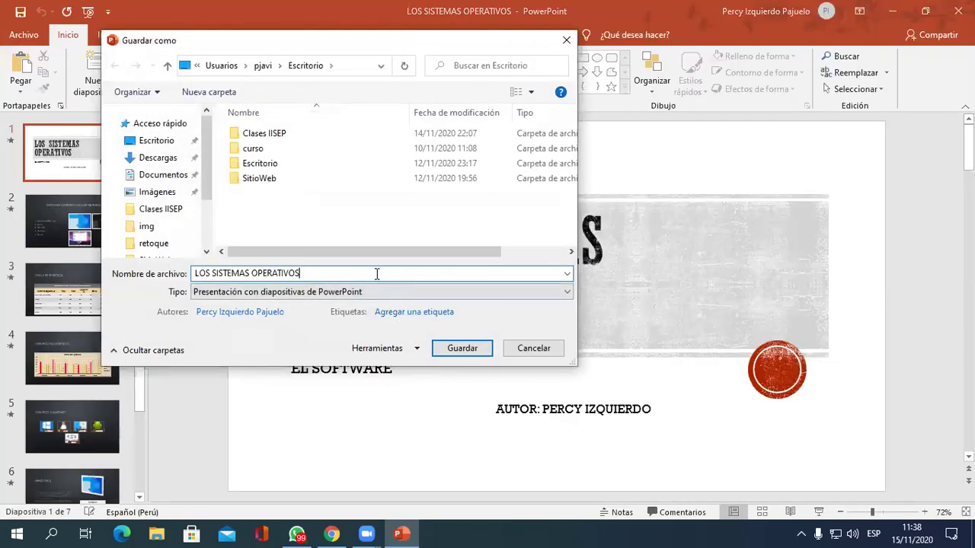
type("-p")
key("BackSpace")
type("Presentacion")
key("Return")
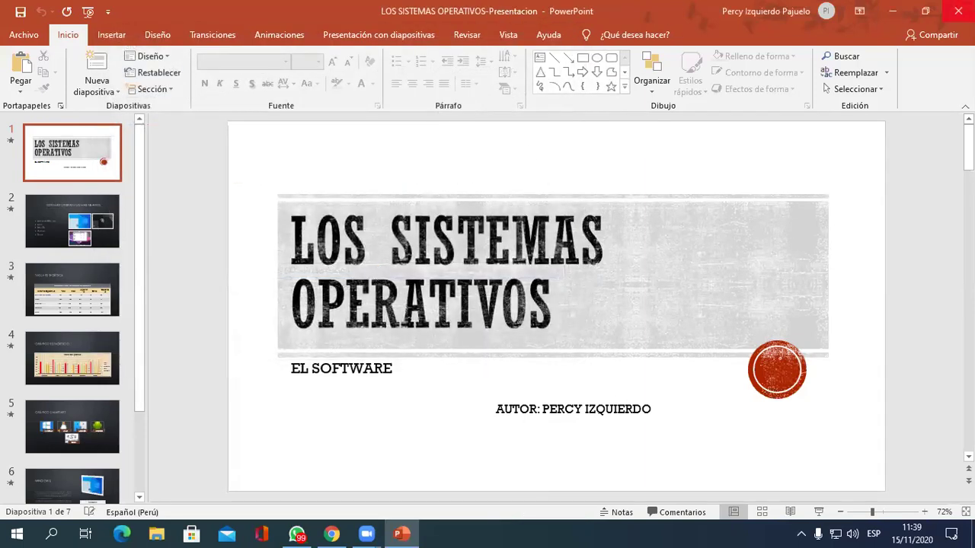
left_click(958, 11)
mouse_move(259, 374)
left_mouse_down()
mouse_move(680, 66)
mouse_move(684, 75)
left_mouse_up()
Group both presentation icons side by side, open and close the original, and select the slide show file
left_click(621, 137)
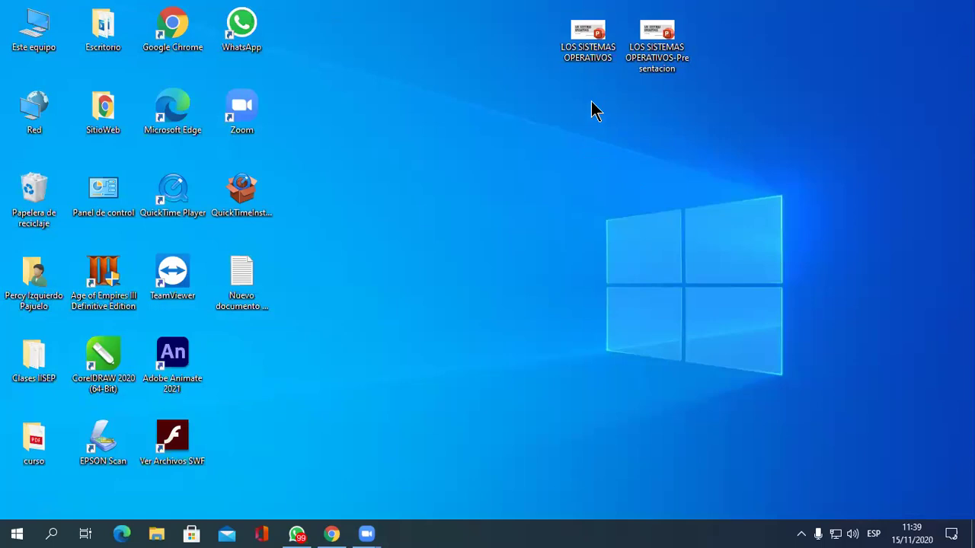
left_click_drag(588, 52, 505, 102)
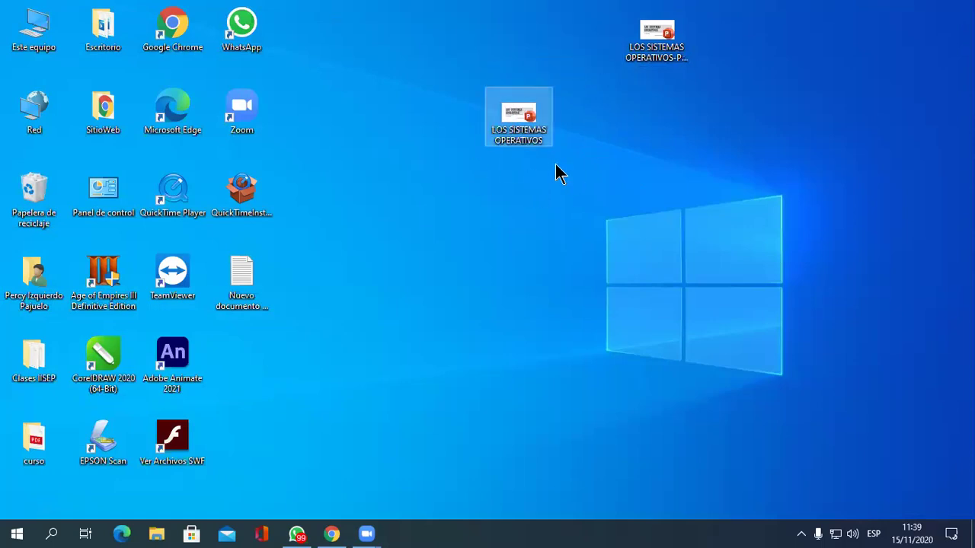
double_click(534, 135)
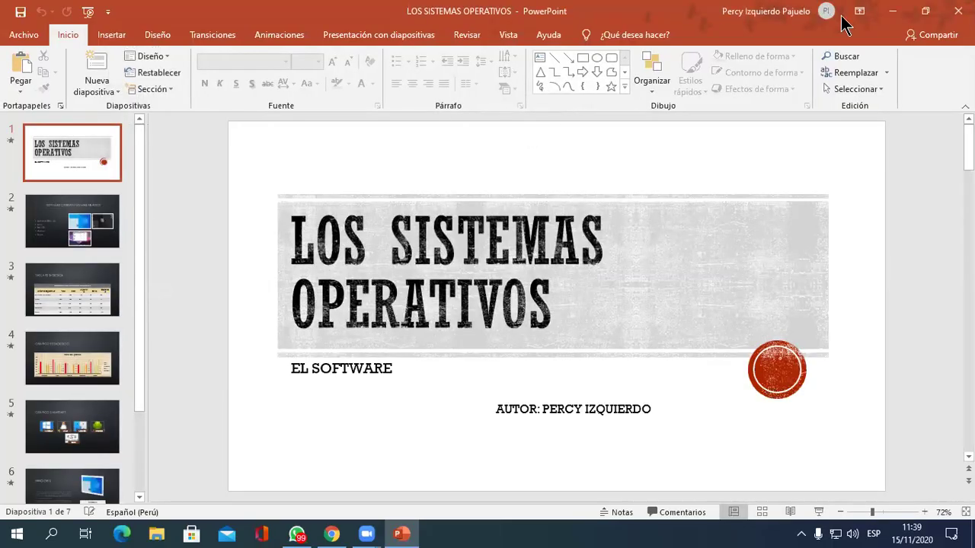
left_click(958, 11)
left_click_drag(657, 34, 587, 116)
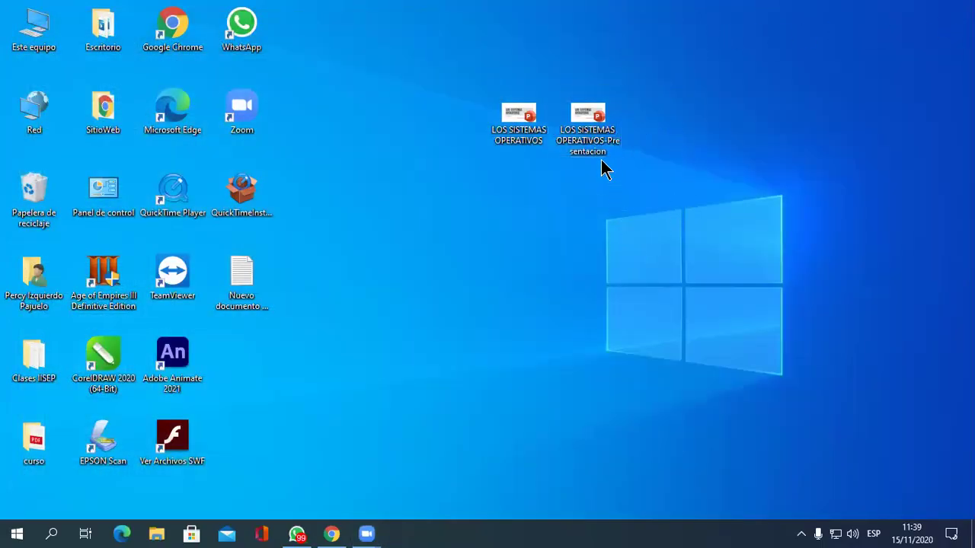
left_click(591, 128)
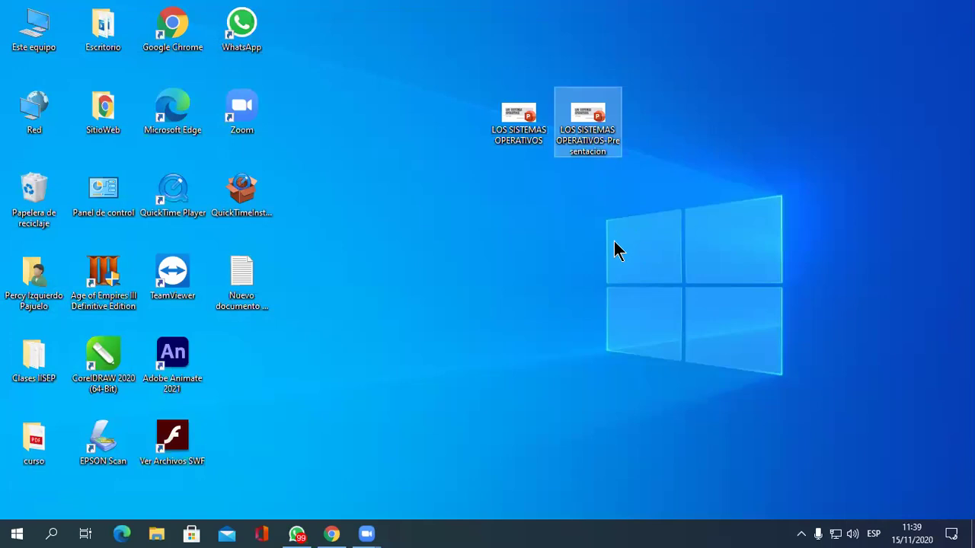
Play the LOS SISTEMAS OPERATIVOS-Presentacion slide show through all seven slides and exit to the desktop
double_click(597, 137)
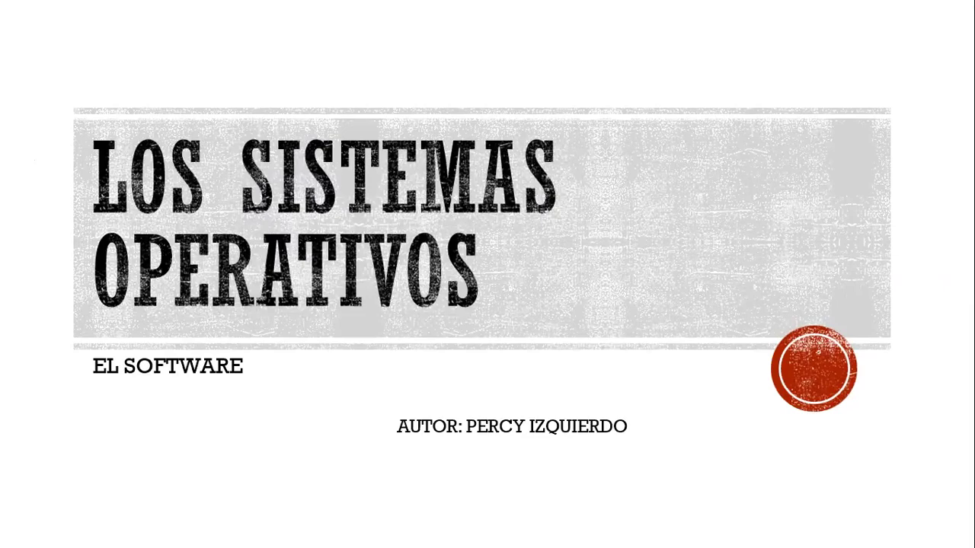
key("Right")
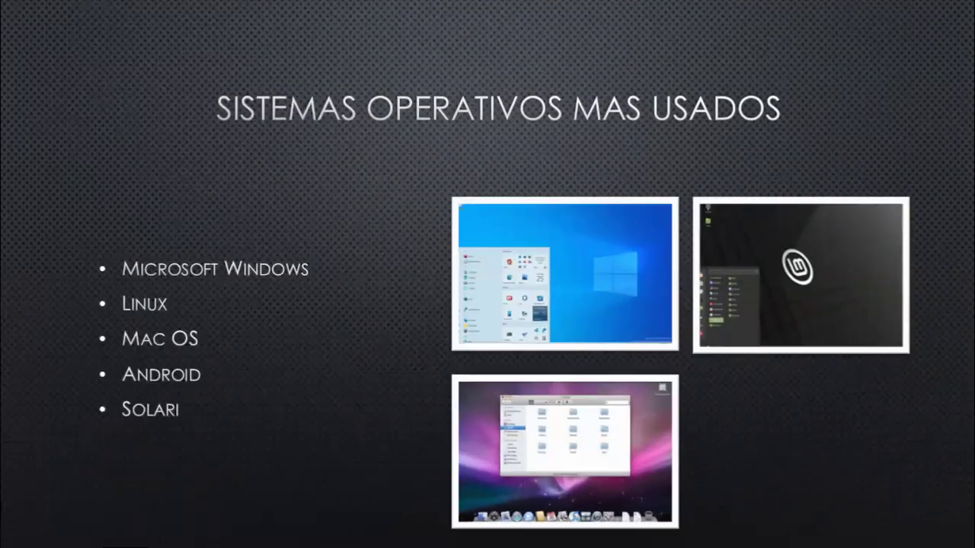
key("Right")
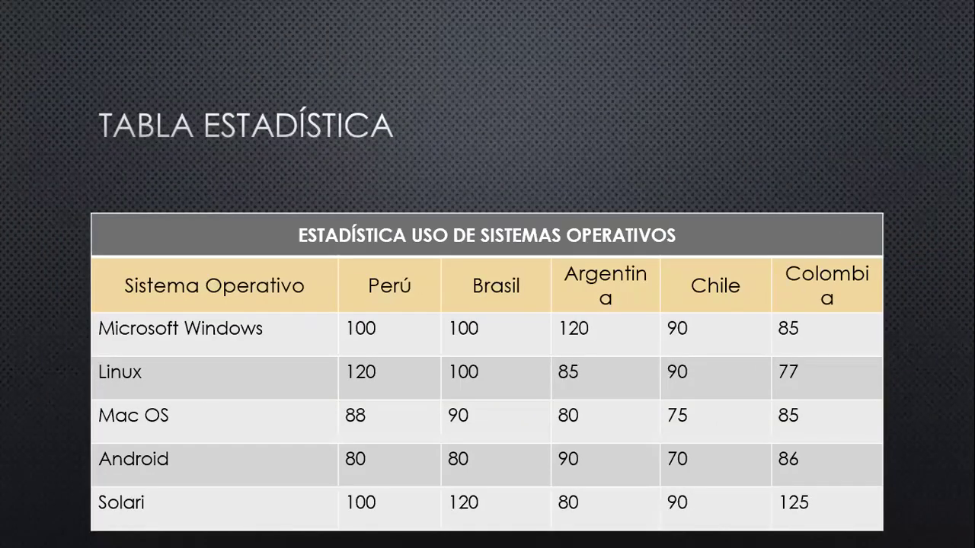
key("Right")
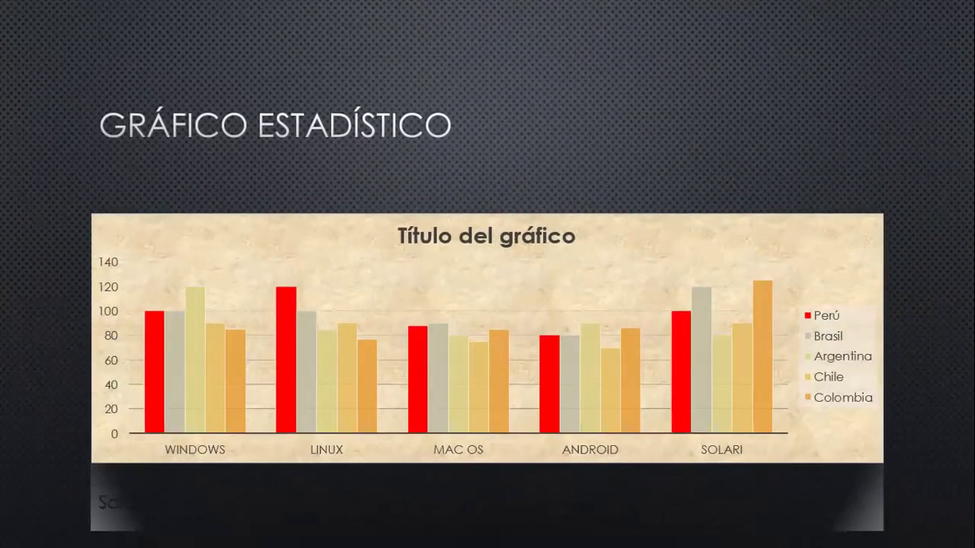
key("Right")
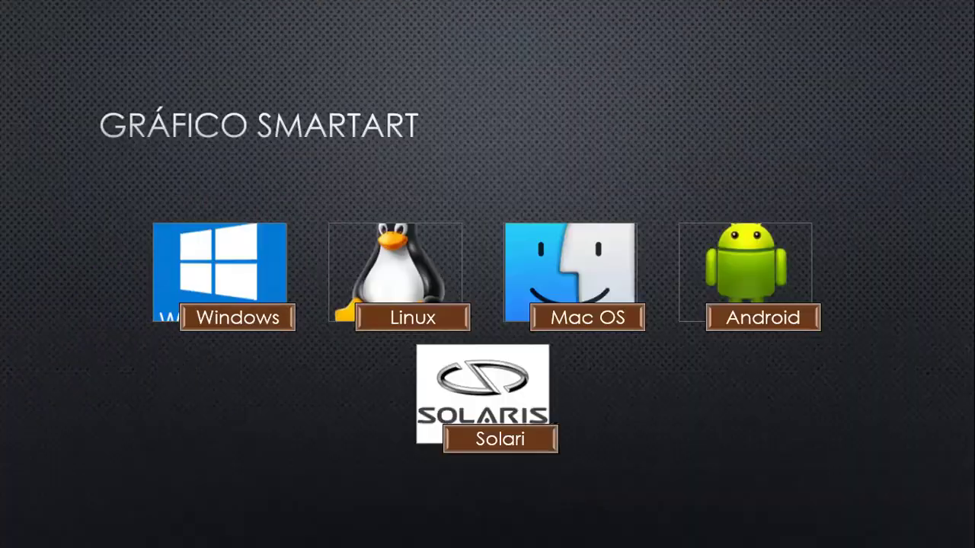
key("Right")
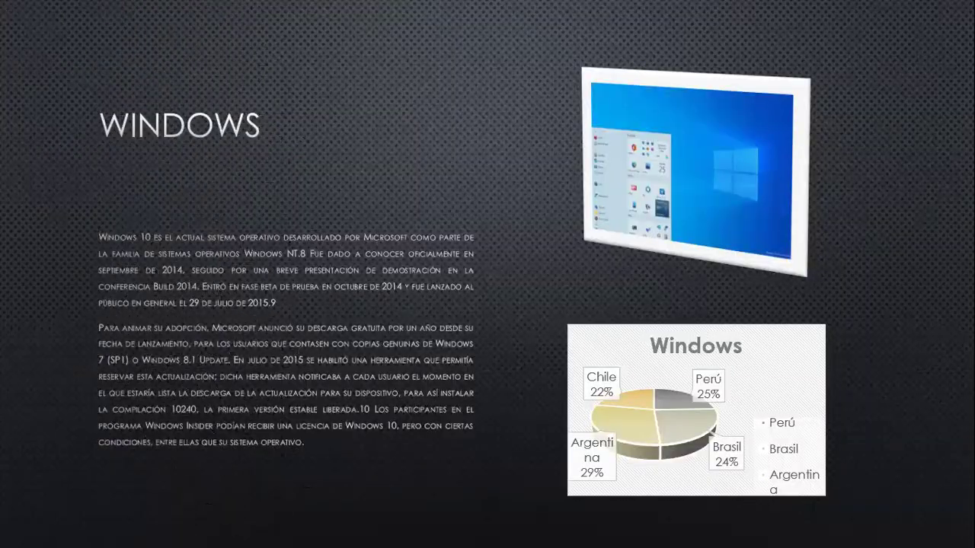
key("Right")
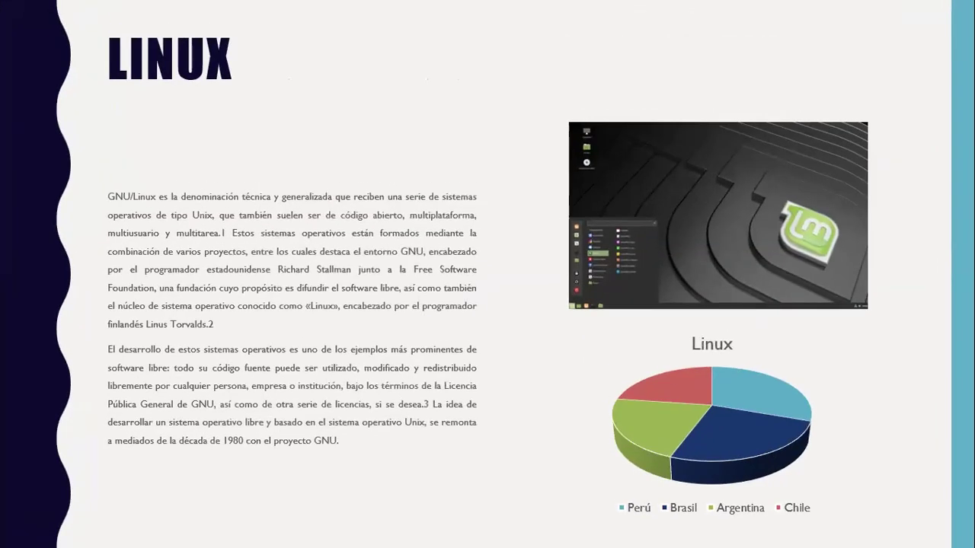
key("Right")
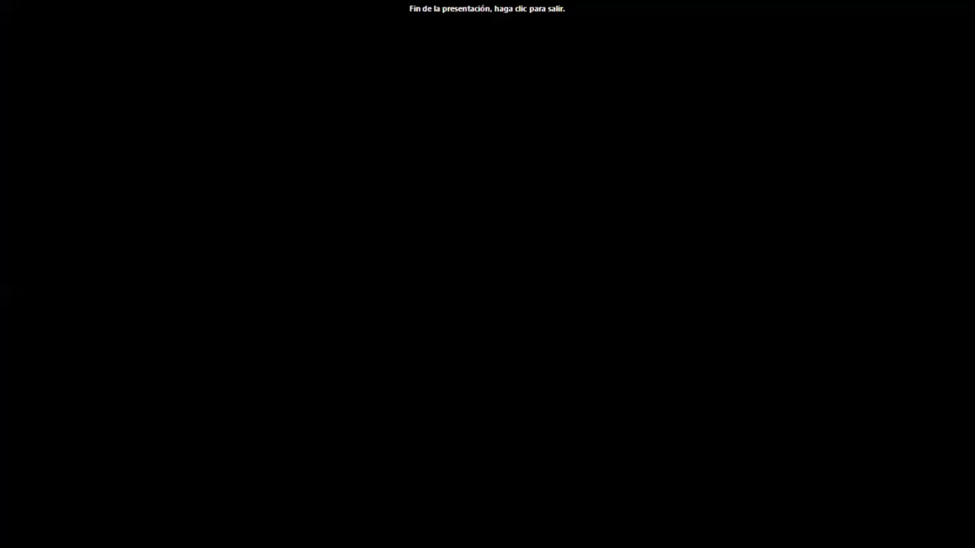
key("Right")
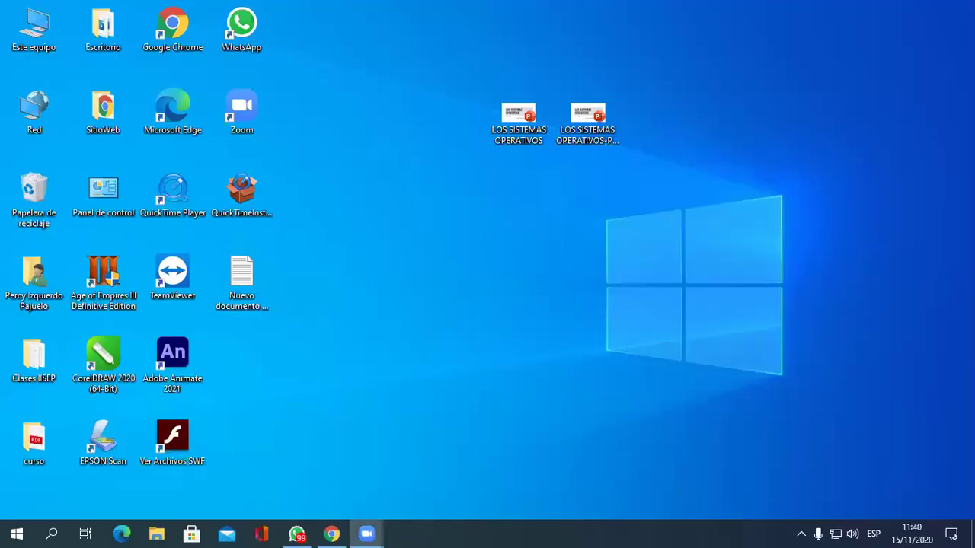
Place both LOS SISTEMAS OPERATIVOS icons in the top row and open the original presentation maximized
left_click_drag(544, 134, 336, 46)
left_click_drag(600, 121, 418, 48)
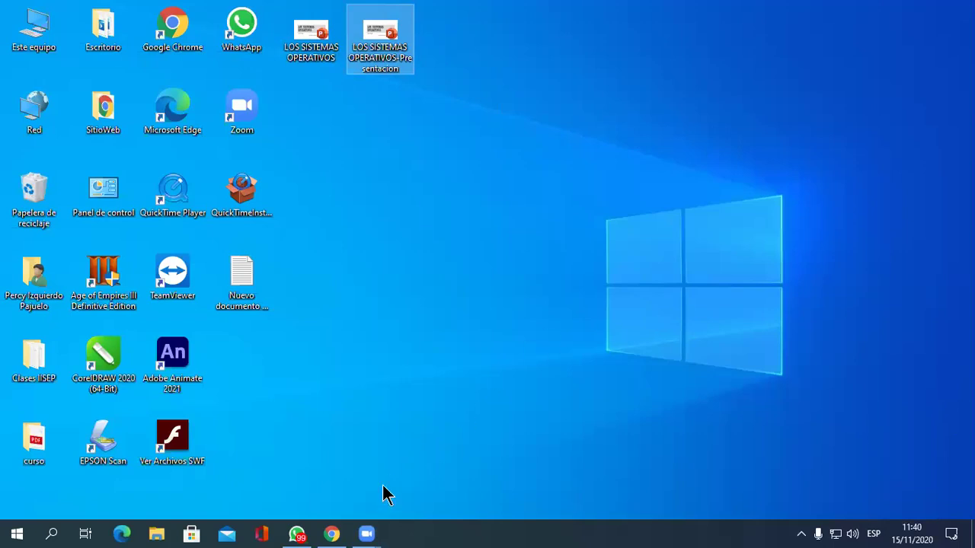
double_click(303, 64)
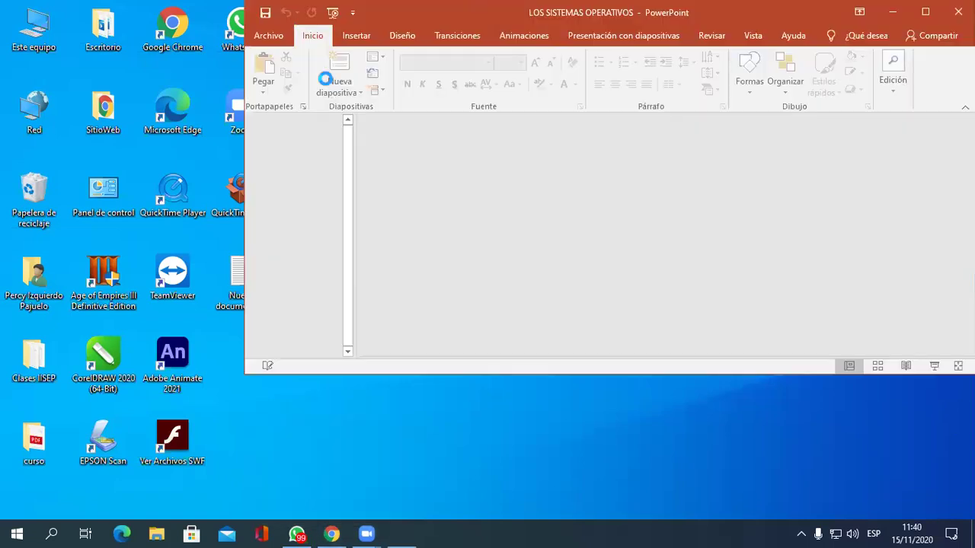
left_click(924, 12)
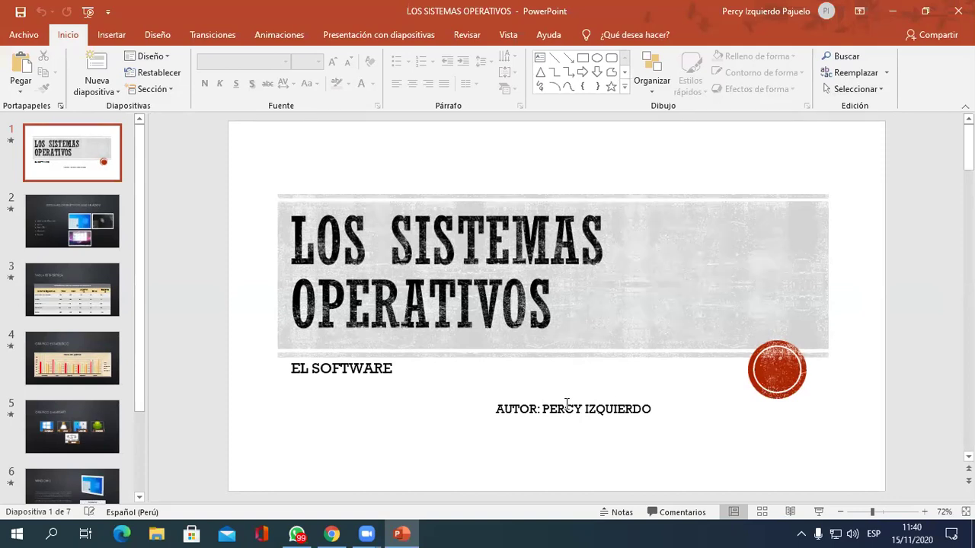
Set up a video export (Crear un vídeo) with 10 seconds per slide
left_click(24, 35)
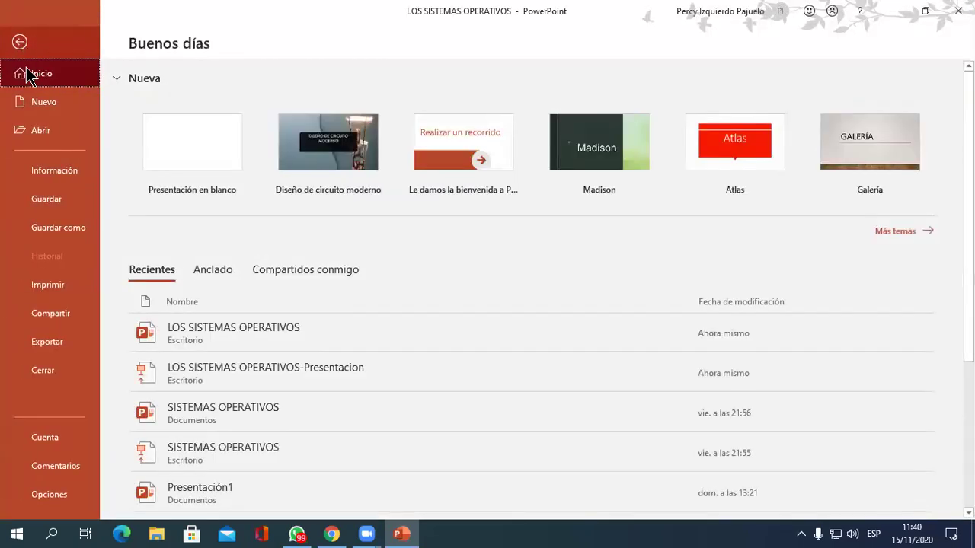
left_click(54, 345)
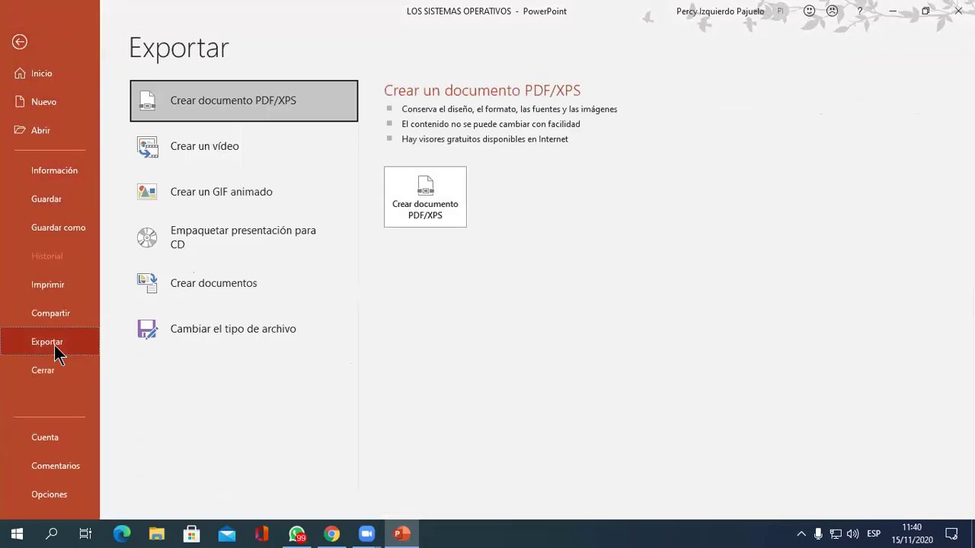
left_click(229, 161)
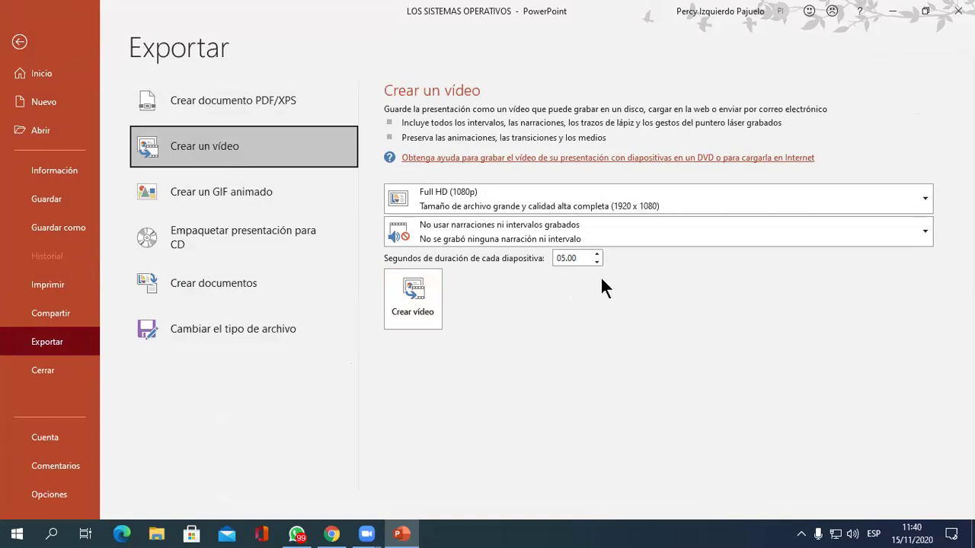
left_click_drag(564, 259, 553, 258)
type("10")
Create the video and save it as LOS SISTEMAS OPERATIVOS.mp4 on the desktop
left_click(412, 303)
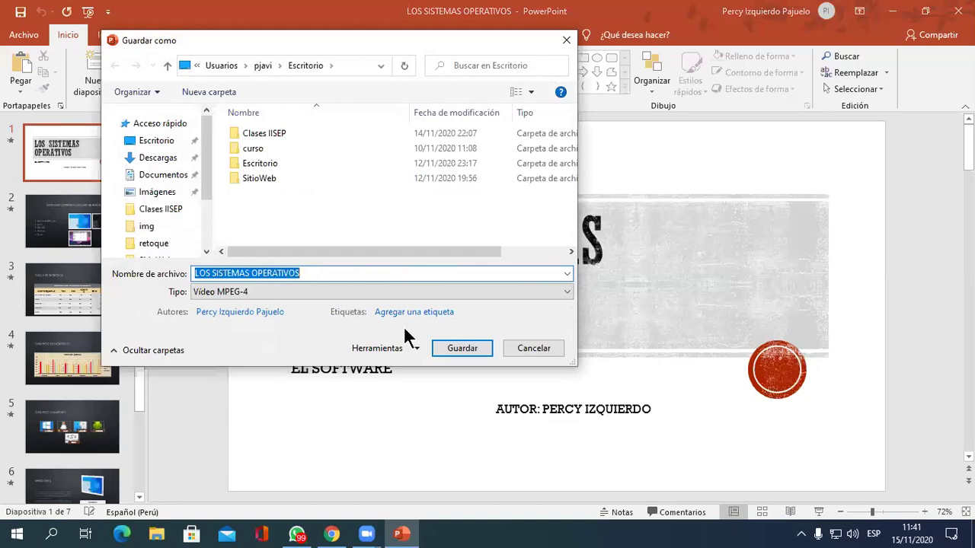
left_click(463, 348)
left_click(464, 348)
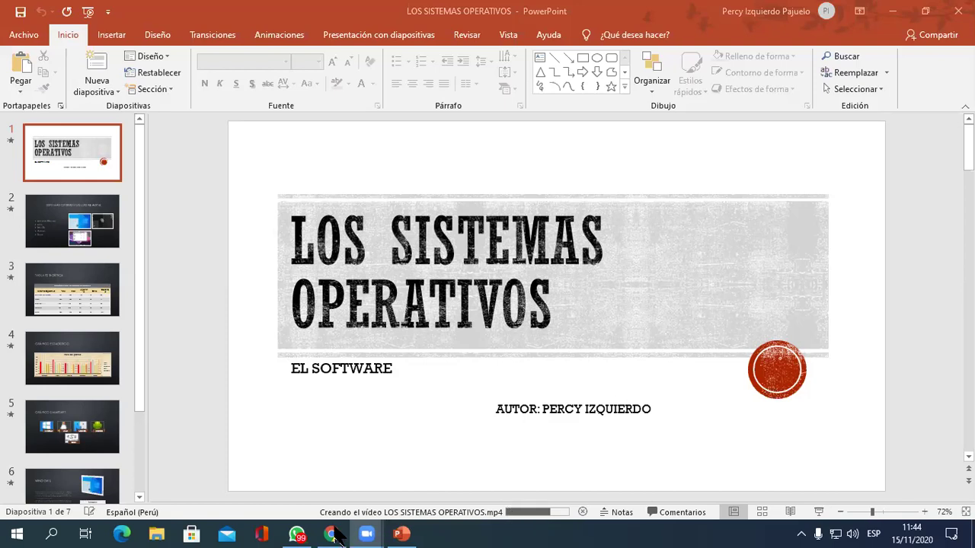
key("alt+Tab")
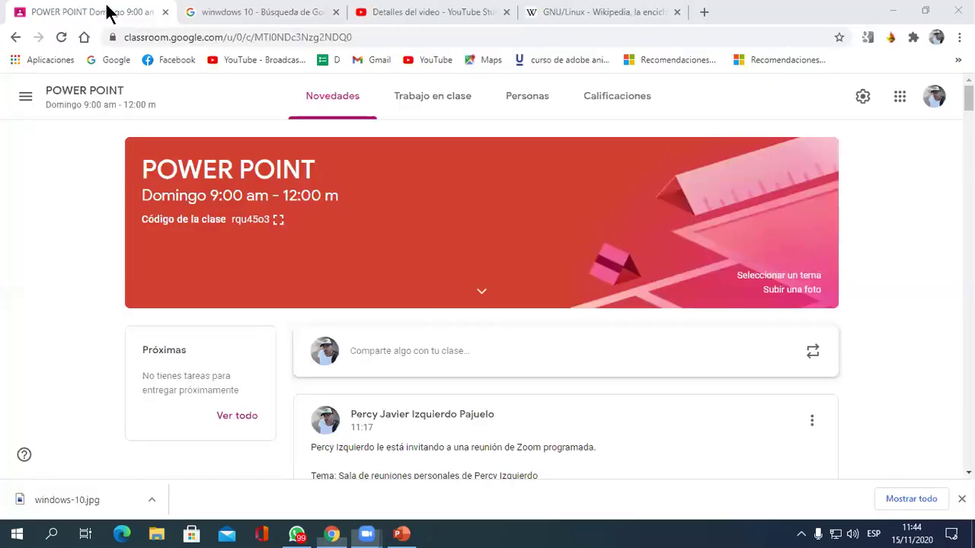
key("ctrl+3")
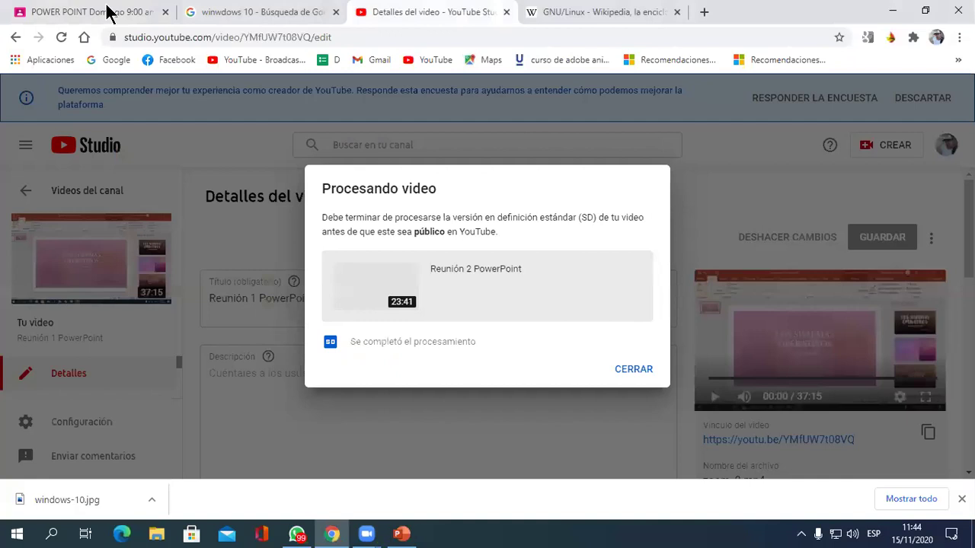
left_click(83, 195)
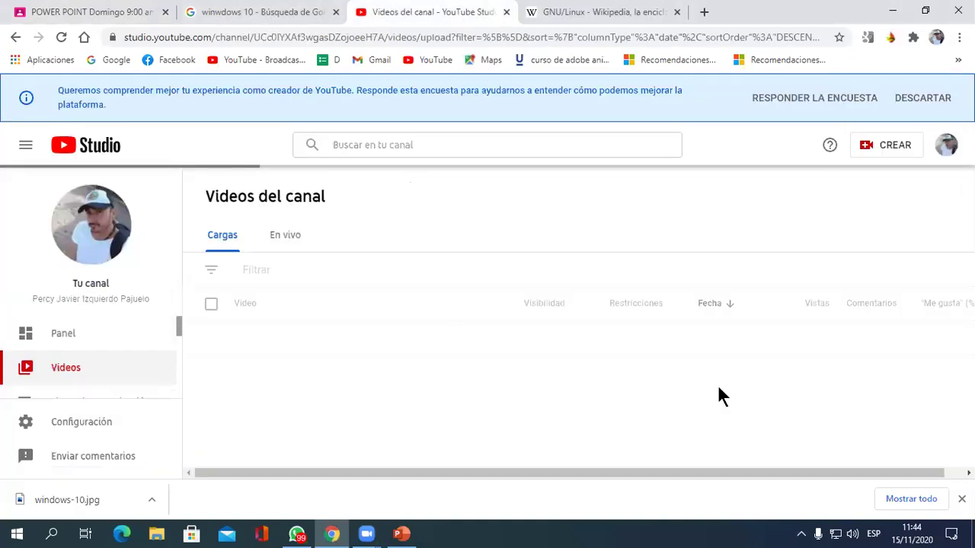
left_click(287, 339)
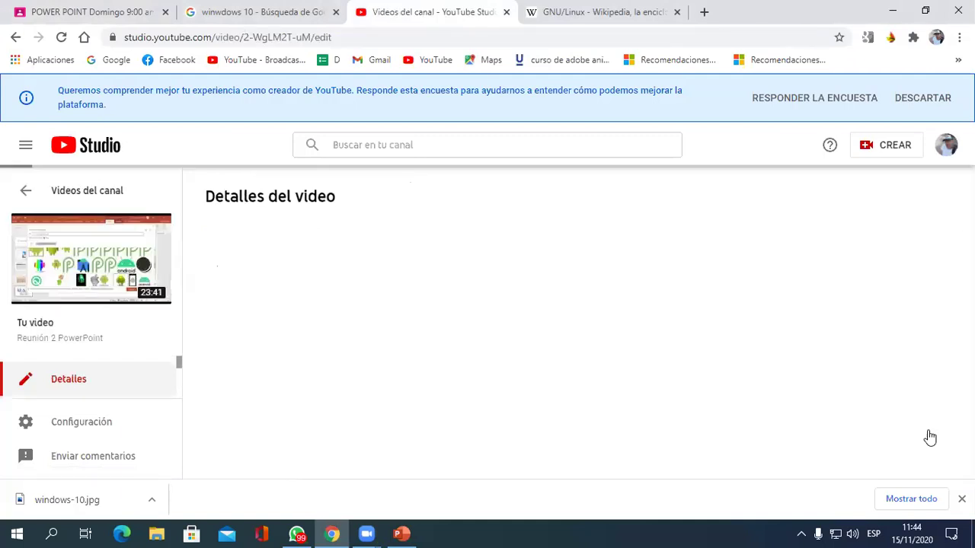
left_click(928, 433)
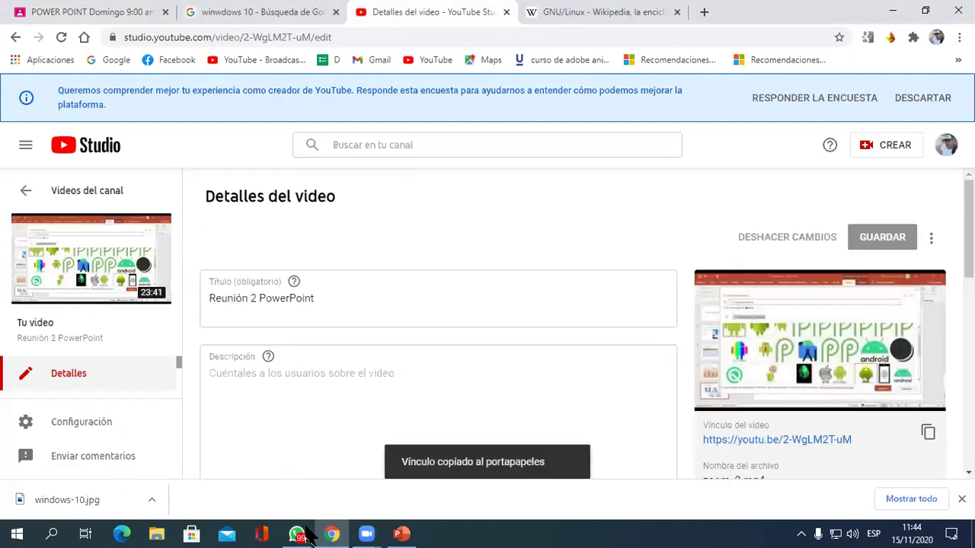
Post the 'Reunión 2 PowerPoint' YouTube link in the 'PowerPoin Domingo 9_12' WhatsApp group, then minimize WhatsApp
left_click(301, 533)
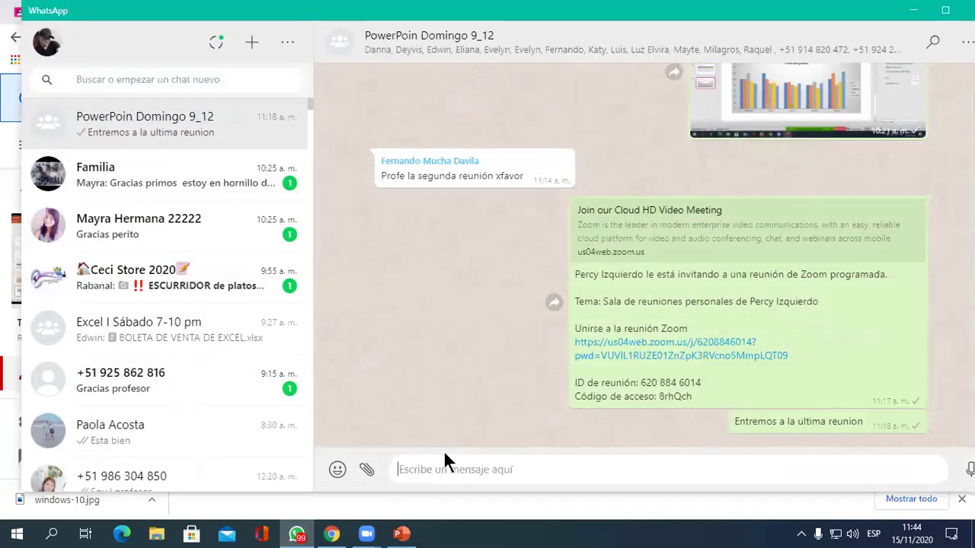
type("https://youtu.be/2-WgLM2T-uM")
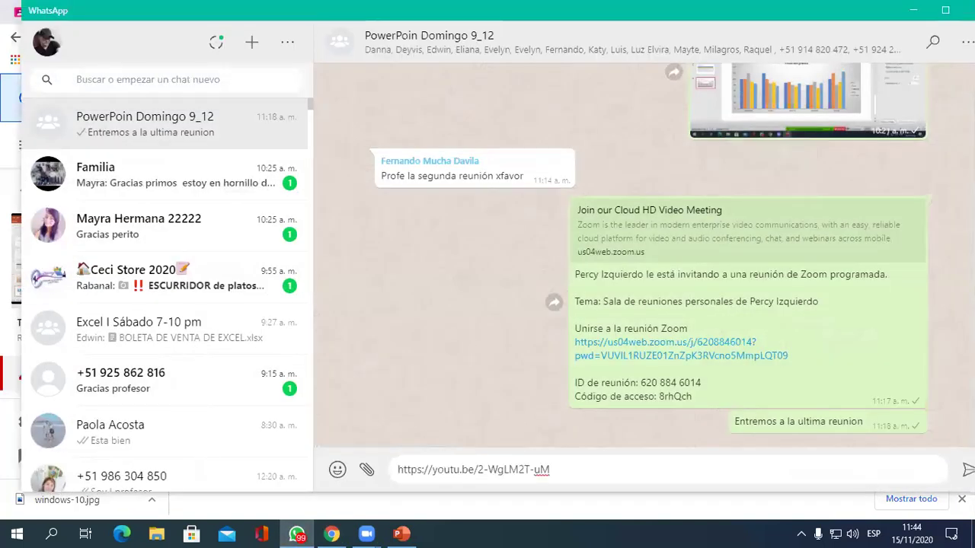
key("Return")
left_click(910, 13)
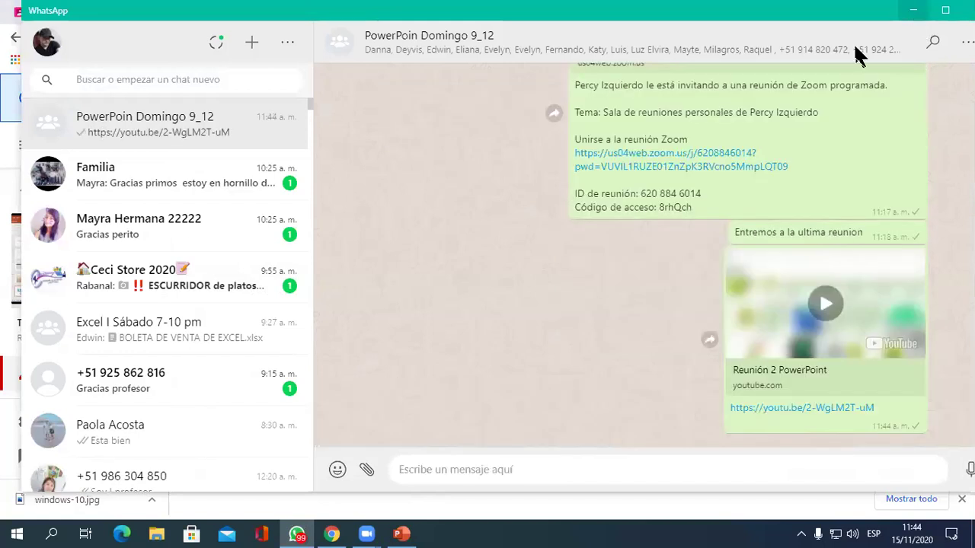